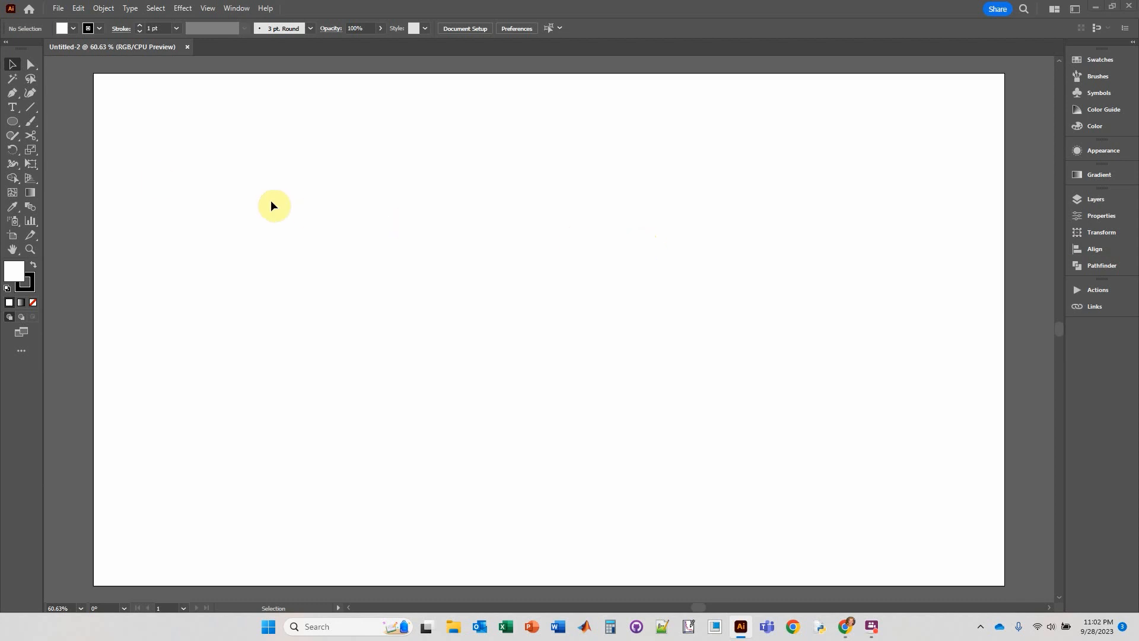
Draw a circle about 43 px in diameter near the middle of the artboard with the Ellipse tool.
click(16, 128)
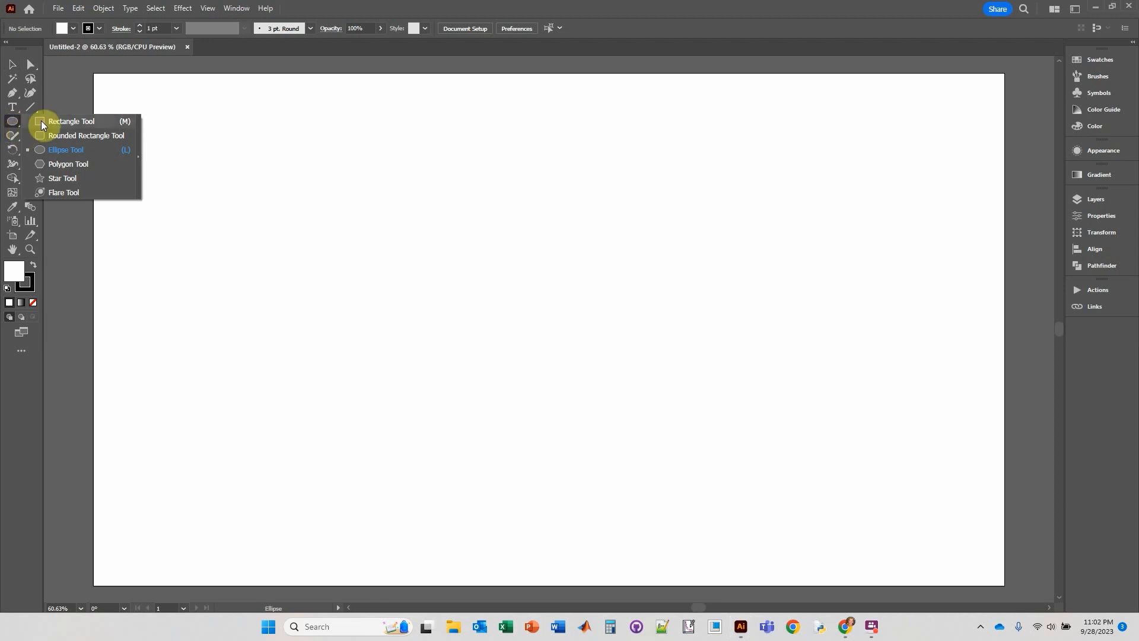
click(55, 153)
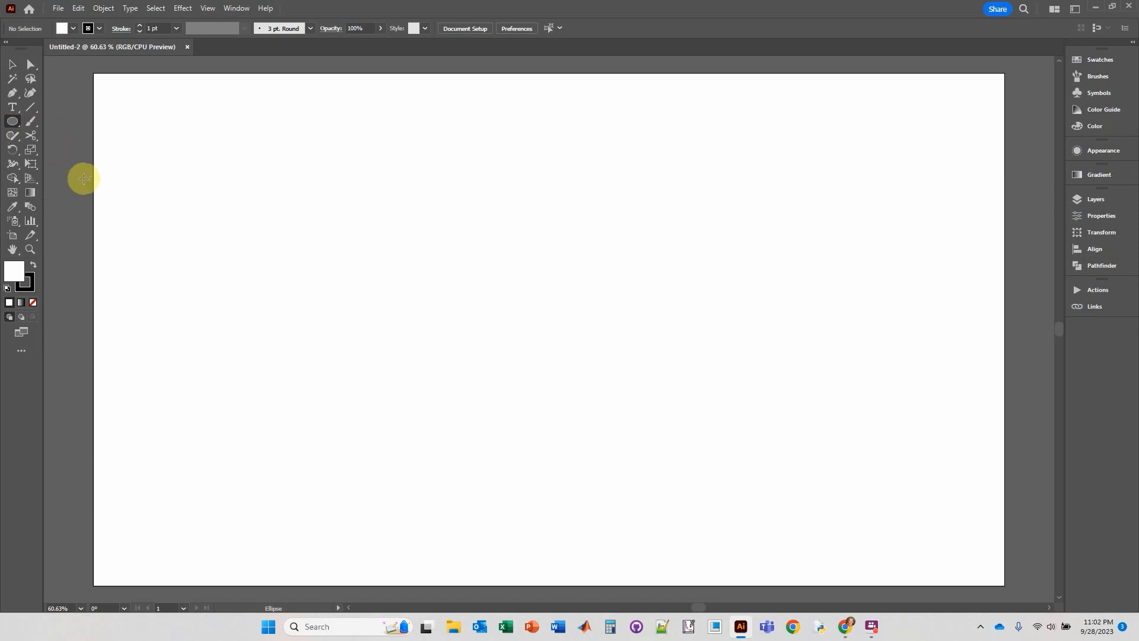
drag(478, 262, 498, 282)
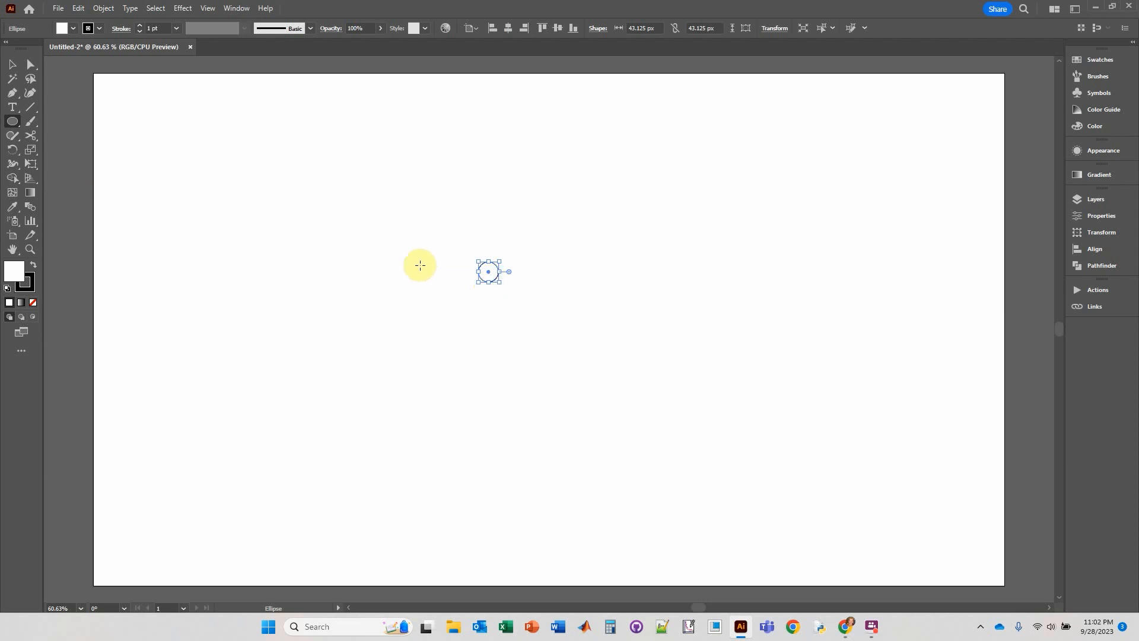
Remove the circle's stroke and give it a solid red fill.
click(99, 29)
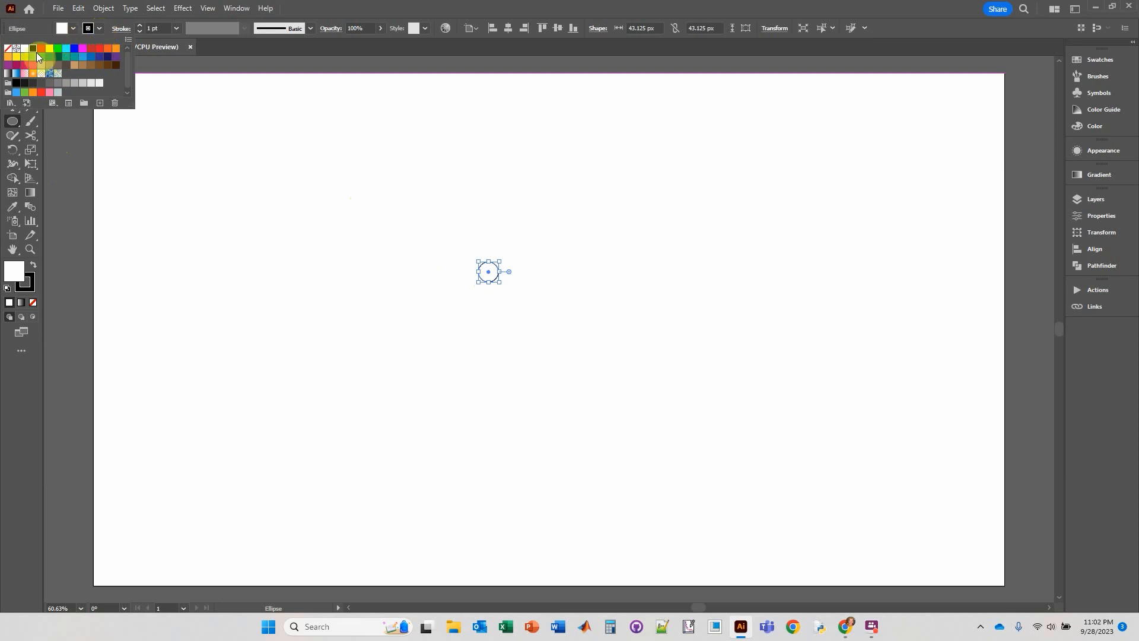
click(8, 48)
click(73, 27)
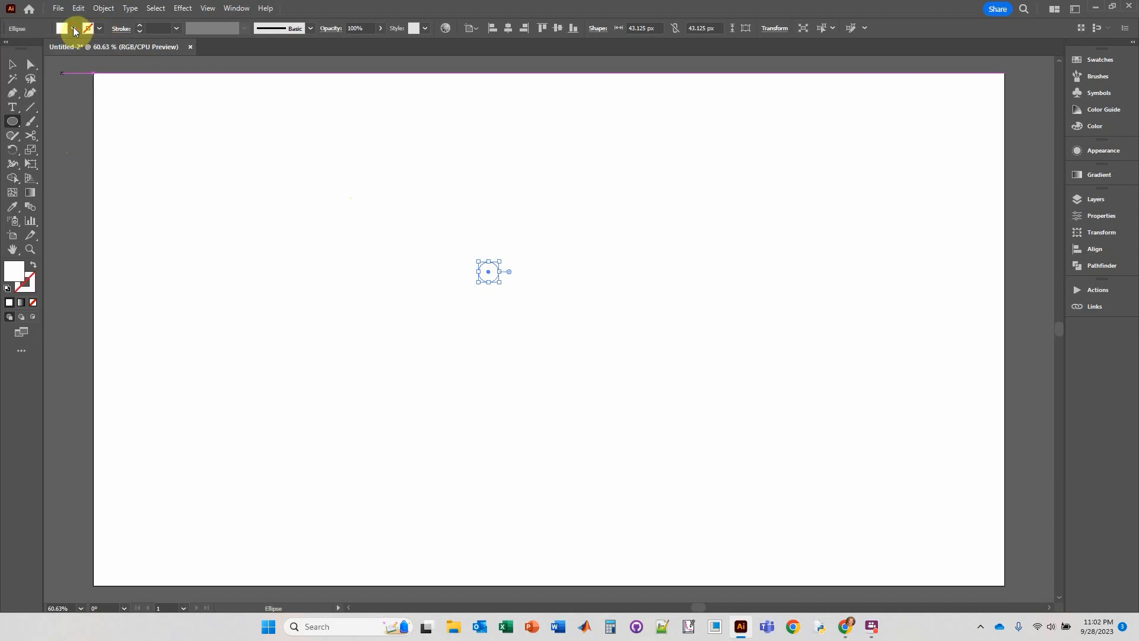
click(73, 27)
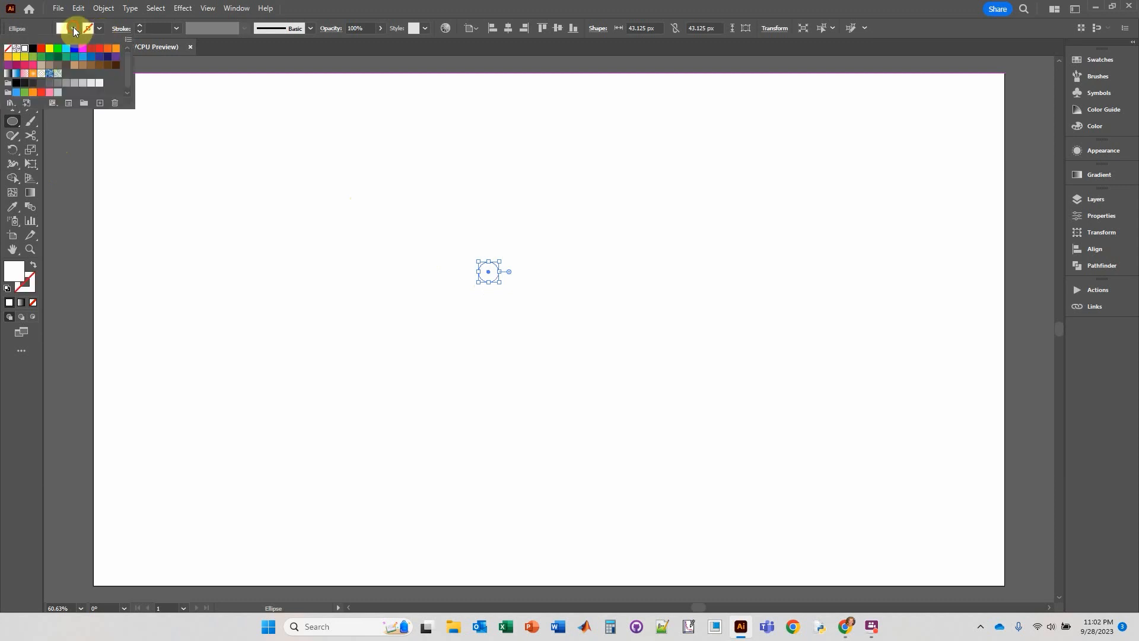
click(42, 49)
click(336, 16)
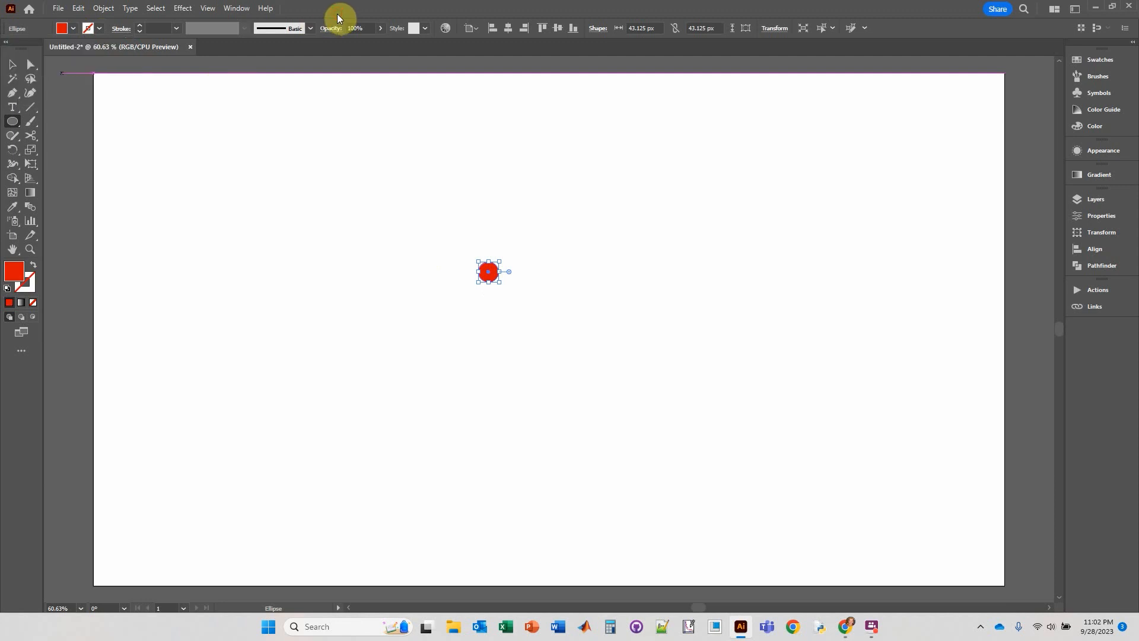
click(14, 65)
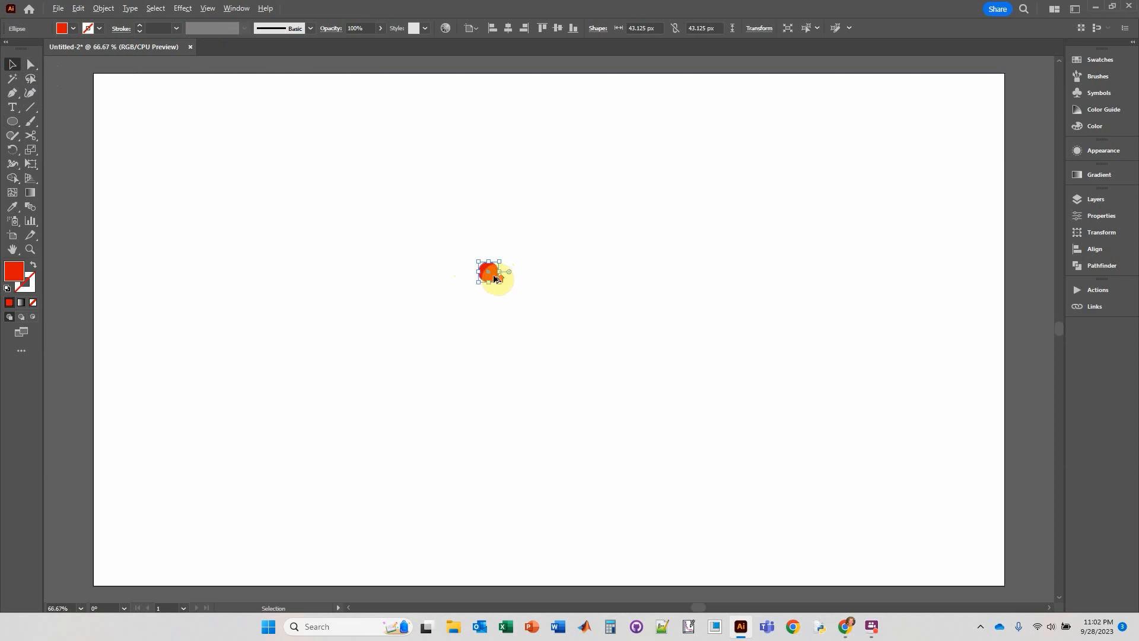
Apply the 3D Inflate effect to the red circle so it forms a sphere.
scroll(499, 279, up, 4)
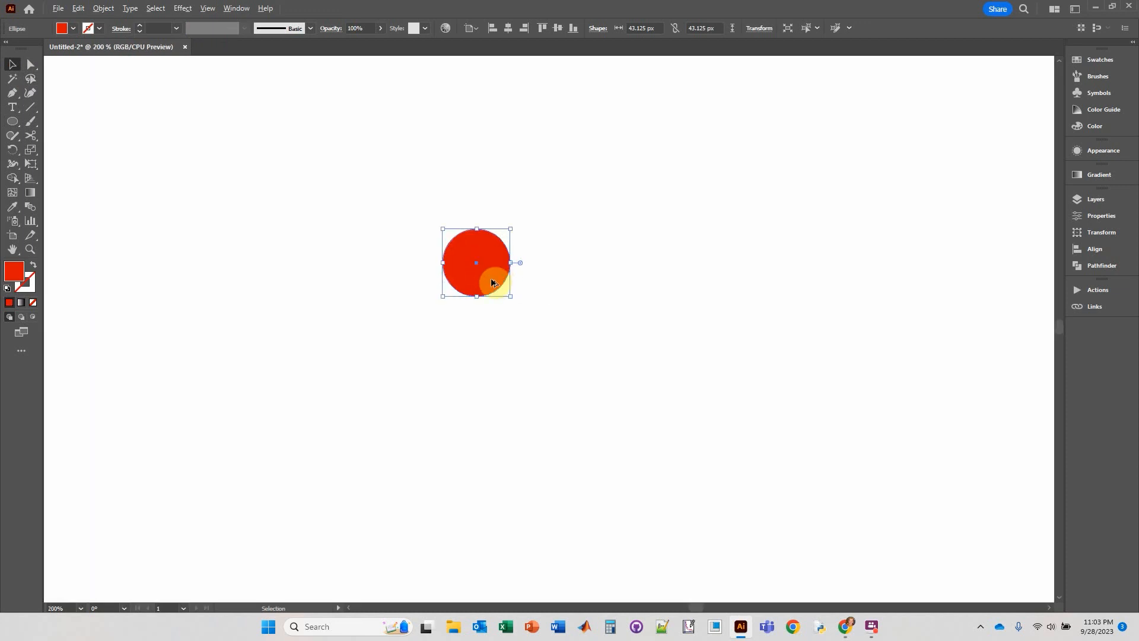
scroll(493, 276, up, 2)
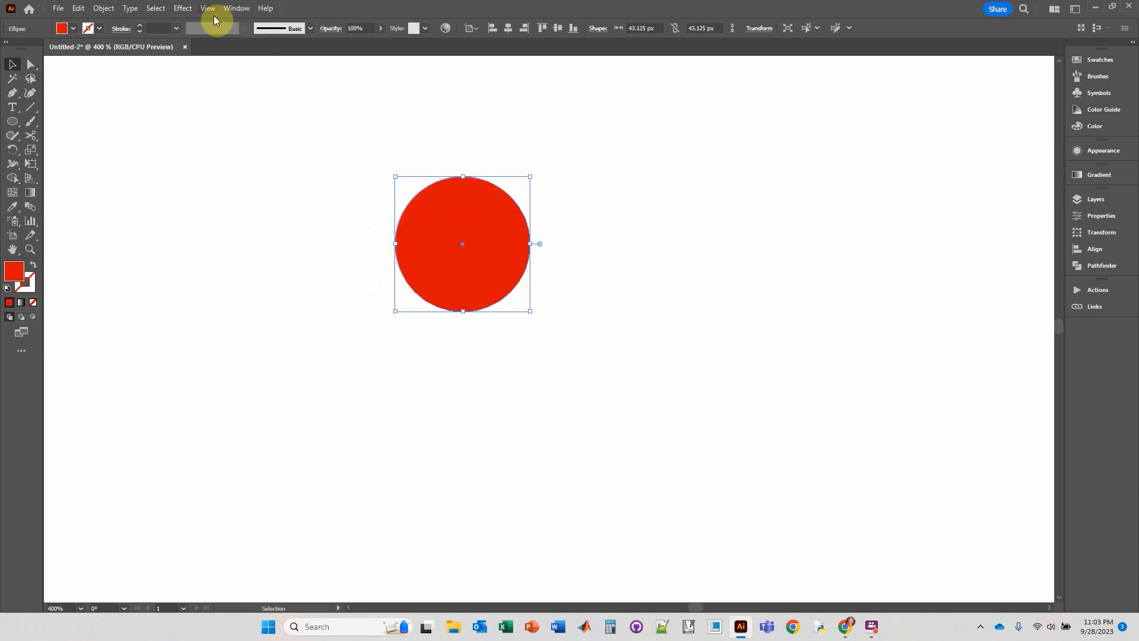
click(192, 9)
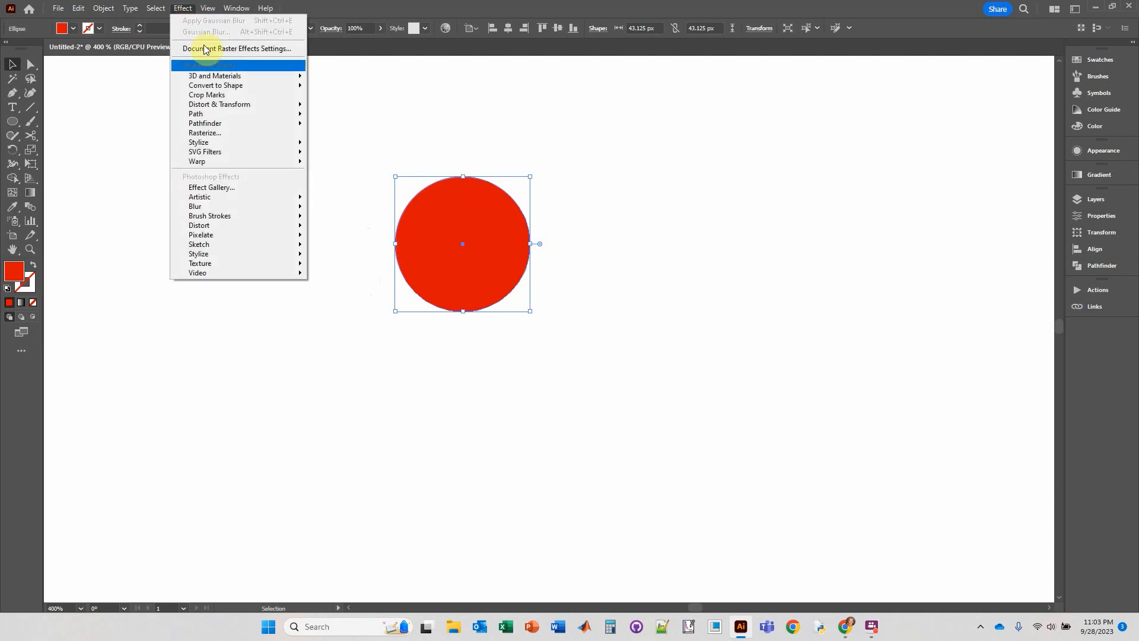
mouse_move(228, 78)
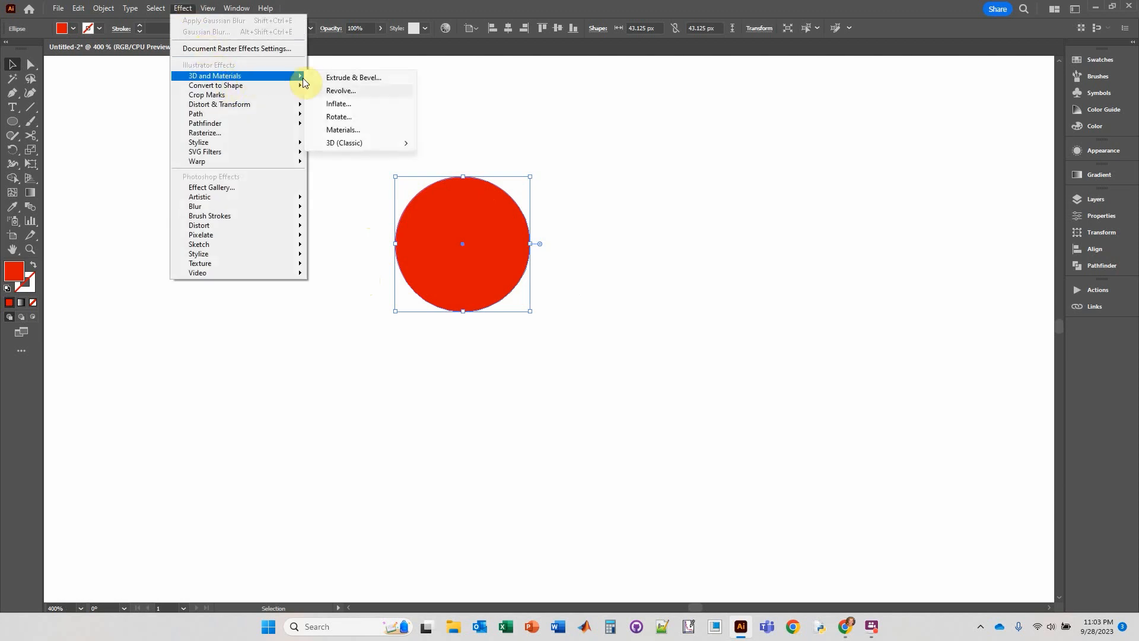
click(336, 103)
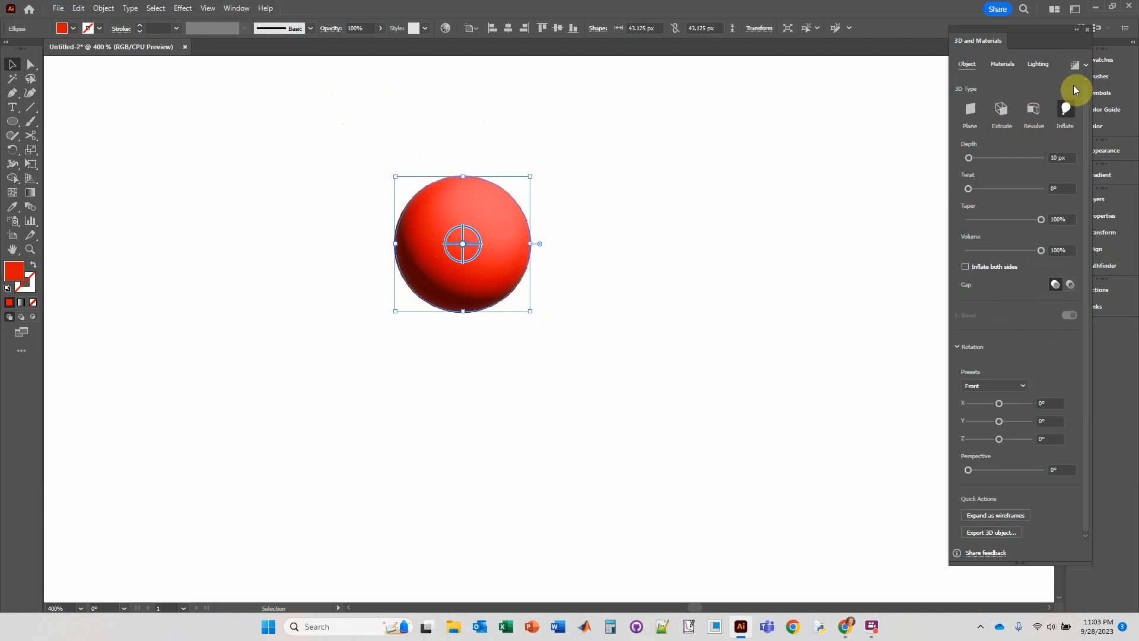
Turn on ray tracing for the sphere, render it, and deselect it.
click(1086, 66)
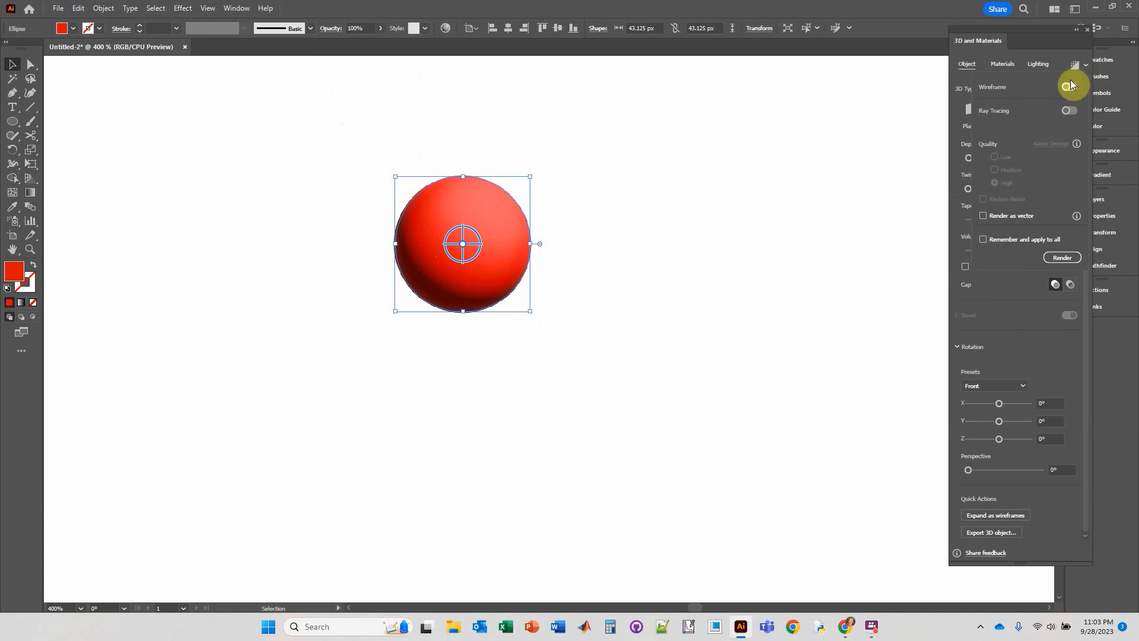
click(1070, 111)
click(1062, 258)
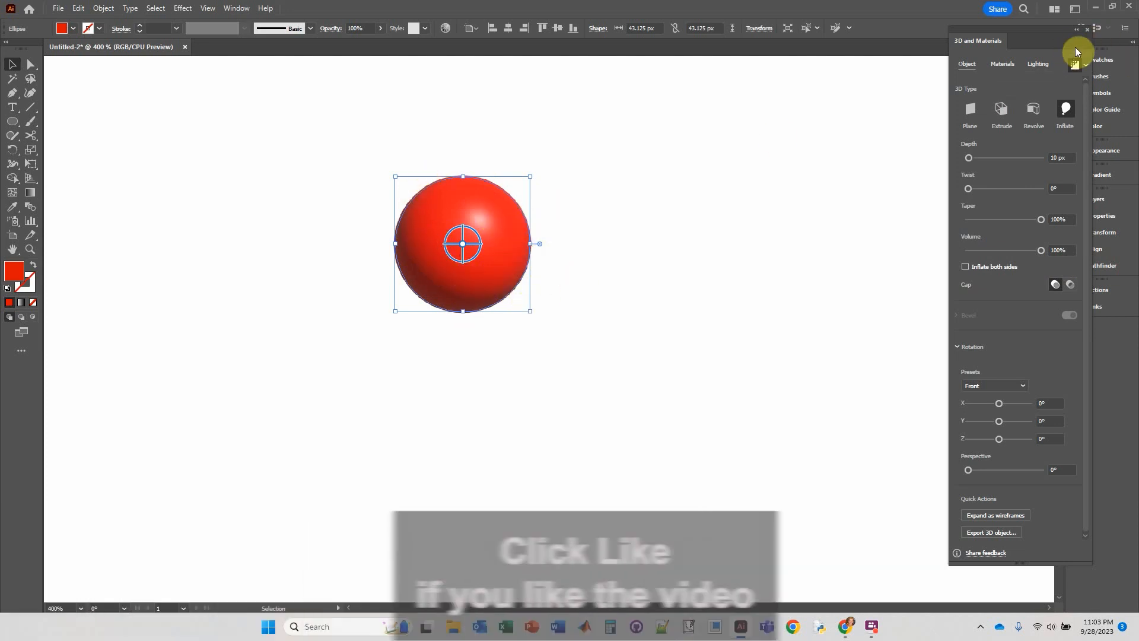
click(1088, 29)
click(604, 182)
key(ctrl+minus)
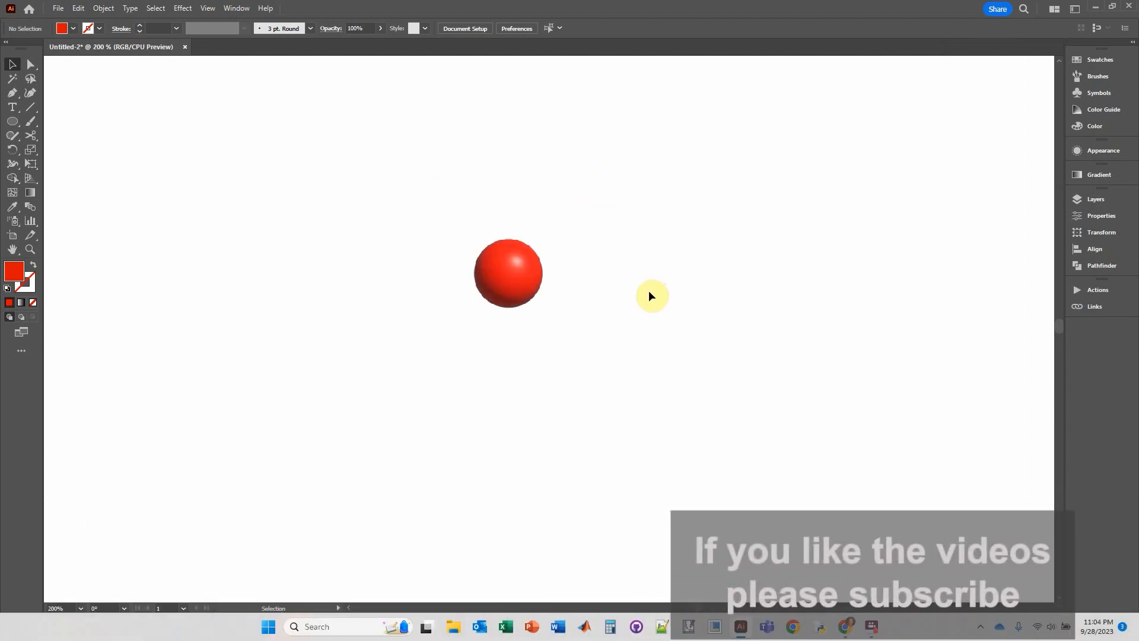
Duplicate the sphere to its right and rasterize the copy as RGB at High (300 ppi) with a white background.
click(529, 257)
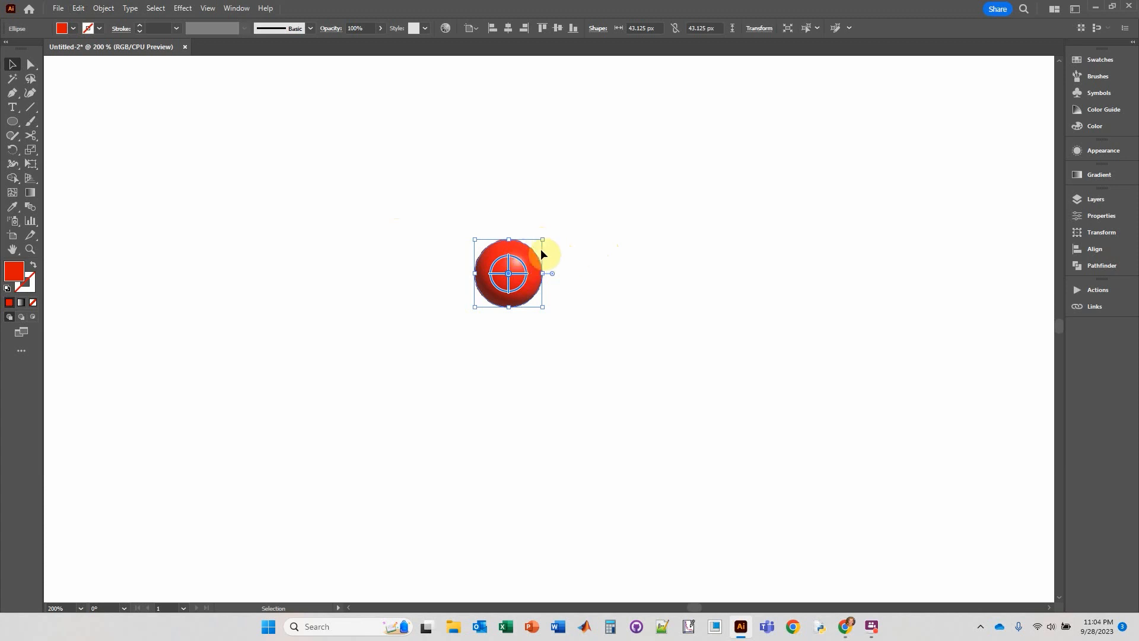
drag(516, 254, 684, 255)
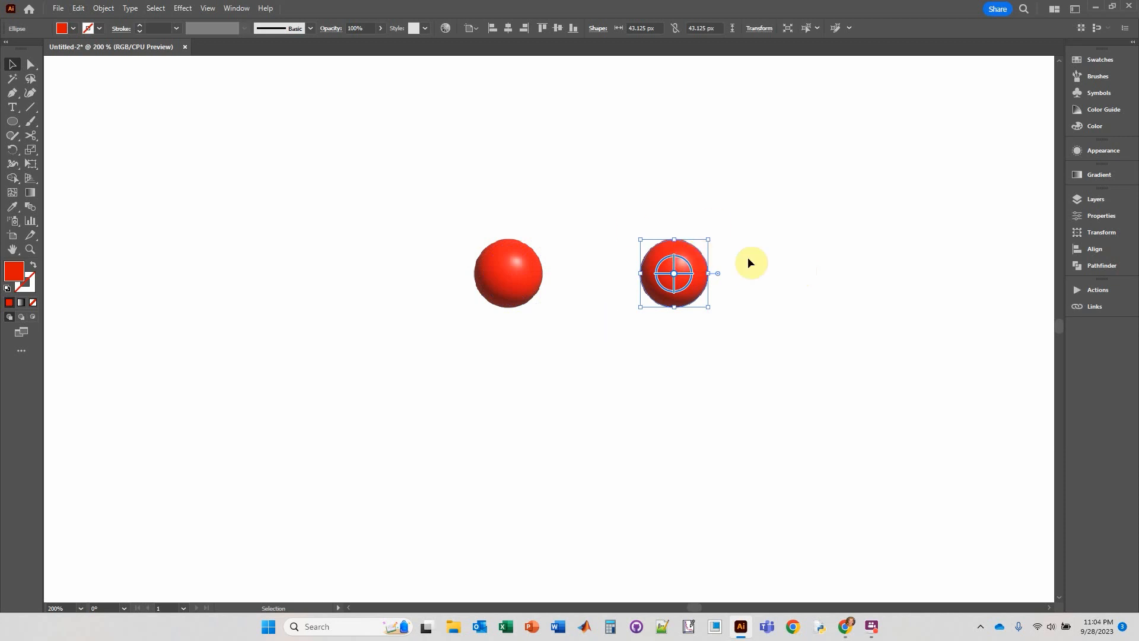
click(100, 11)
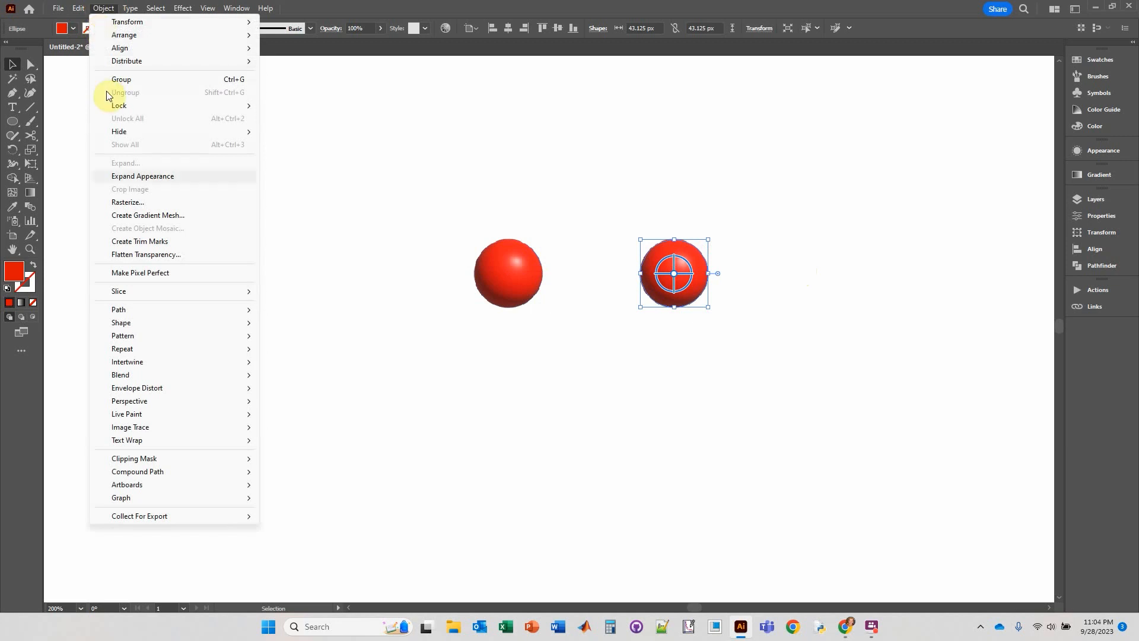
click(131, 202)
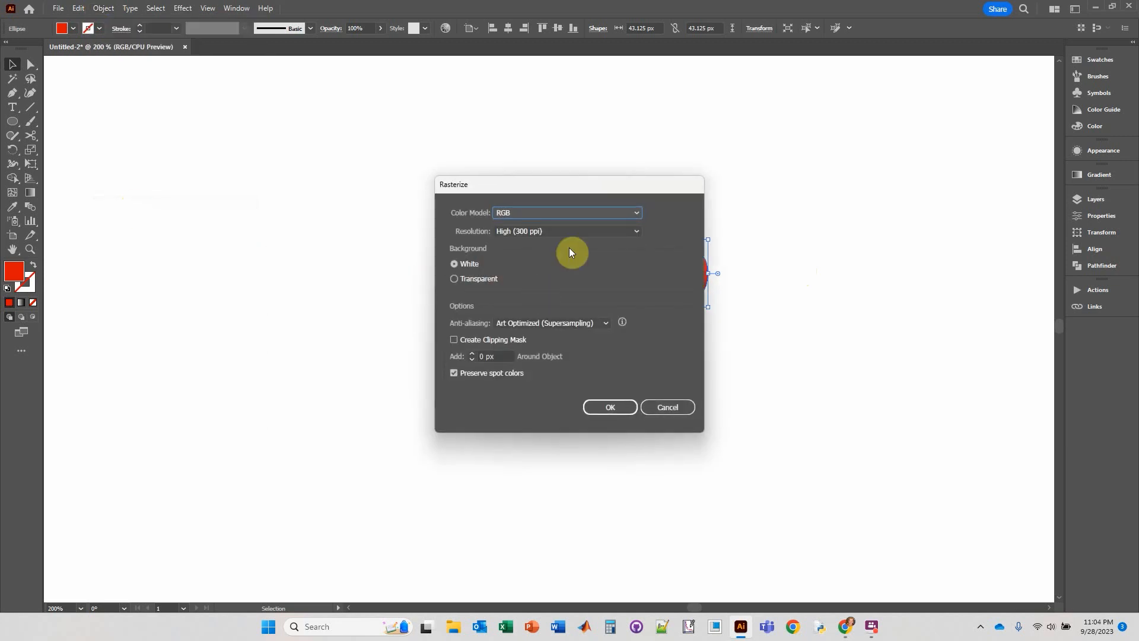
click(610, 408)
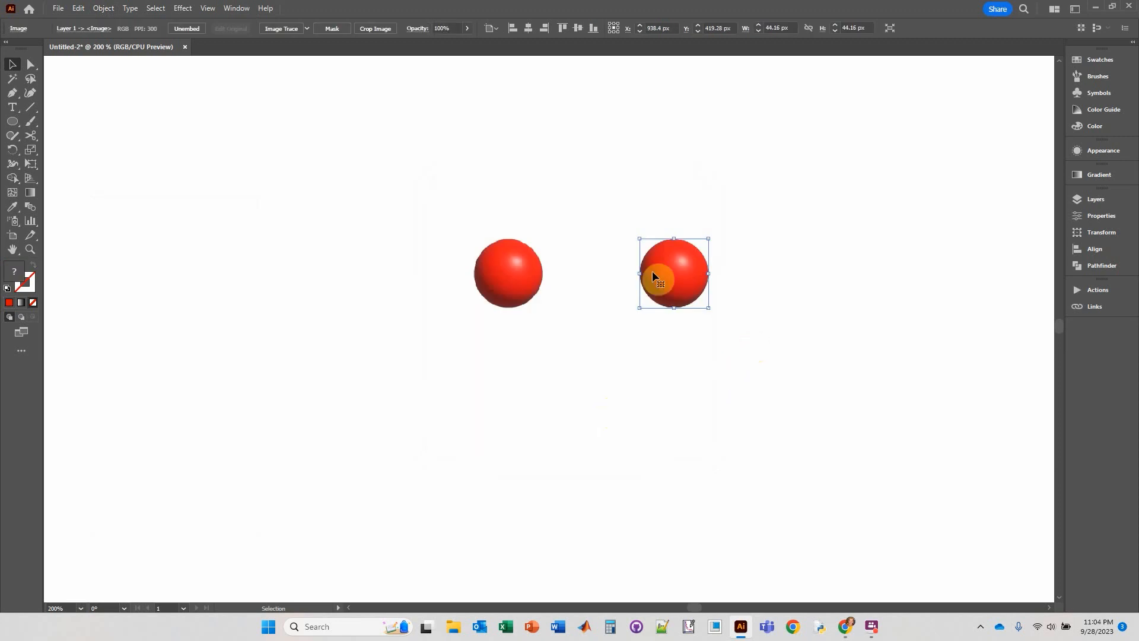
Try overlapping the rasterized sphere on the original's lower right edge, and undo that move.
key(ctrl+minus)
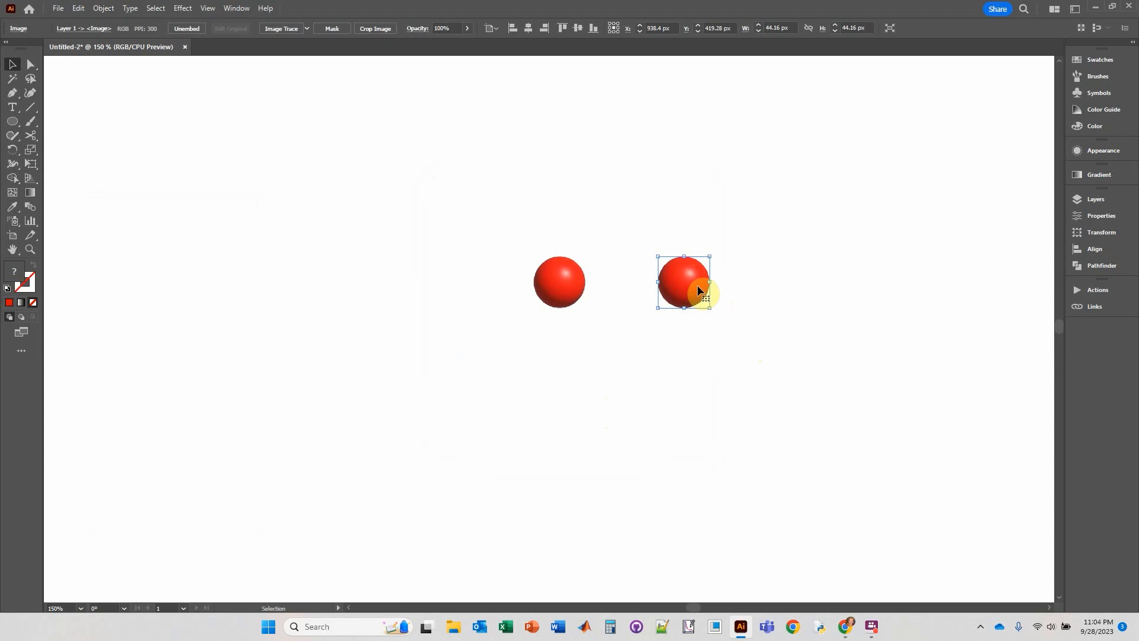
click(748, 275)
click(686, 273)
drag(699, 288, 610, 314)
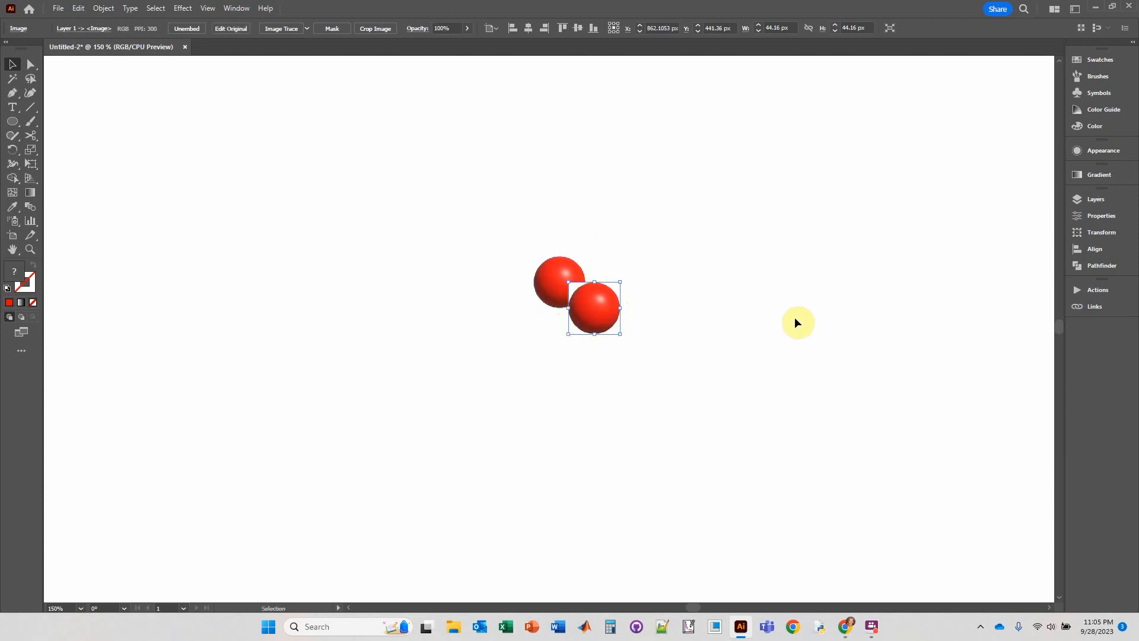
key(ctrl+z)
click(201, 155)
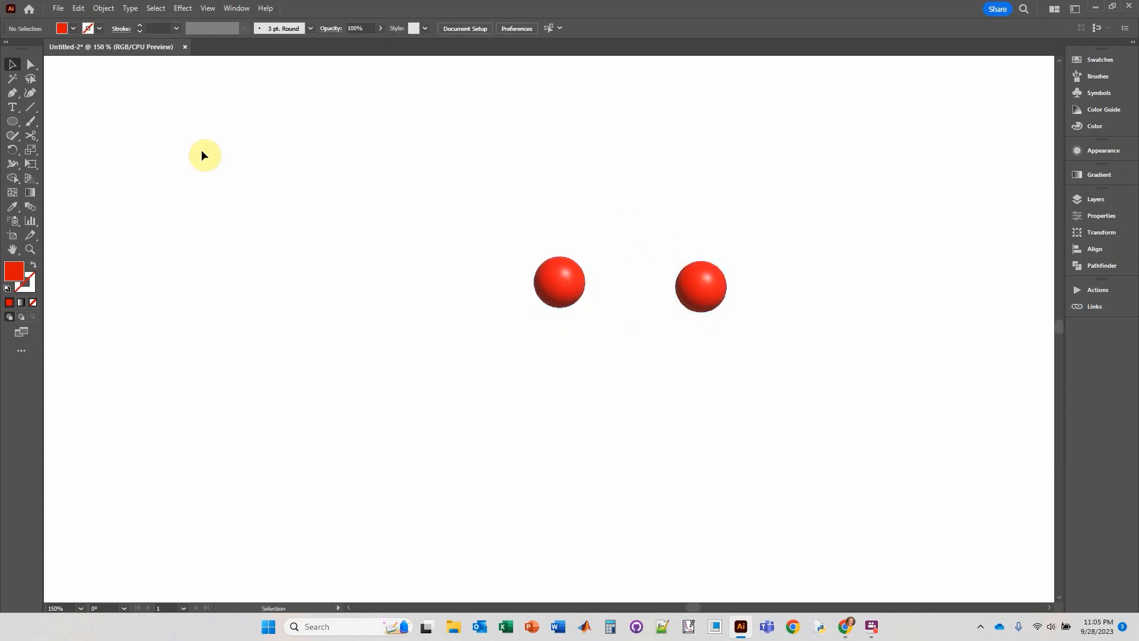
Draw a circle about 44 px in diameter exactly covering the rasterized sphere.
click(13, 121)
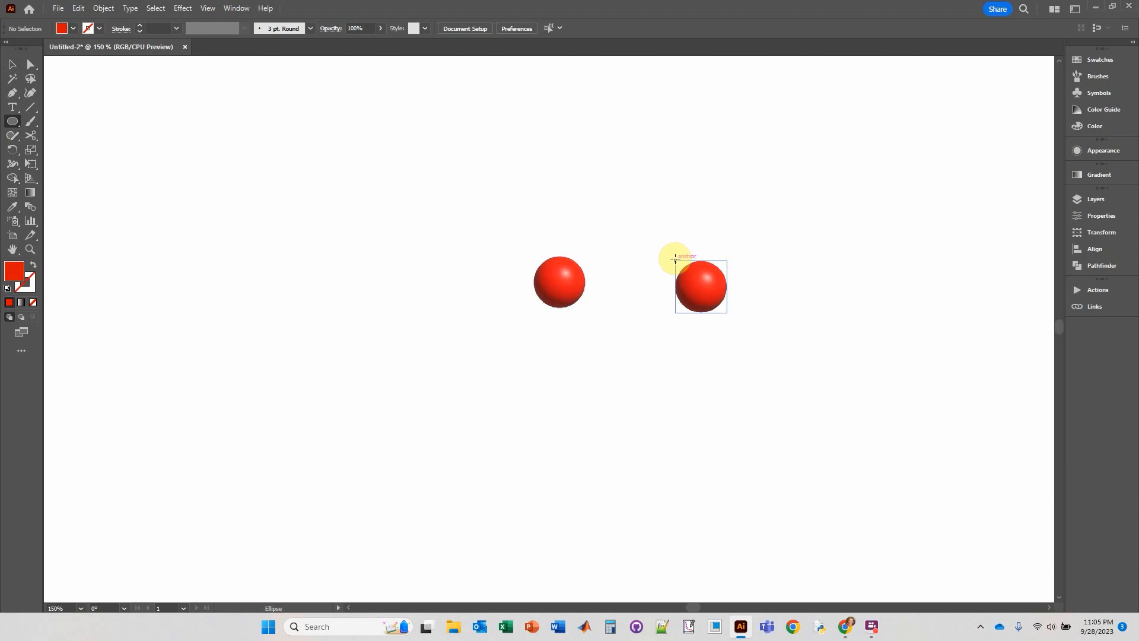
drag(675, 259, 727, 312)
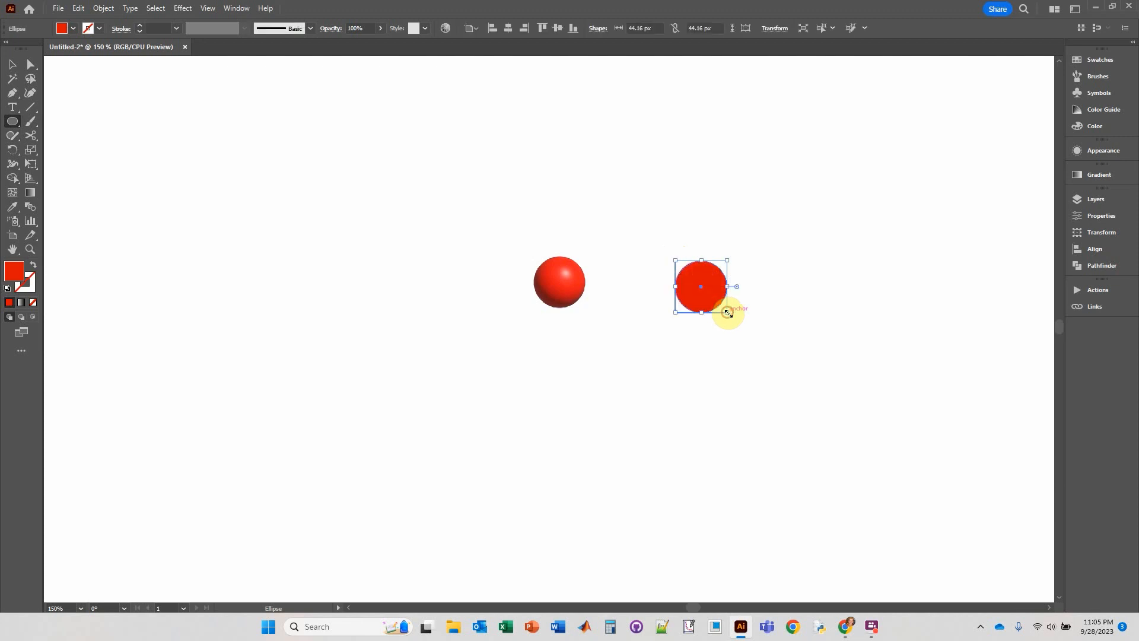
Select the new circle together with the rasterized sphere beneath it and make a clipping mask from them.
click(12, 64)
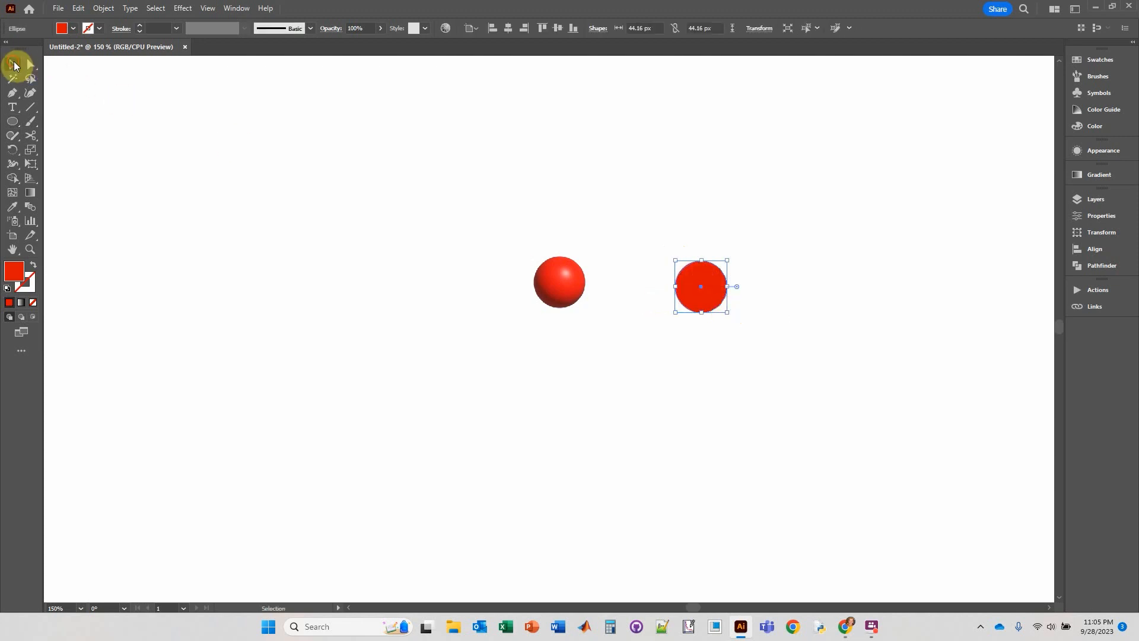
drag(641, 208, 788, 380)
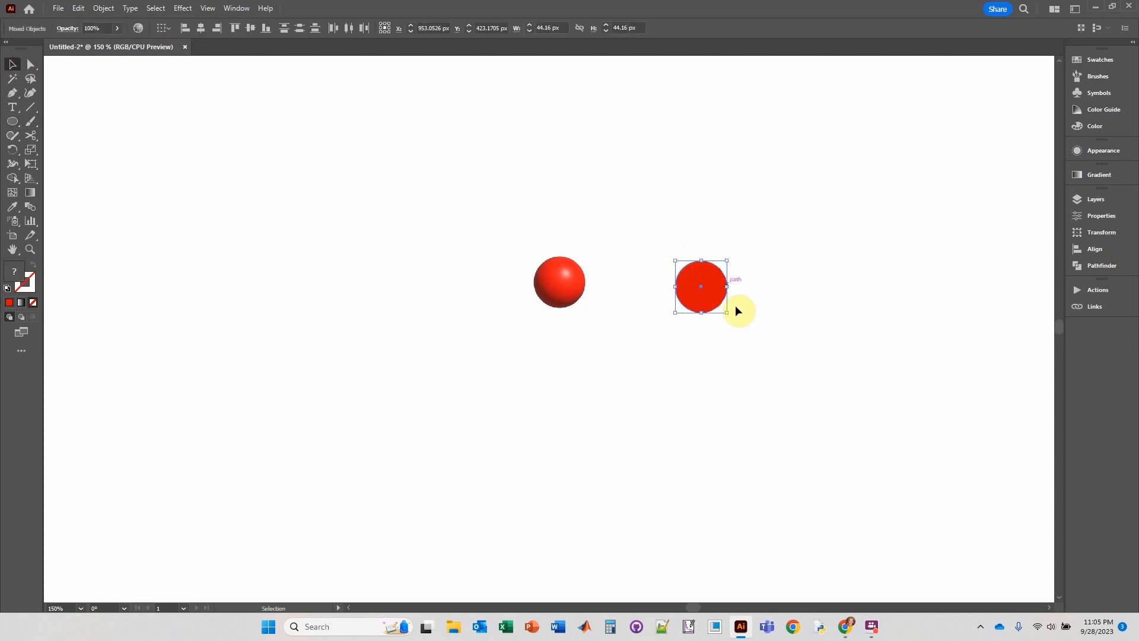
click(714, 265)
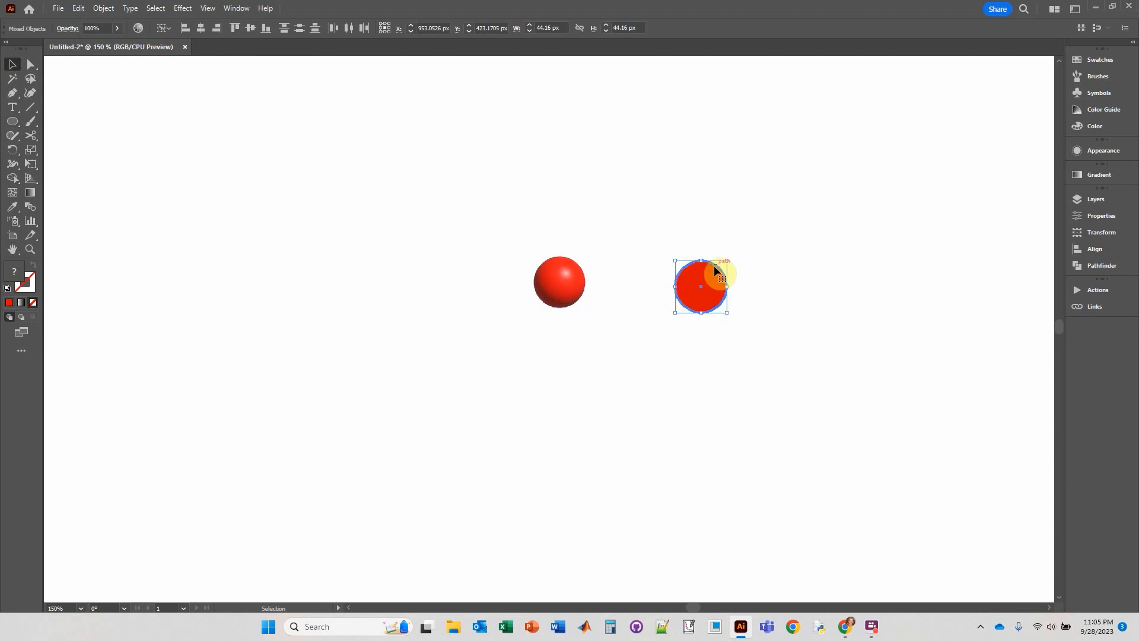
right_click(708, 272)
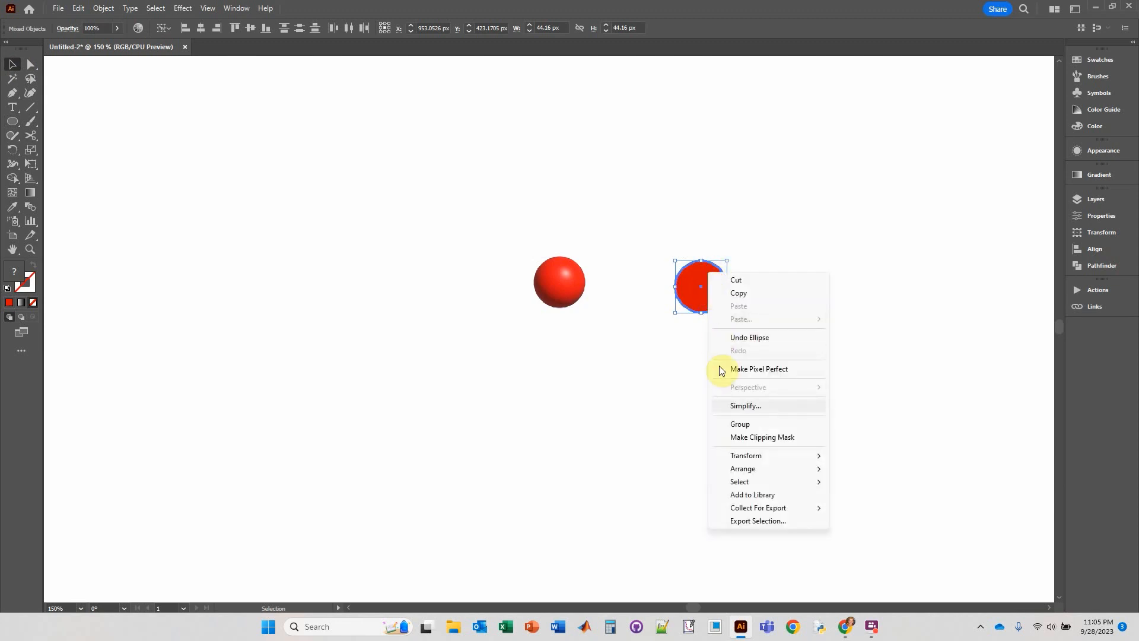
click(747, 437)
click(731, 388)
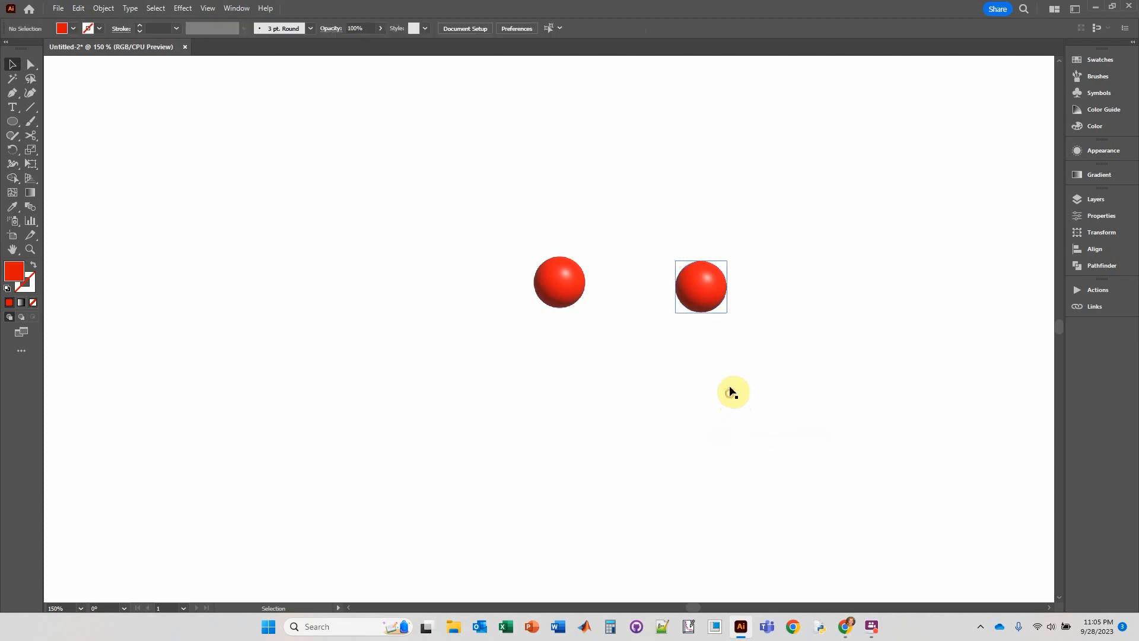
Move the clipped sphere so it overlaps the lower right part of the original sphere.
drag(721, 288, 591, 304)
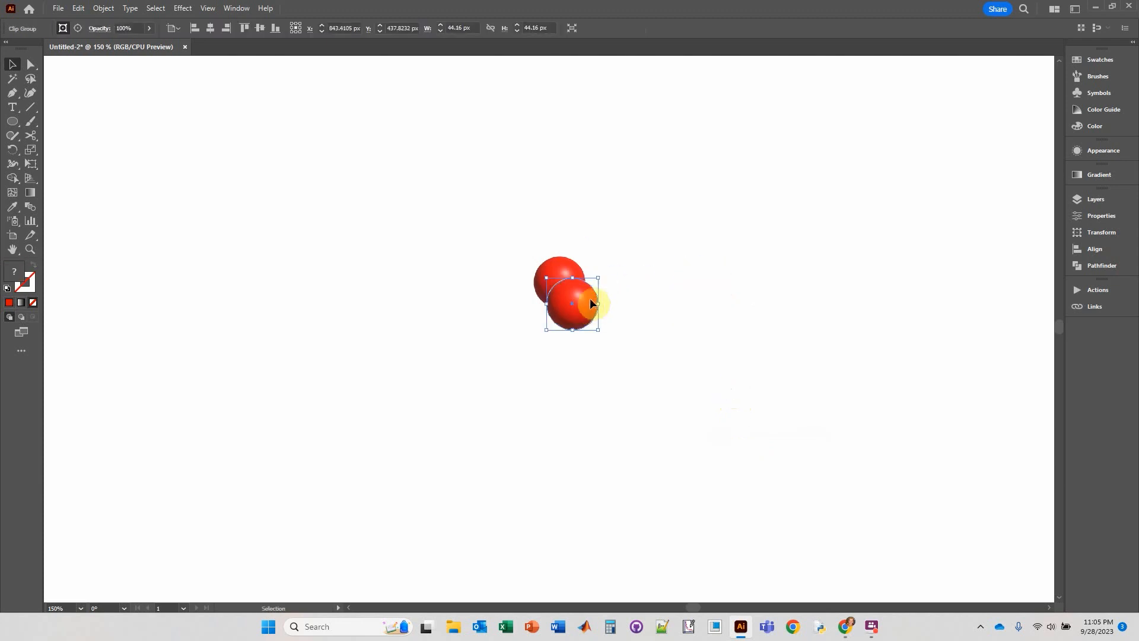
click(665, 269)
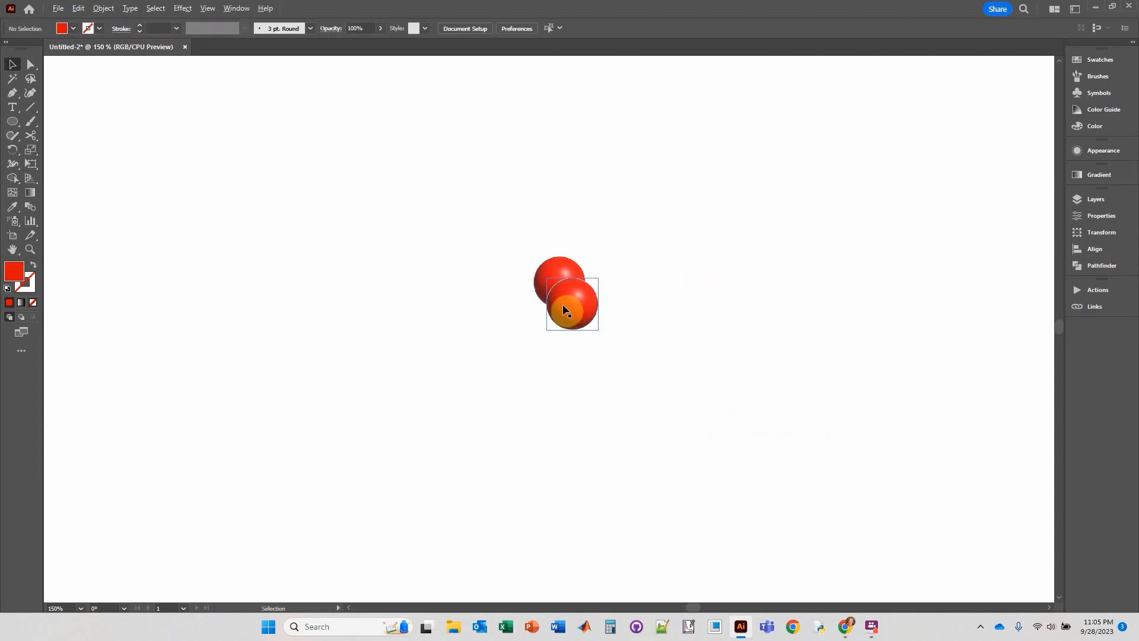
Shrink the clipped red sphere's clipping circle about its center to about 42.6 px to trim the white edge, and exit isolation mode.
scroll(562, 306, up, 5)
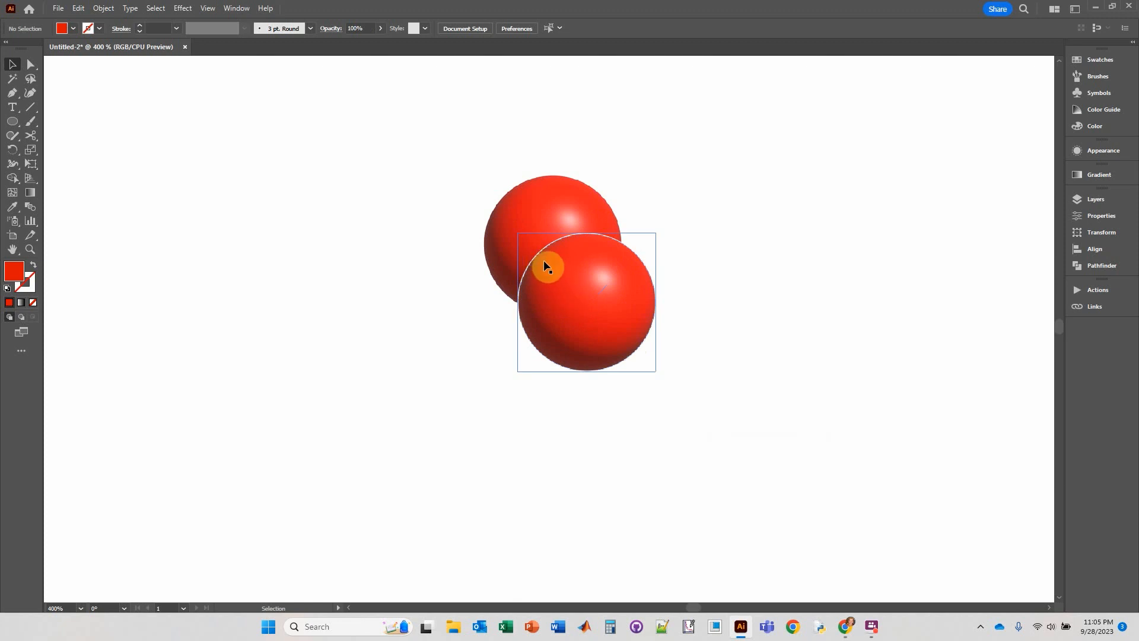
click(538, 254)
double_click(538, 254)
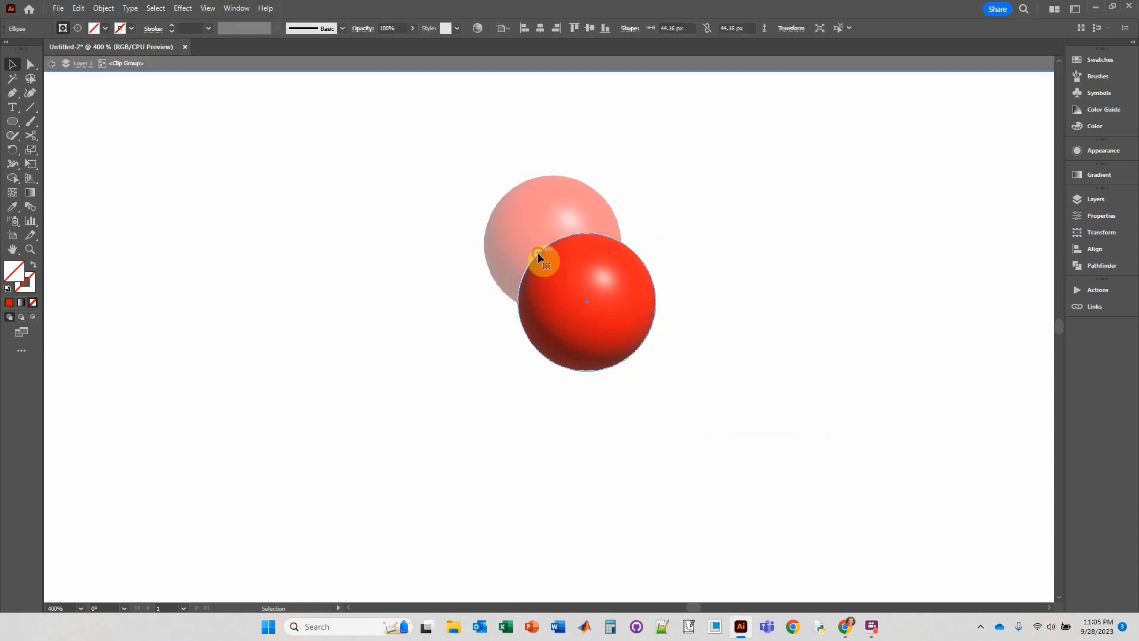
click(538, 252)
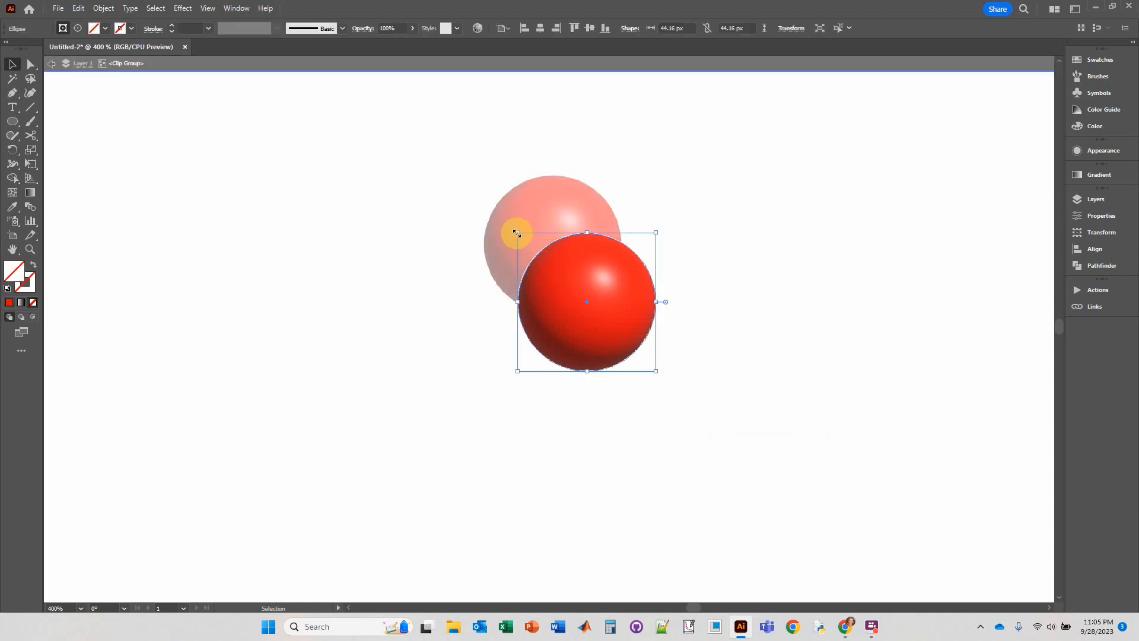
drag(516, 233, 520, 235)
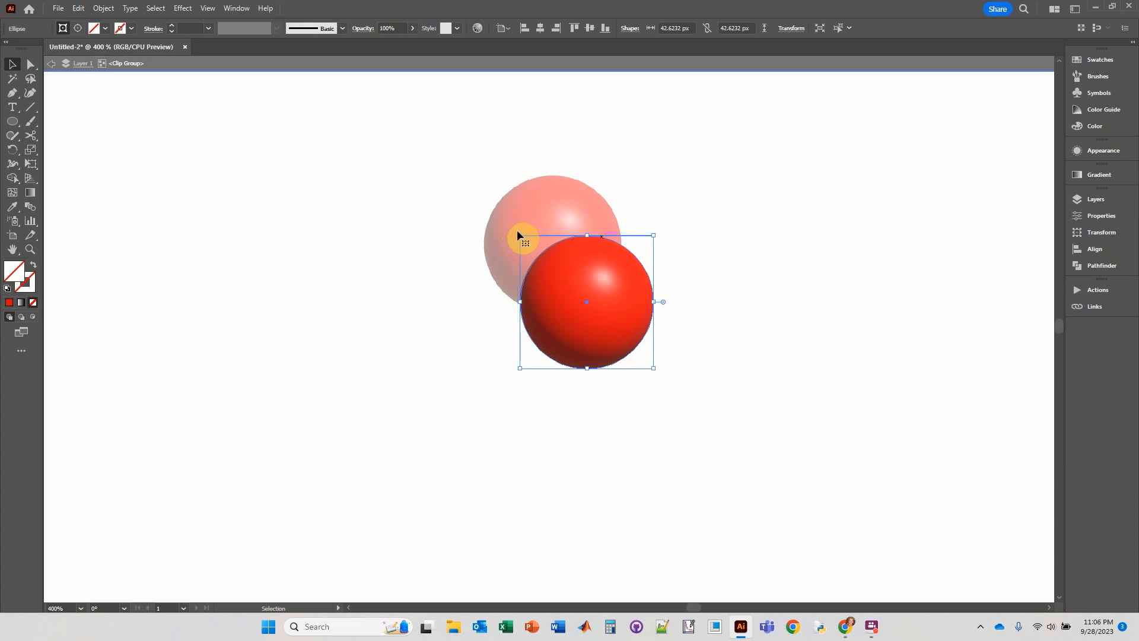
click(735, 243)
double_click(720, 237)
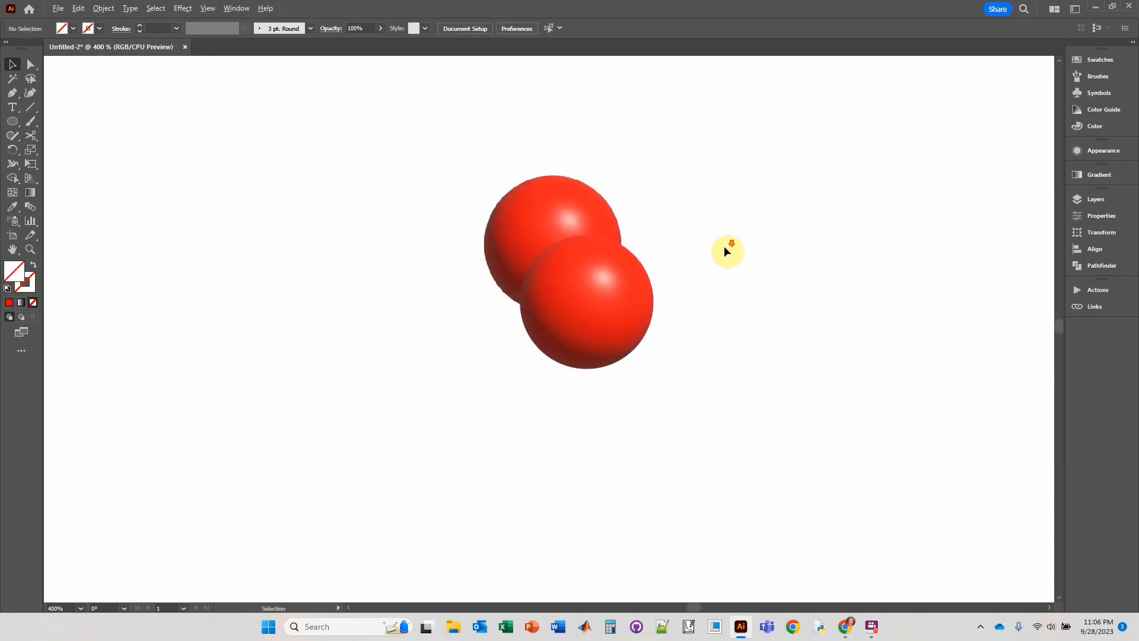
Separate the clipped red sphere from the original sphere, placing it just to the original's right.
scroll(724, 245, down, 2)
drag(649, 296, 638, 284)
key(space)
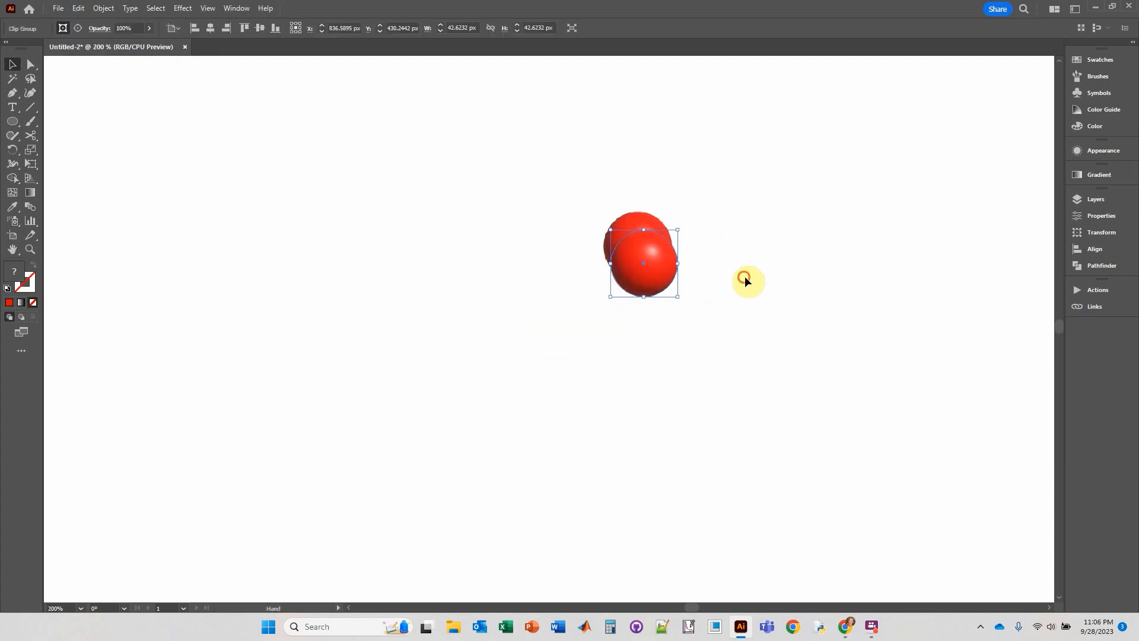
drag(745, 275, 640, 292)
click(640, 292)
key(ctrl+z)
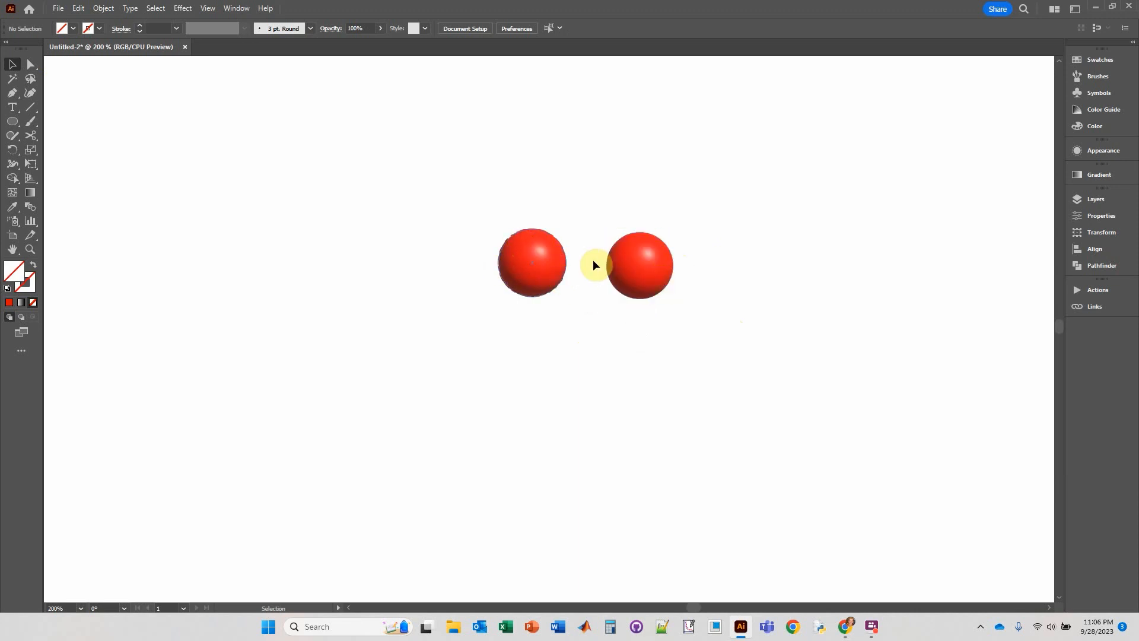
Change the fill color of the original 3D sphere to blue.
click(532, 263)
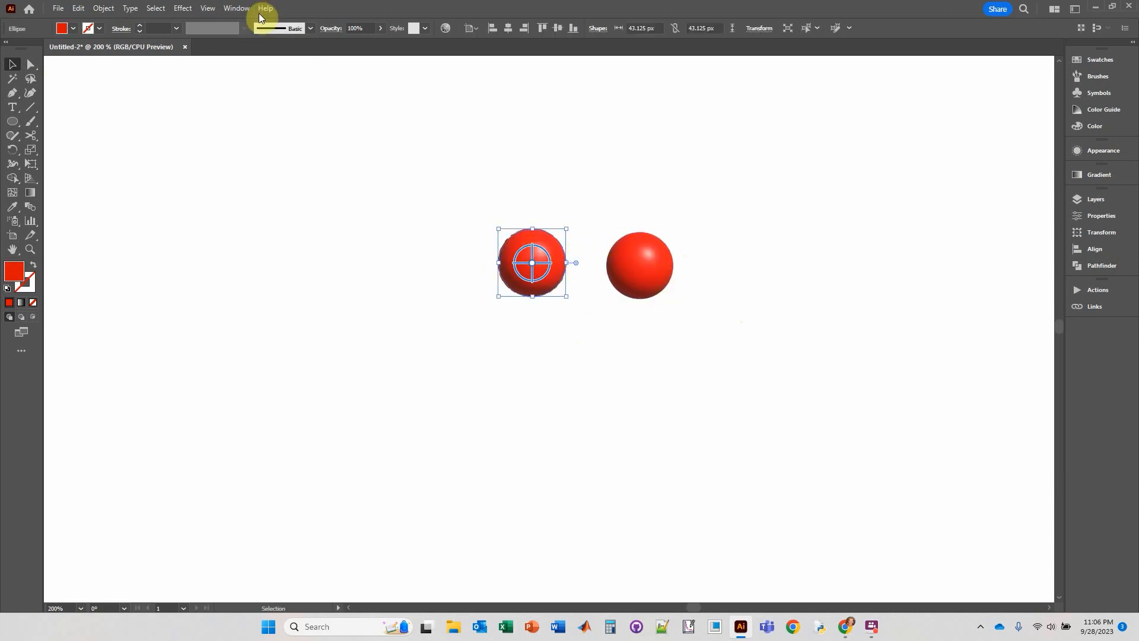
click(74, 29)
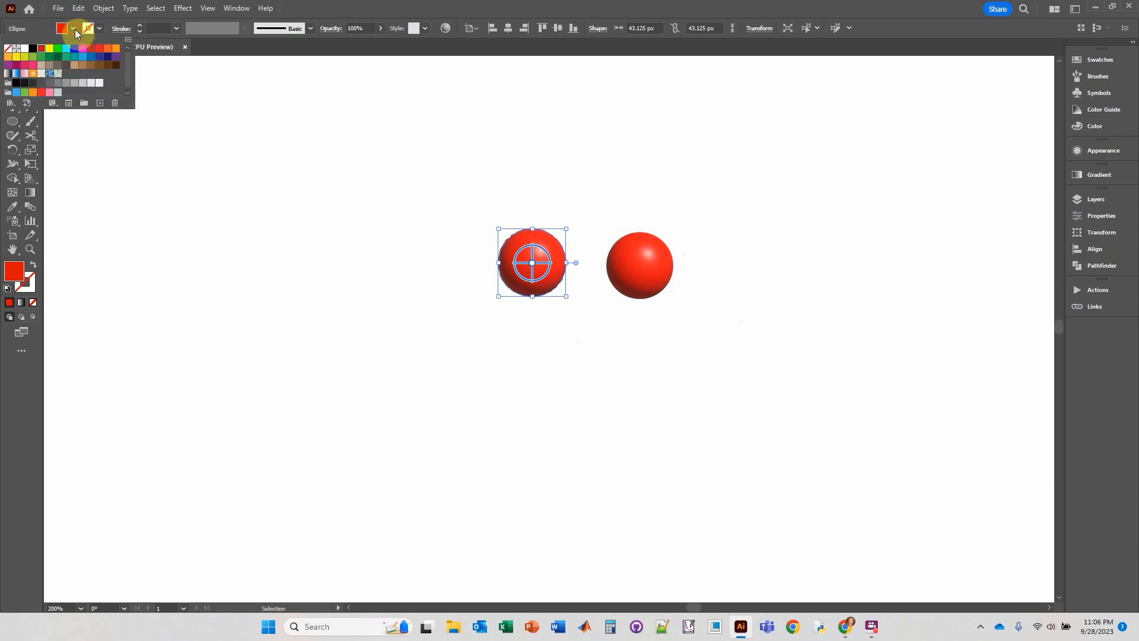
click(91, 58)
click(567, 202)
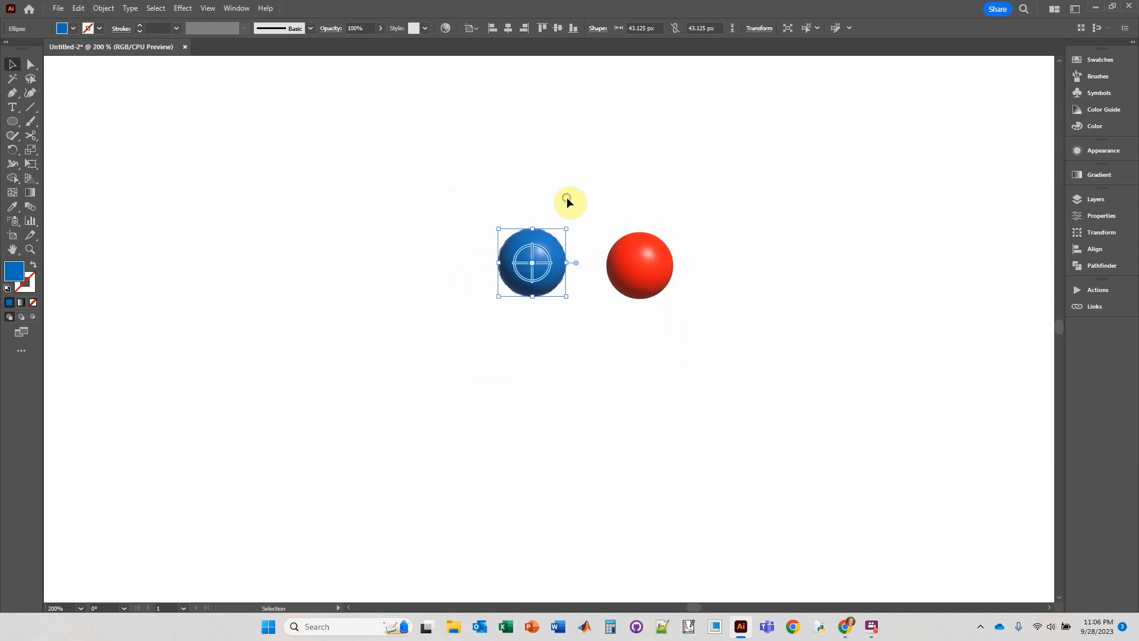
Duplicate the blue sphere to the lower right of the red one and rasterize the copy in RGB at 300 ppi with a white background.
drag(546, 240, 714, 314)
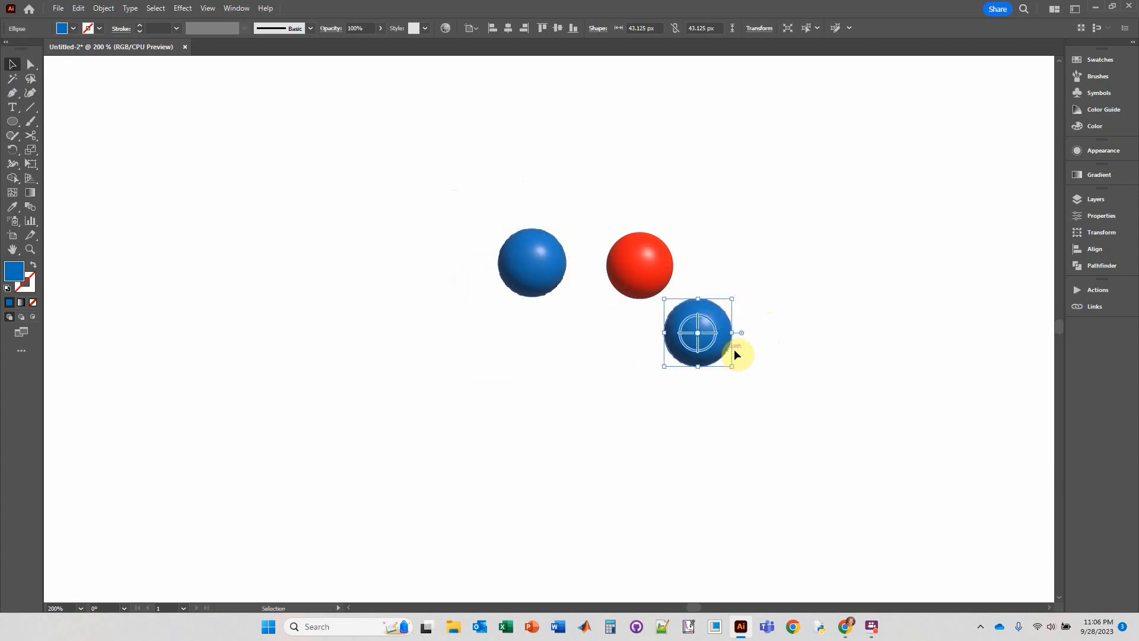
click(102, 8)
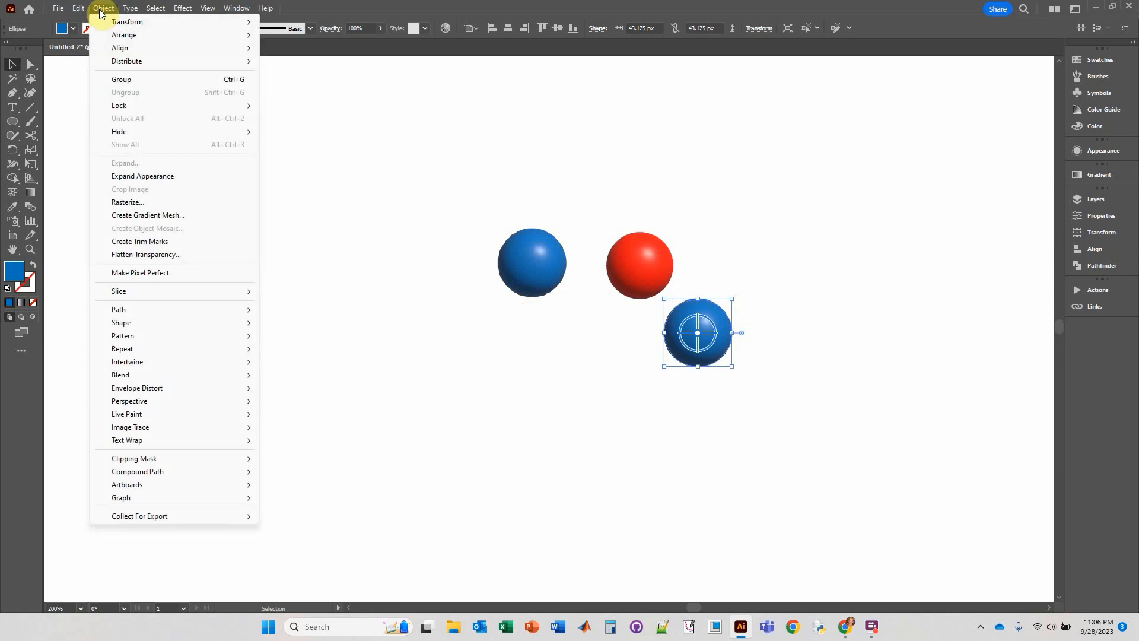
click(140, 203)
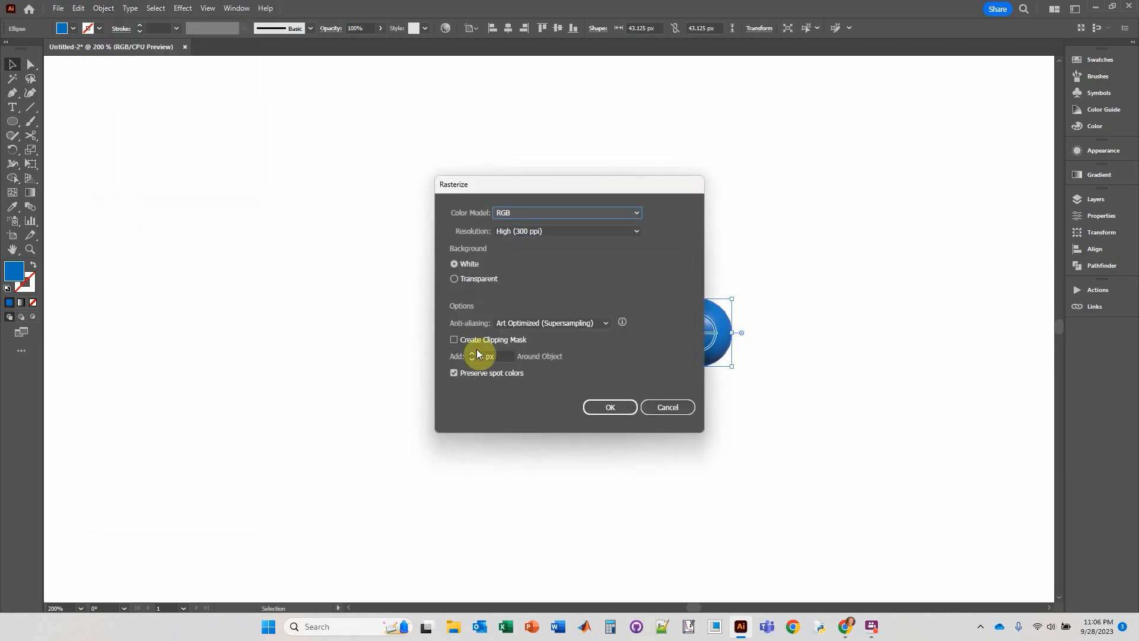
click(623, 407)
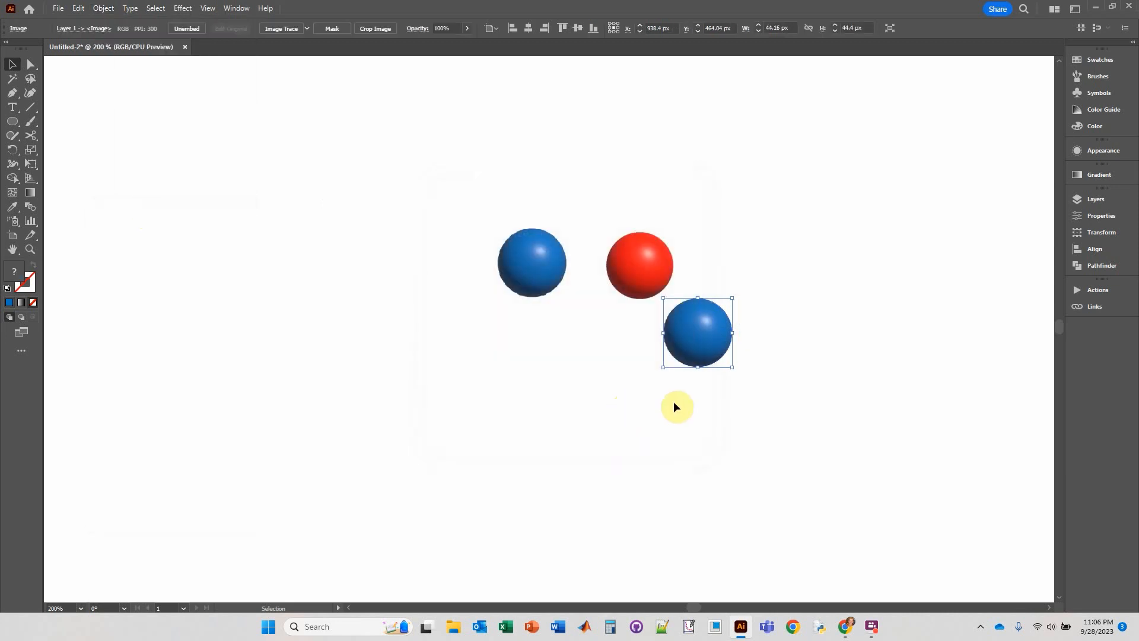
Draw an ellipse over the rasterized blue sphere and shrink it to about 42.3 by 43.7 px, just inside the sphere's edge.
click(16, 125)
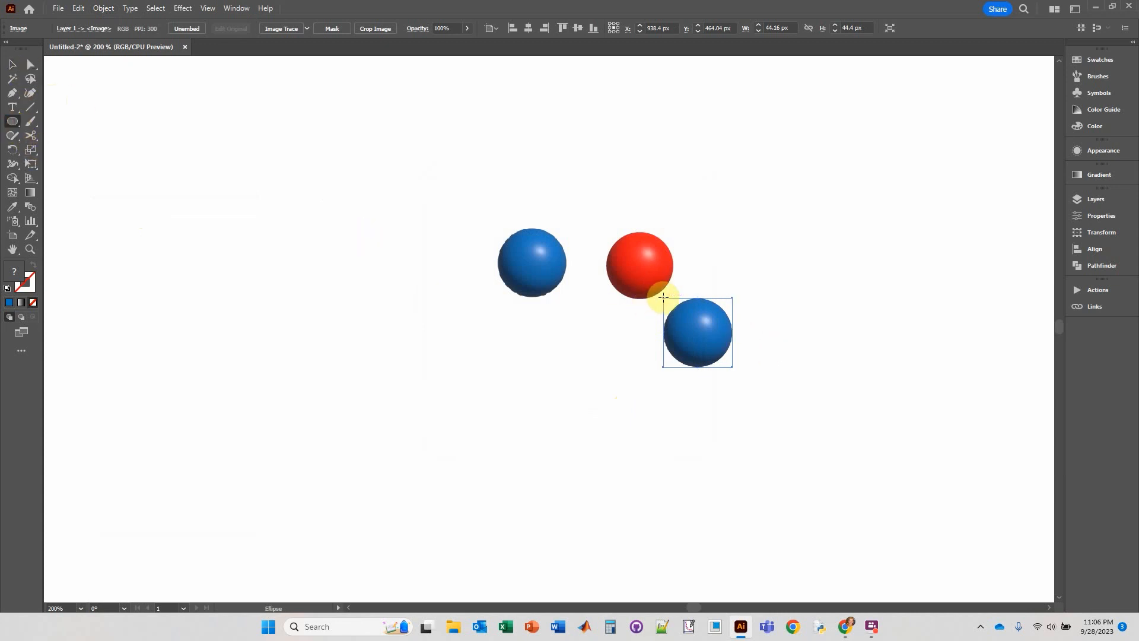
drag(663, 296, 731, 368)
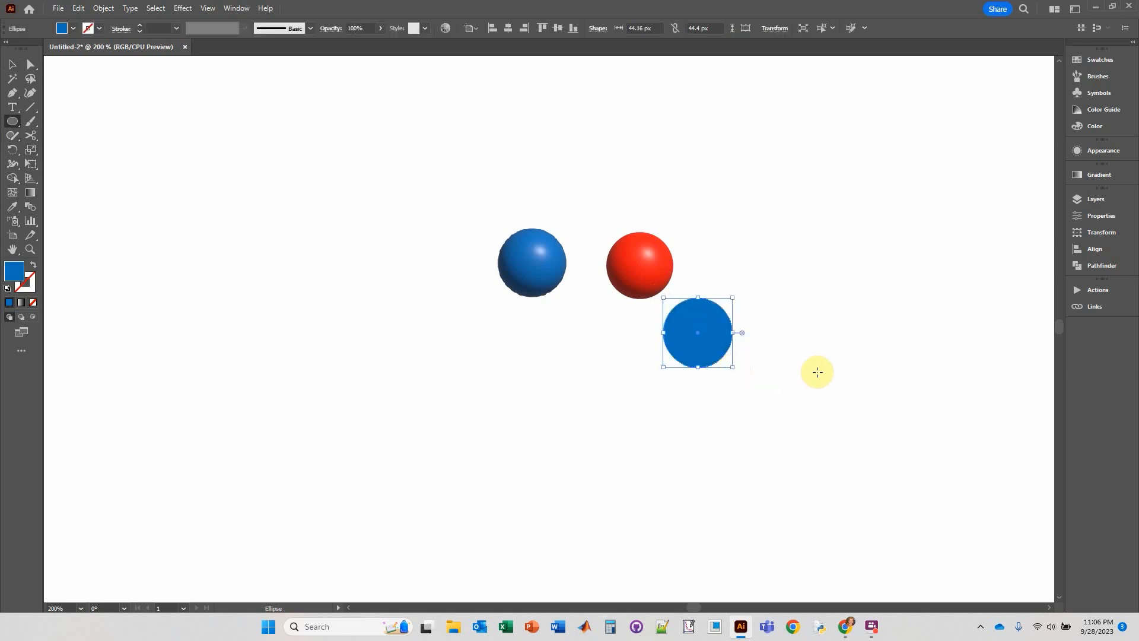
click(11, 64)
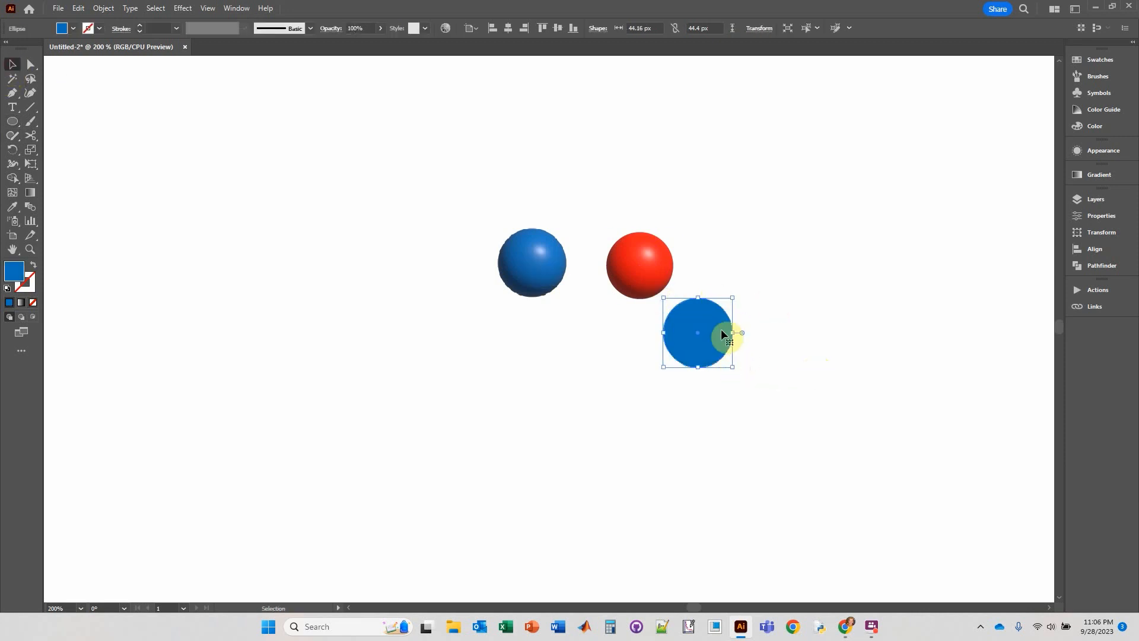
scroll(721, 331, up, 3)
drag(550, 231, 554, 233)
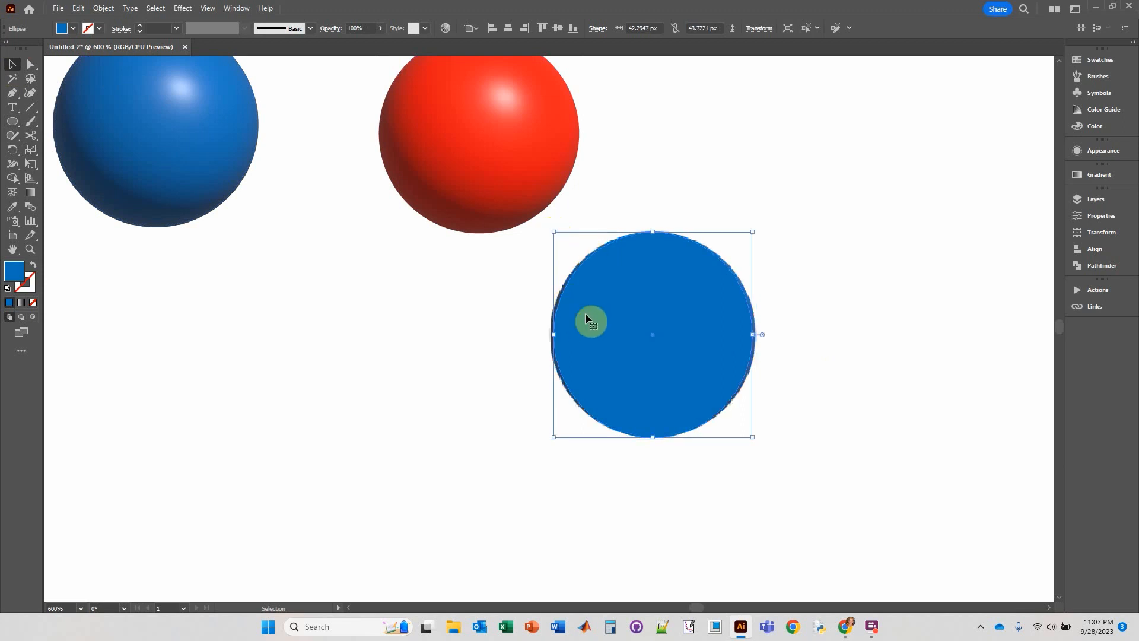
Select the blue ellipse together with the rasterized sphere beneath it and make a clipping mask from them.
click(701, 163)
drag(651, 440, 647, 443)
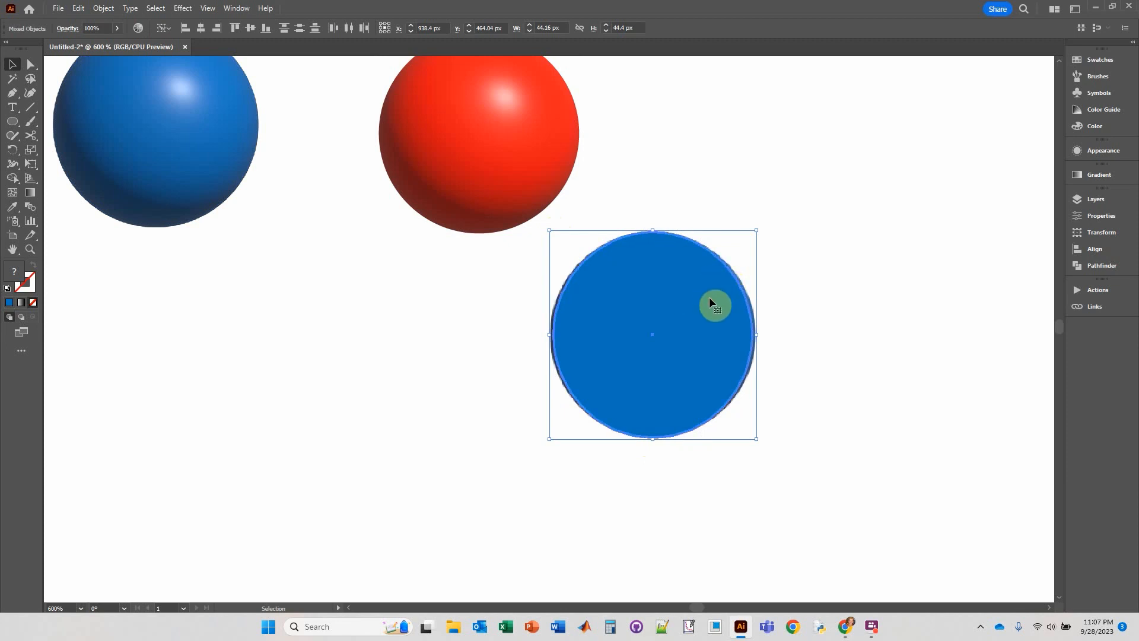
click(833, 234)
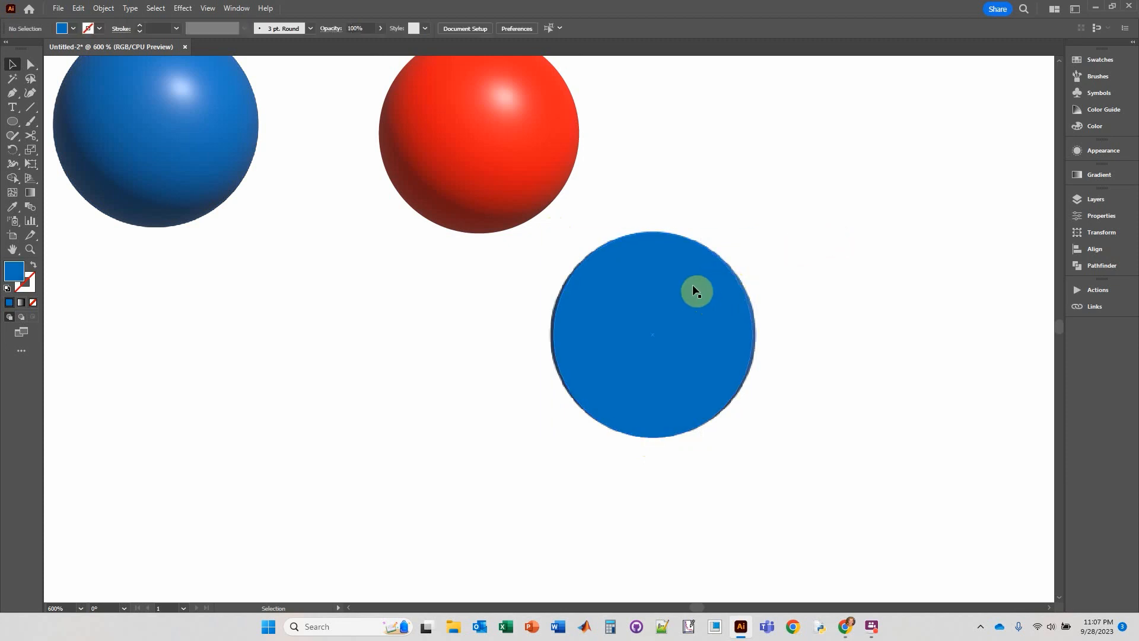
drag(691, 195, 659, 300)
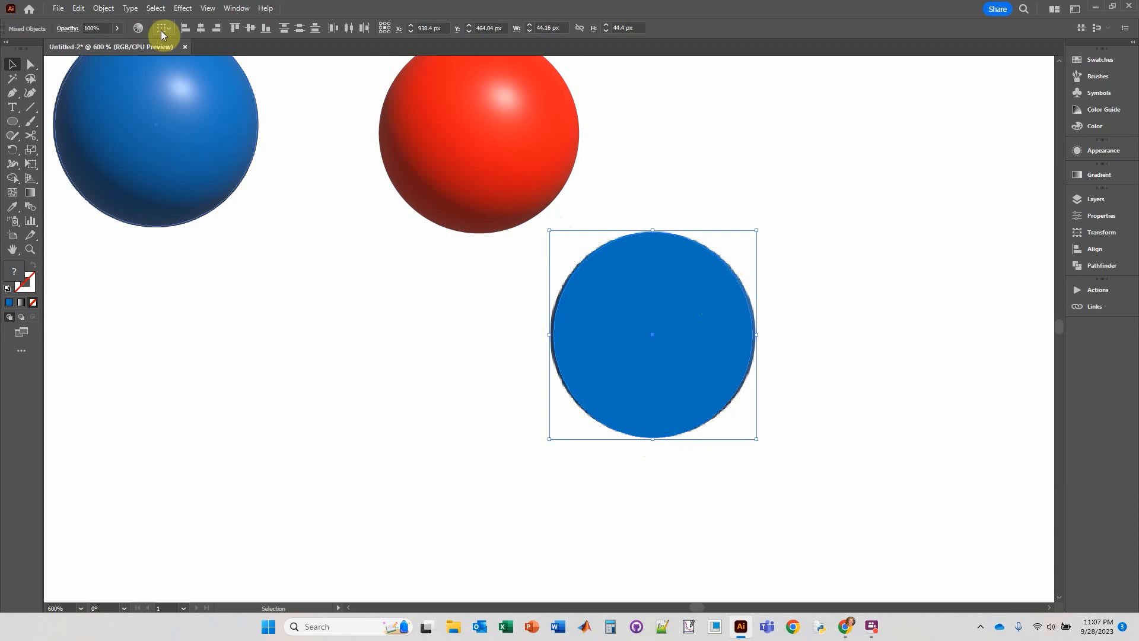
right_click(632, 276)
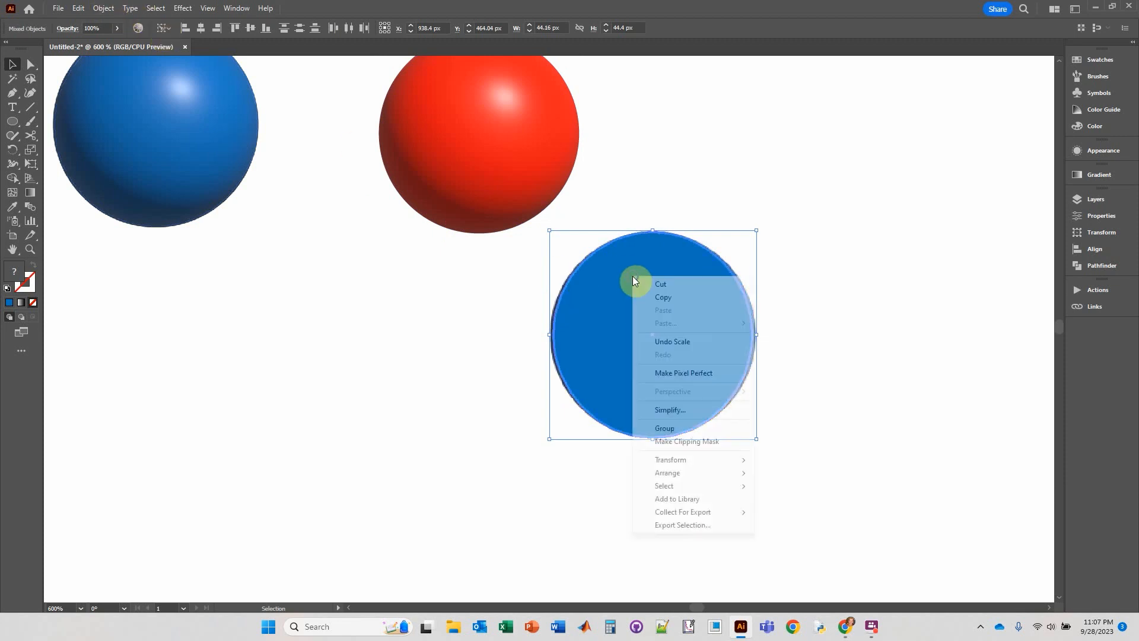
click(687, 442)
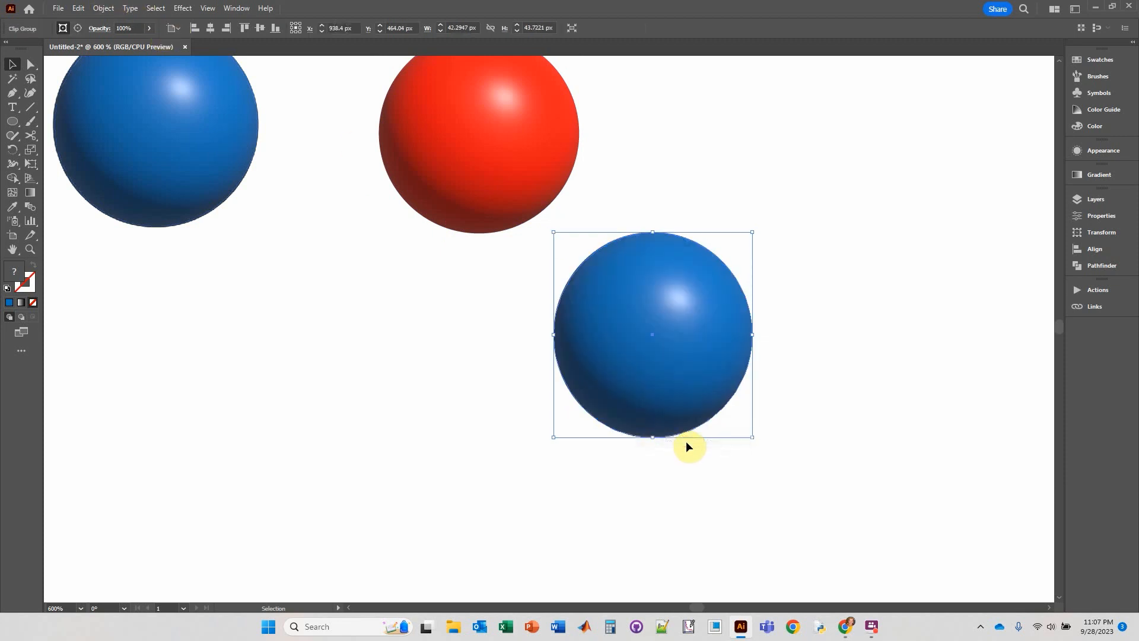
Move the original blue 3D sphere far to the upper right and overlap the clipped blue sphere on the red sphere's lower left part.
click(684, 224)
mouse_move(692, 334)
mouse_down()
mouse_move(504, 213)
mouse_move(948, 153)
mouse_move(983, 135)
mouse_up()
scroll(606, 261, down, 3)
click(469, 197)
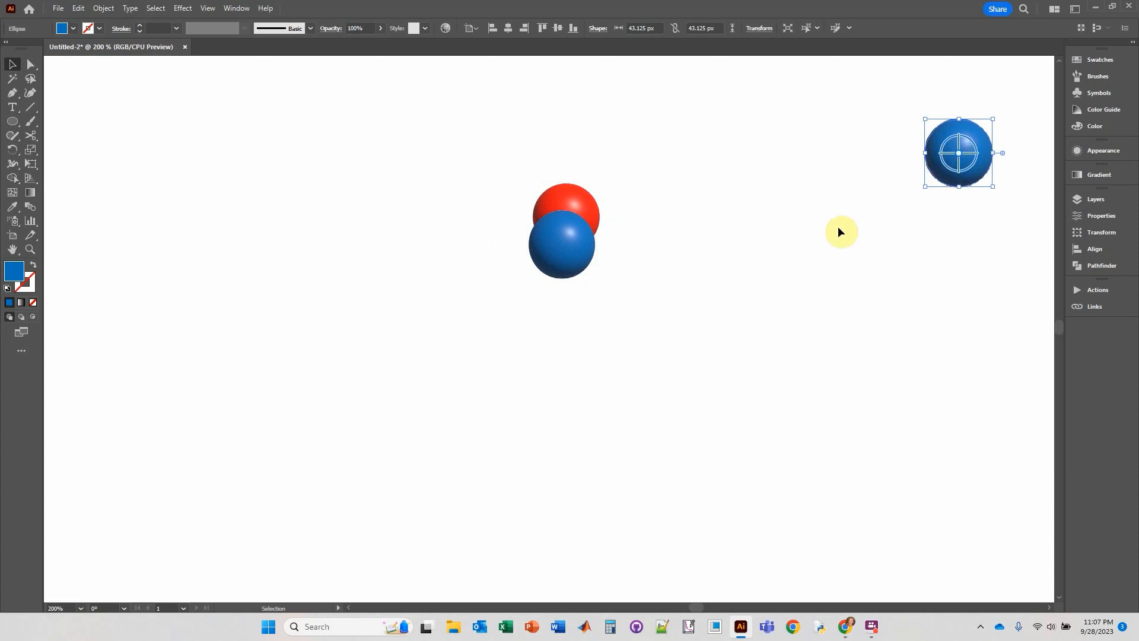
drag(554, 256, 542, 265)
Duplicate the clipped red sphere twice, placing one copy below it and the other to its right.
click(572, 198)
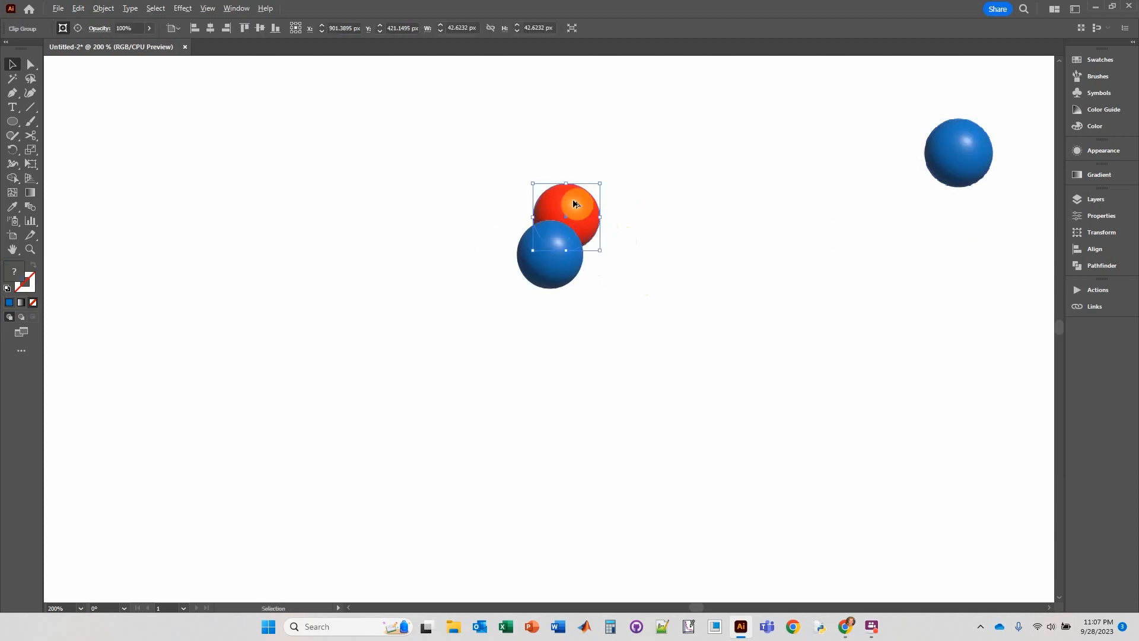
drag(574, 203, 594, 272)
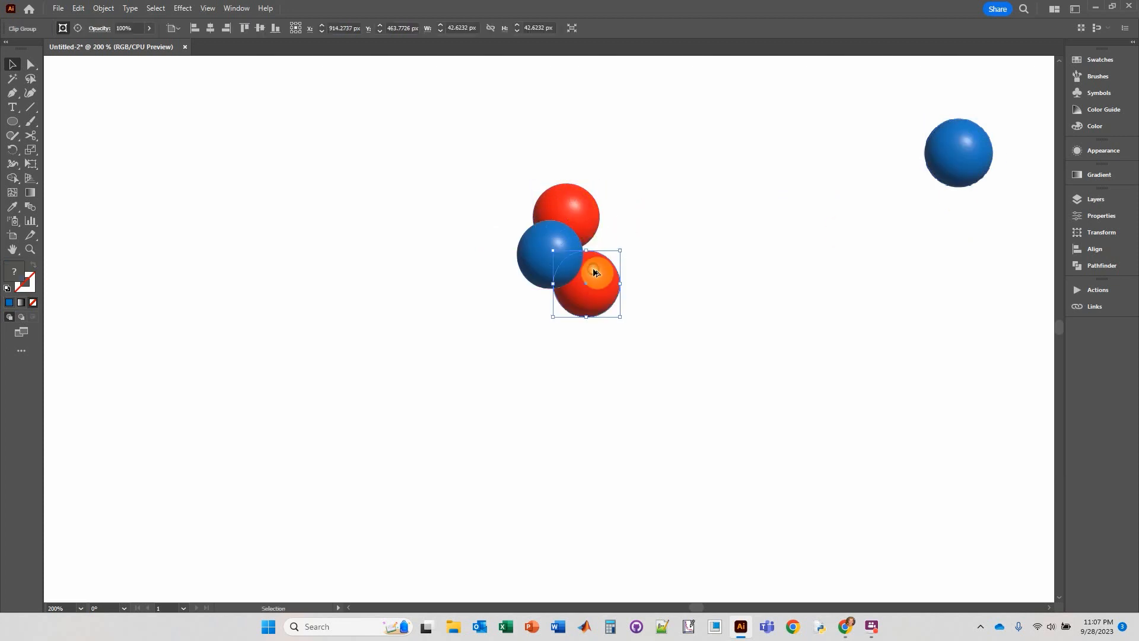
drag(580, 205, 628, 212)
Send the clipped blue sphere behind the red ones and place two copies of it behind the cluster's lower right and upper parts.
click(558, 258)
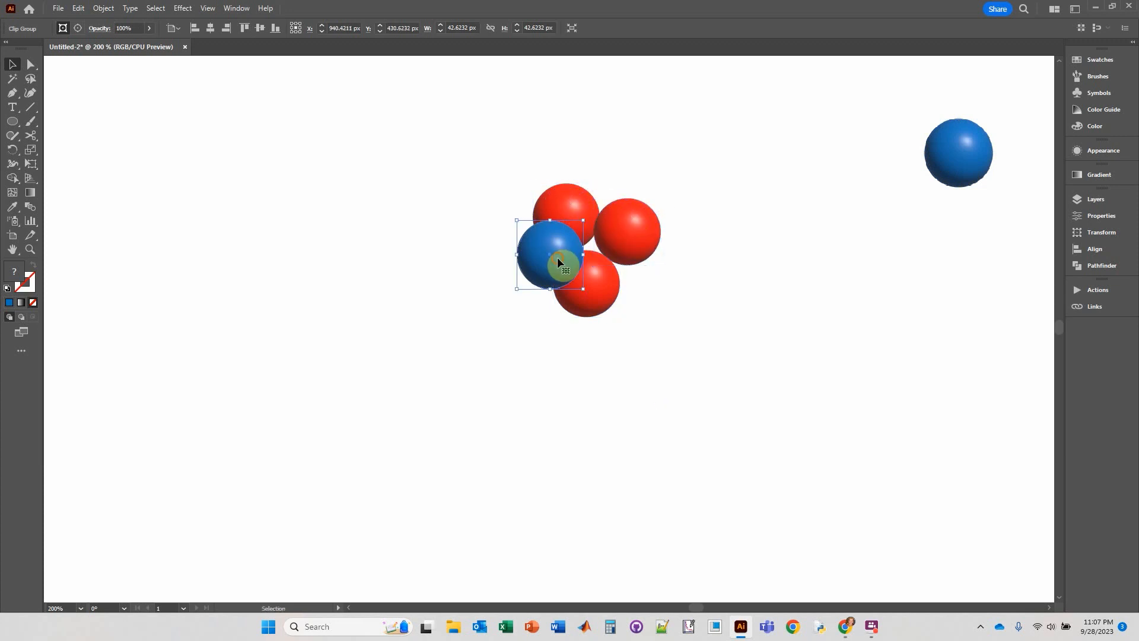
drag(557, 257, 547, 262)
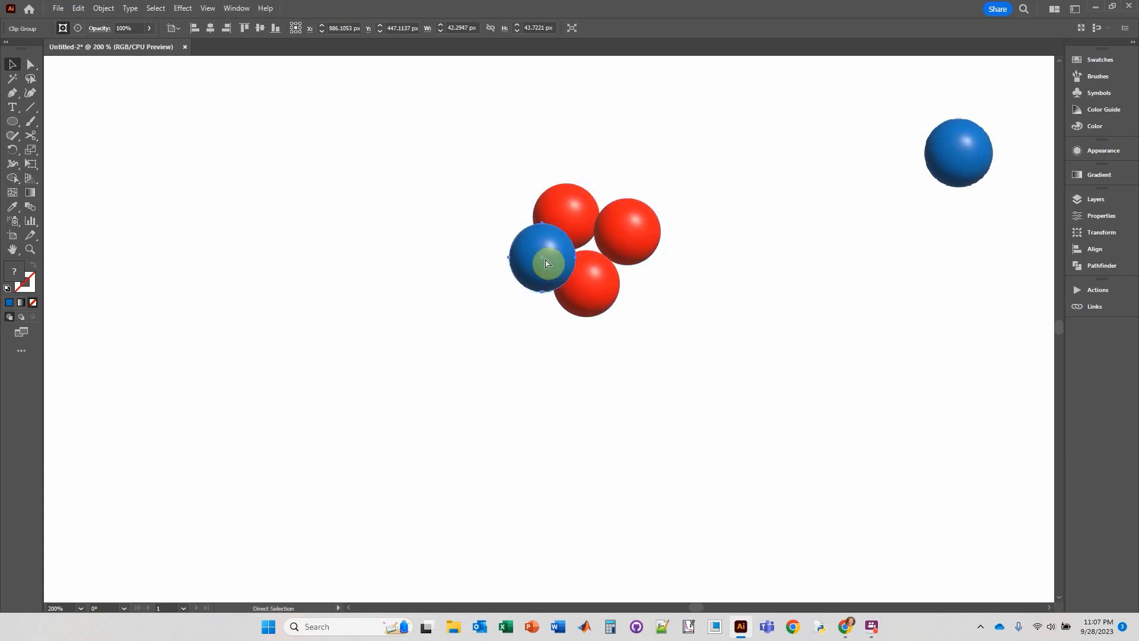
key(ctrl+shift+bracketleft)
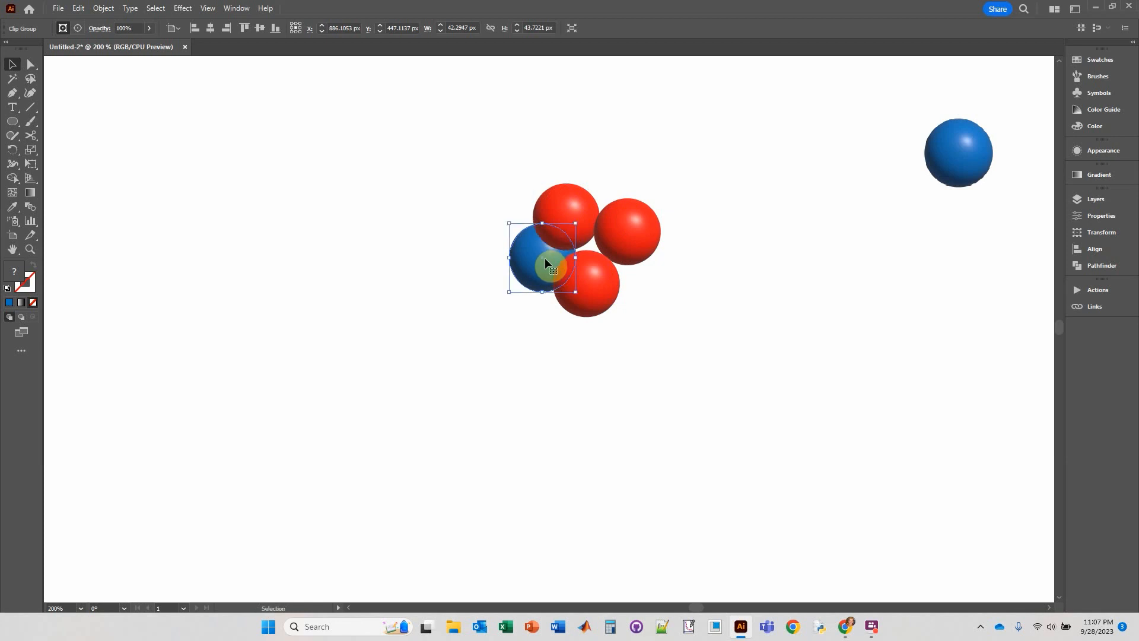
drag(537, 275, 609, 282)
drag(628, 278, 614, 221)
Make another copy of the blue sphere, bring it to the front and place it at the center of the cluster.
drag(611, 181, 711, 280)
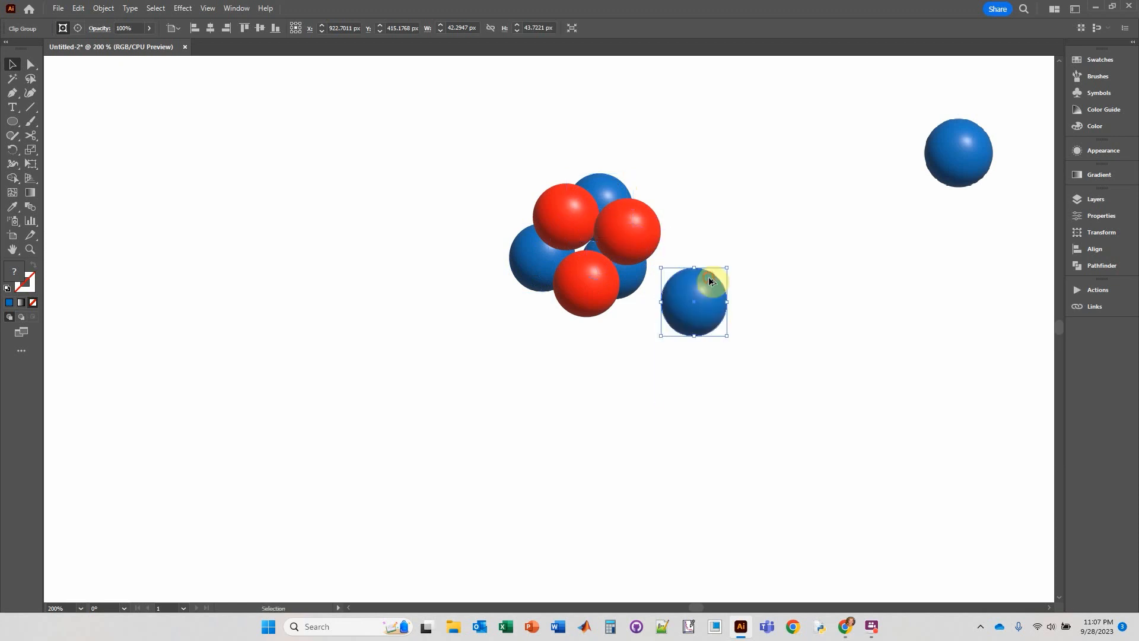
right_click(706, 301)
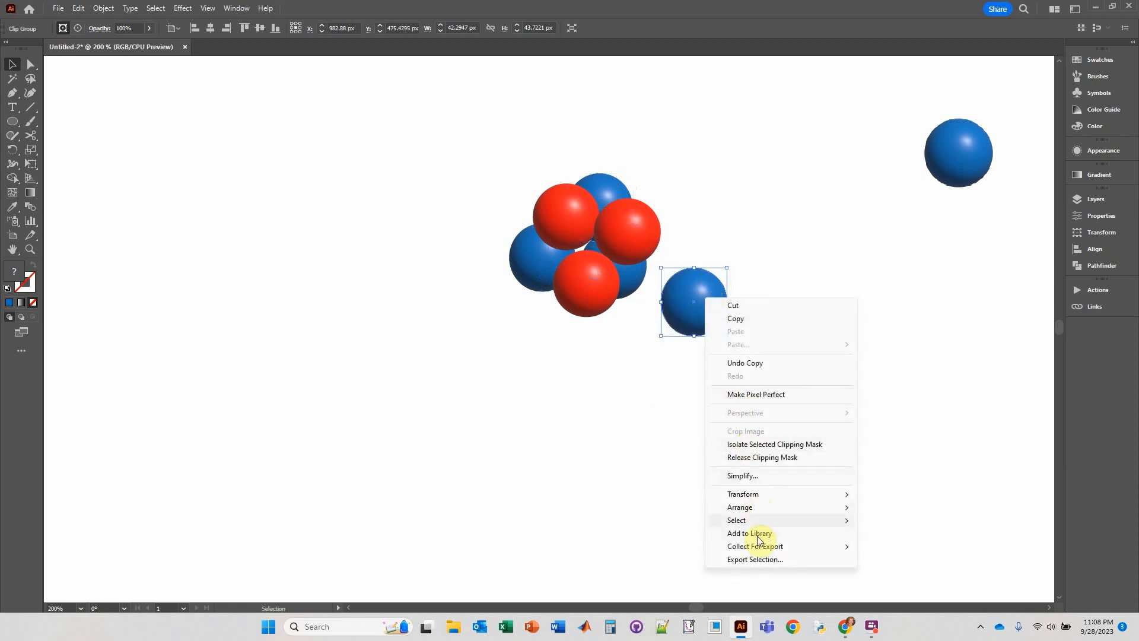
mouse_move(756, 512)
click(919, 546)
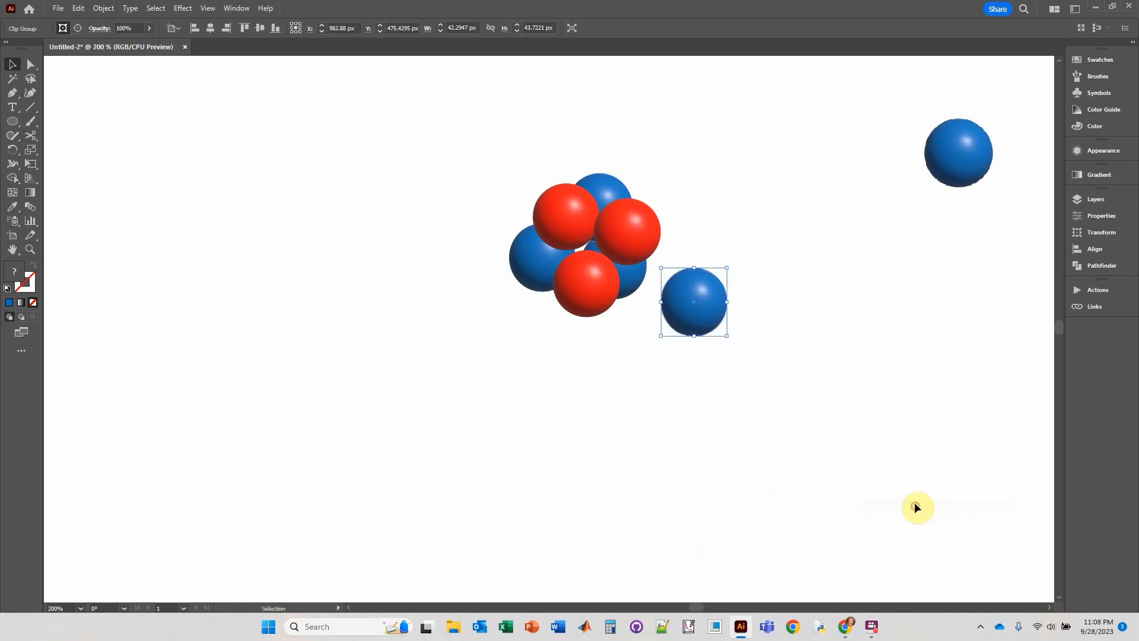
drag(717, 324, 612, 262)
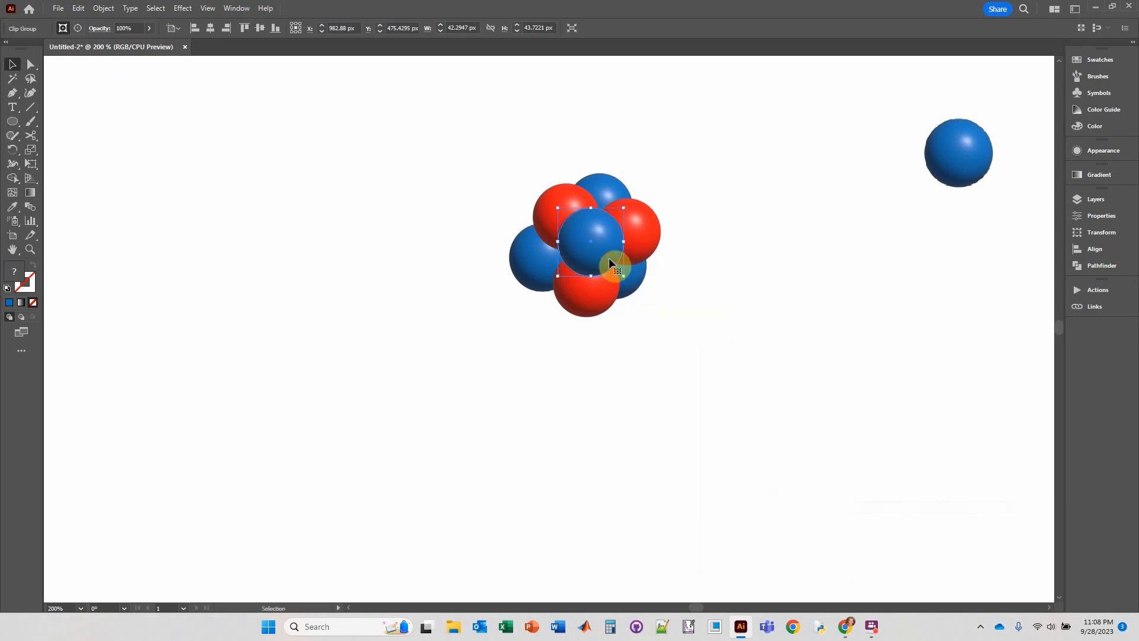
click(761, 285)
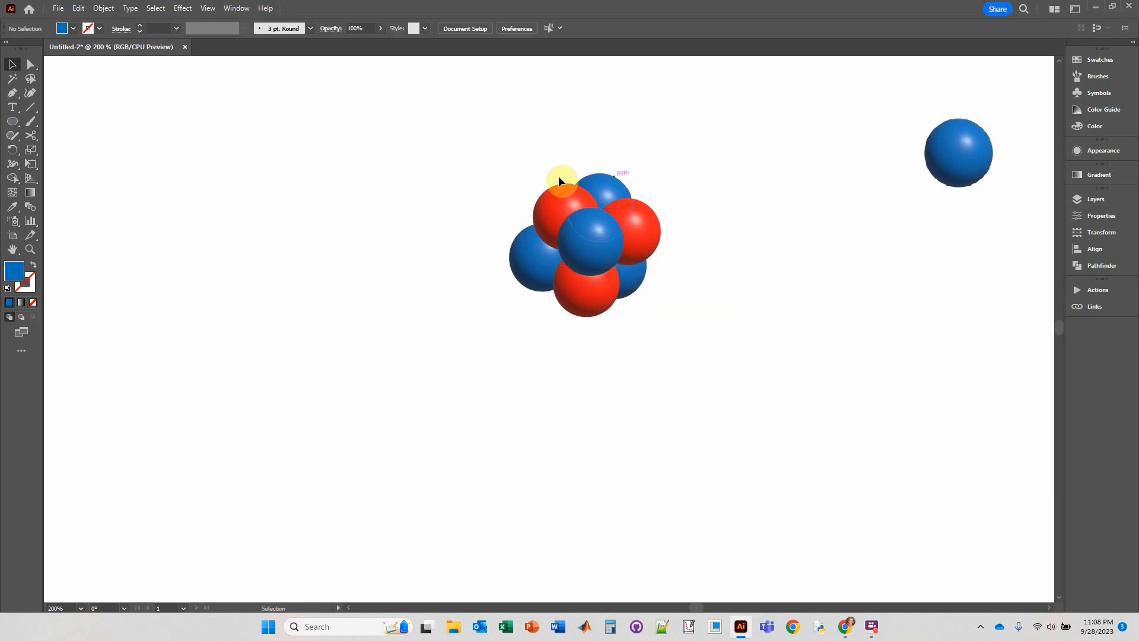
Draw a guide circle about 95 px in diameter around the sphere cluster and swap its fill and stroke to leave a blue outline.
click(13, 121)
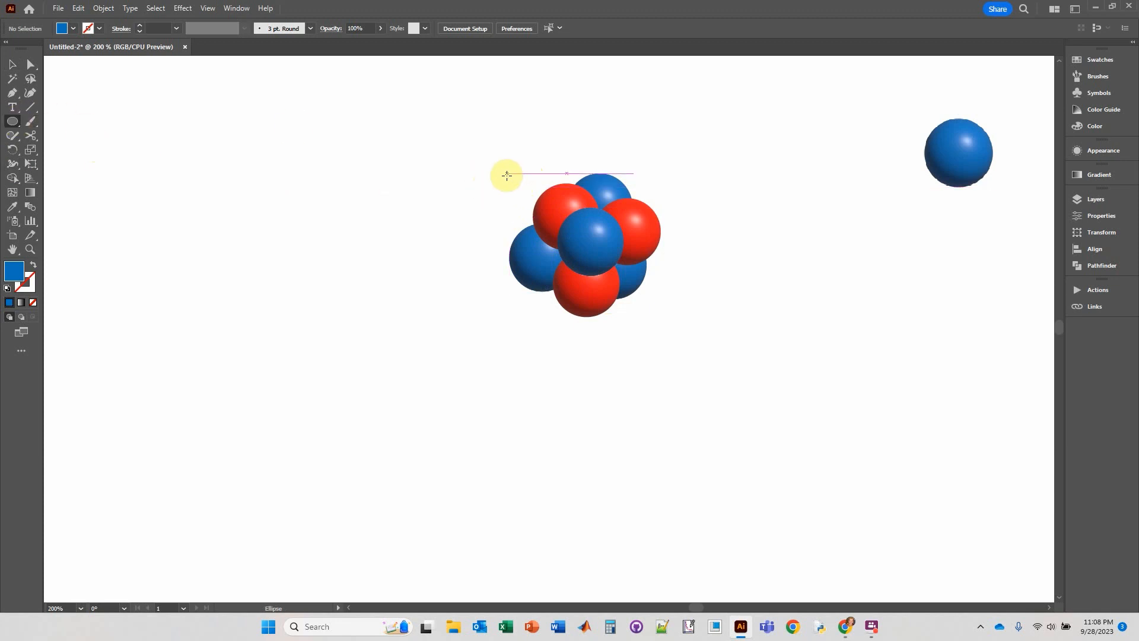
drag(507, 175, 657, 288)
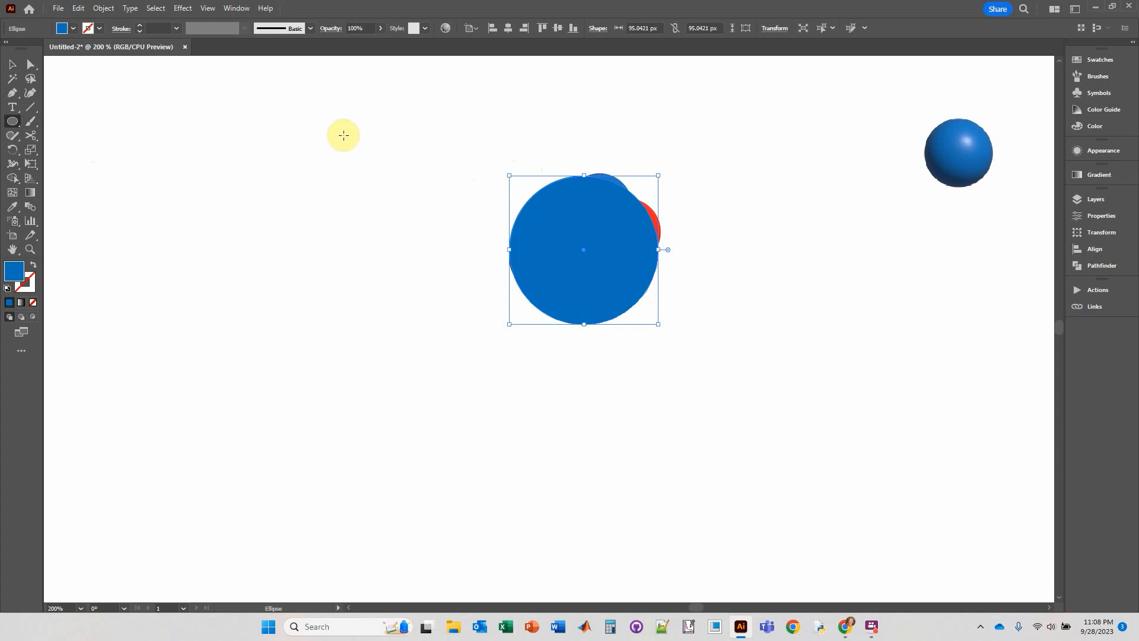
click(32, 267)
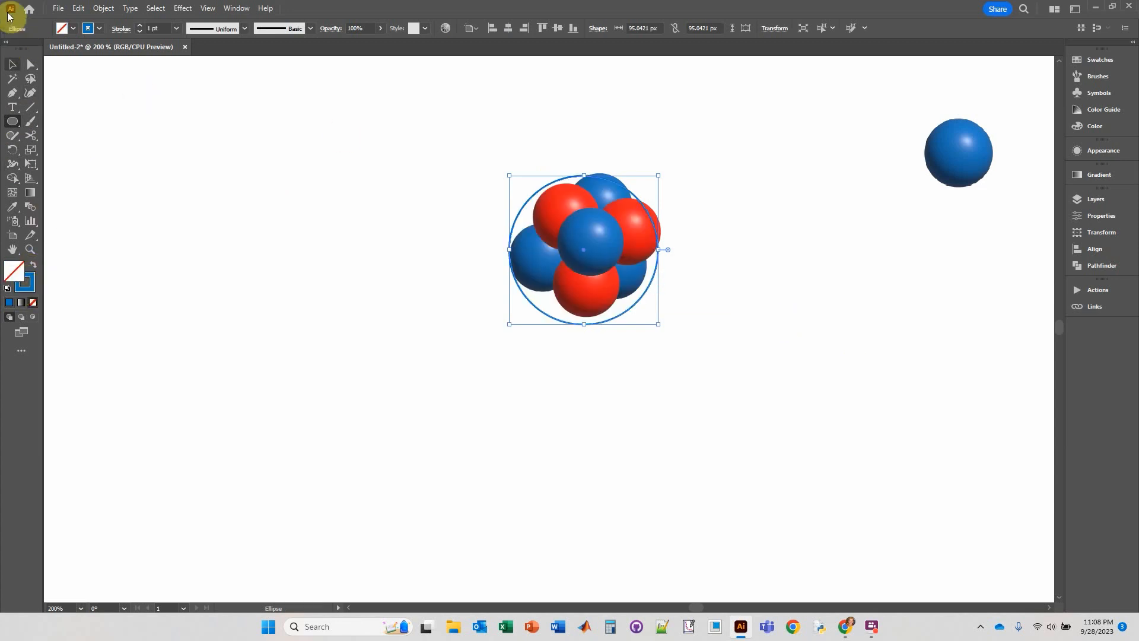
click(12, 64)
click(671, 207)
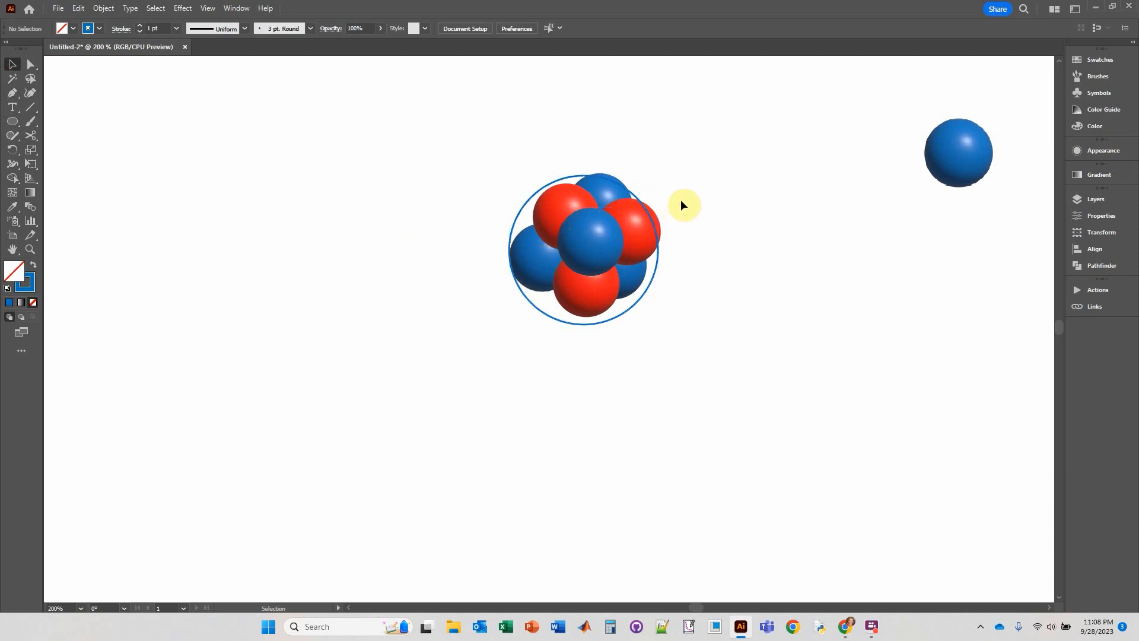
Shift the outer red and blue spheres to fit inside the guide circle, and delete the circle.
drag(553, 209, 538, 208)
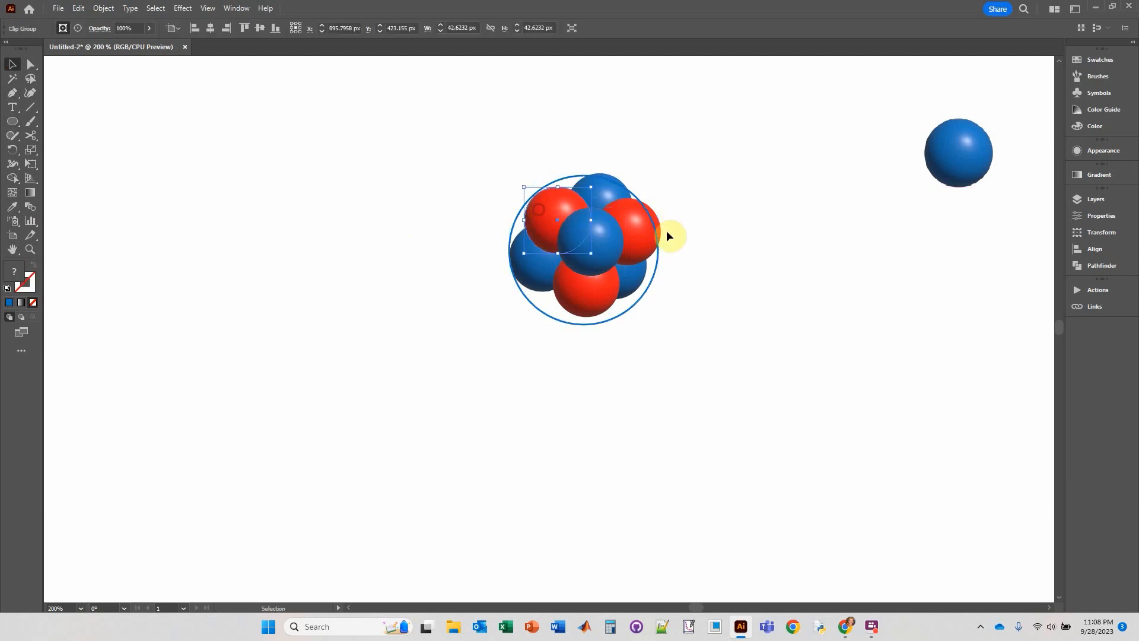
drag(642, 235, 632, 229)
drag(590, 304, 631, 295)
drag(531, 256, 534, 266)
drag(597, 187, 589, 190)
click(688, 156)
click(656, 233)
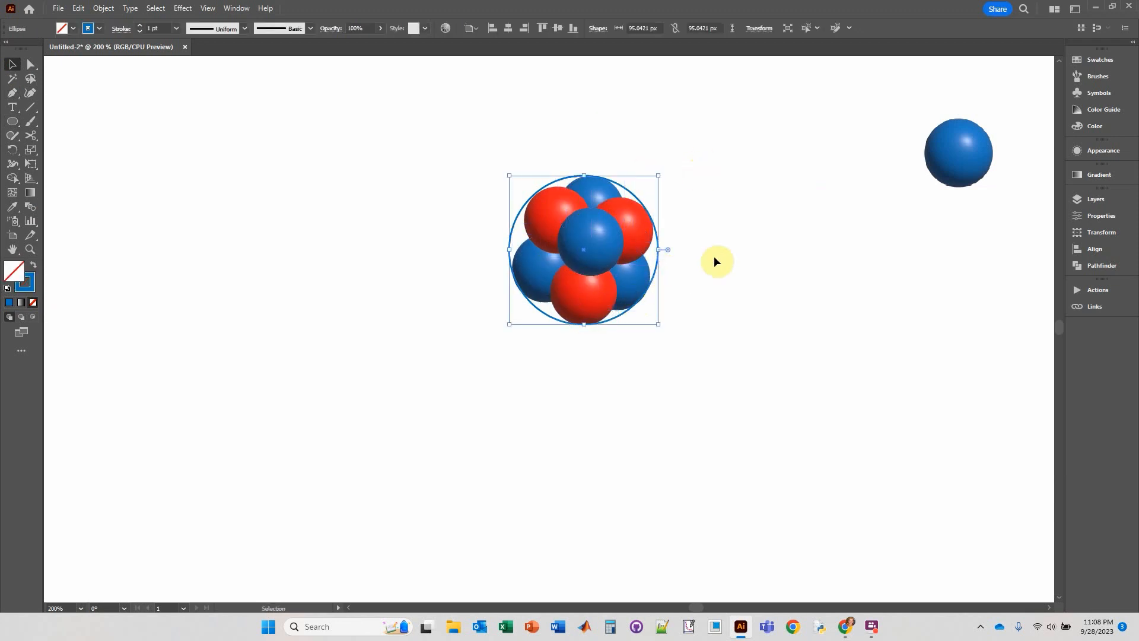
key(Delete)
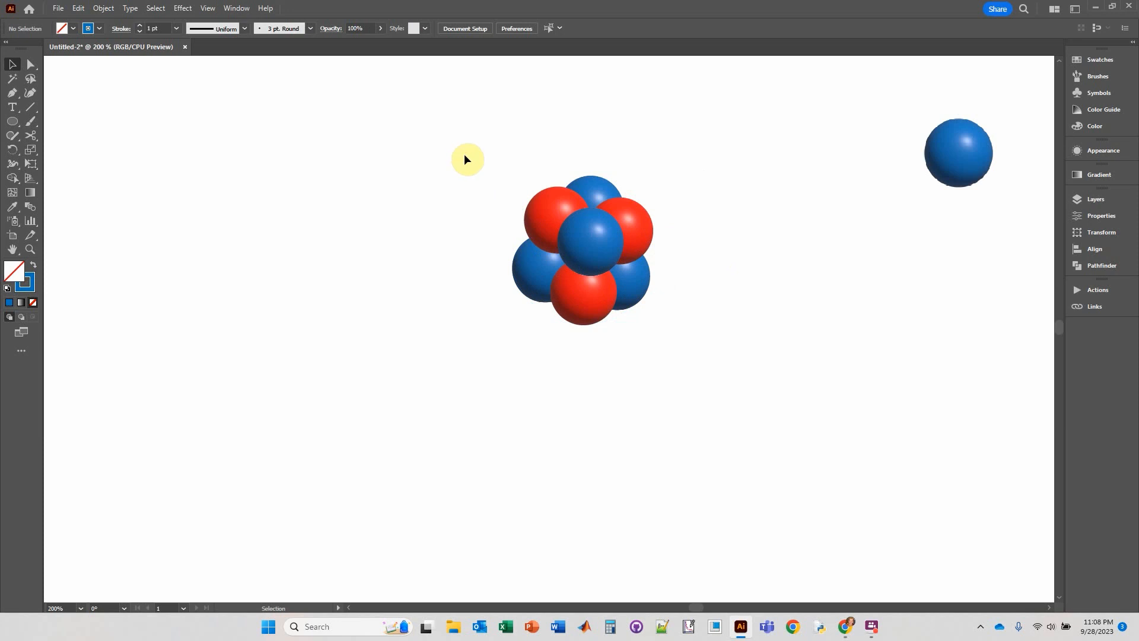
Group all the red and blue spheres of the cluster into one object.
drag(431, 157, 706, 359)
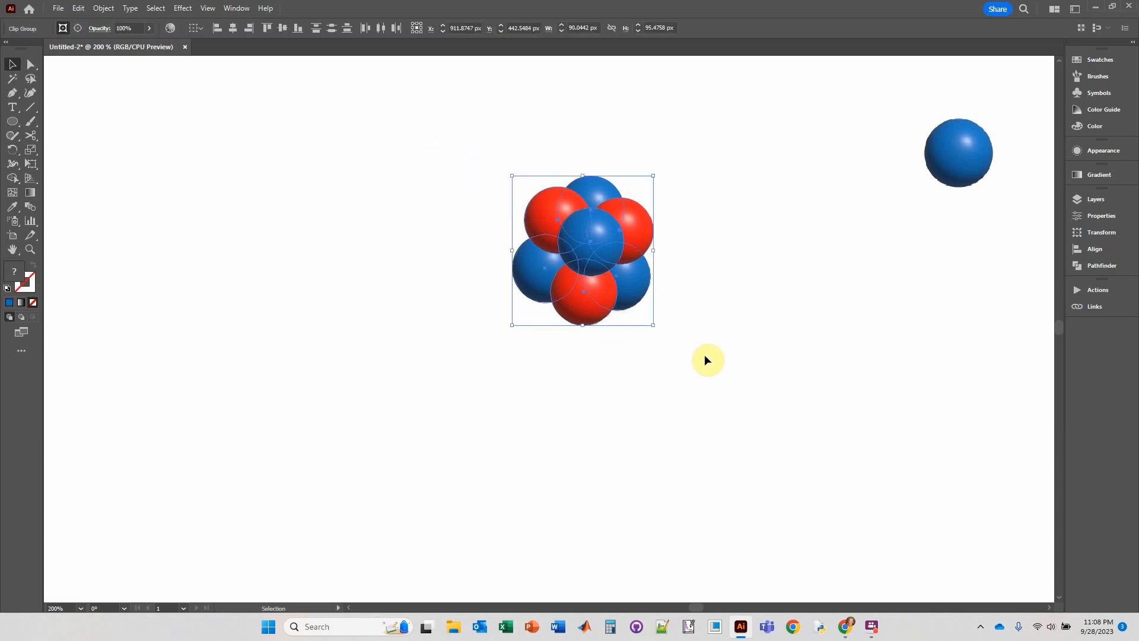
key(a)
key(v)
key(a)
key(v)
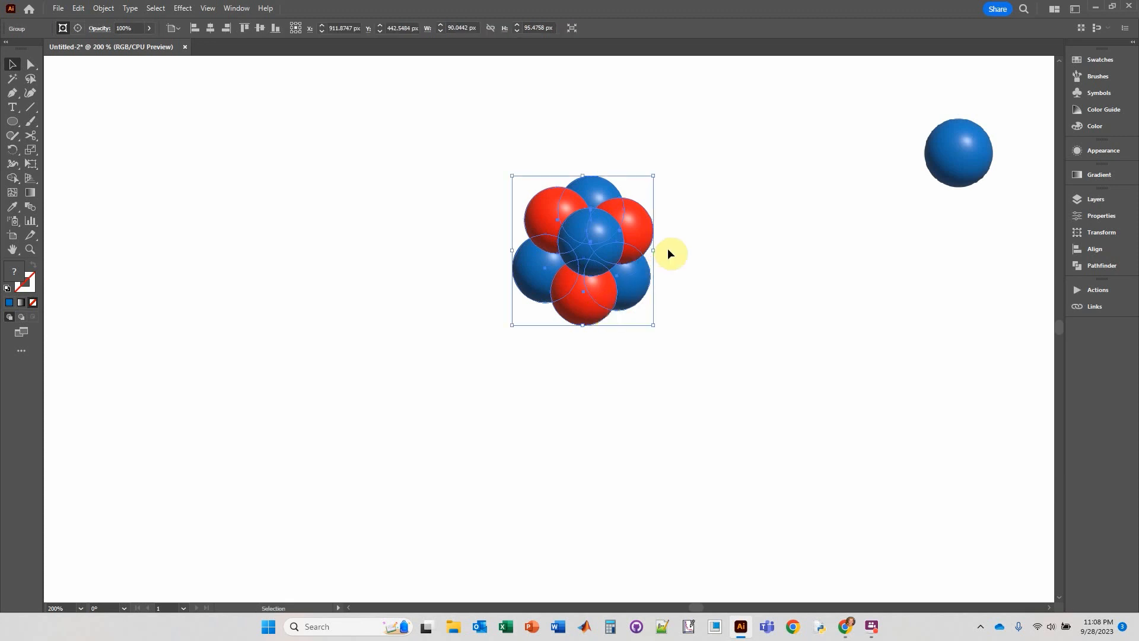
Draw a small circle about 14 px in diameter above the nucleus and fill it with dark gray.
scroll(698, 274, down, 2)
drag(716, 240, 671, 280)
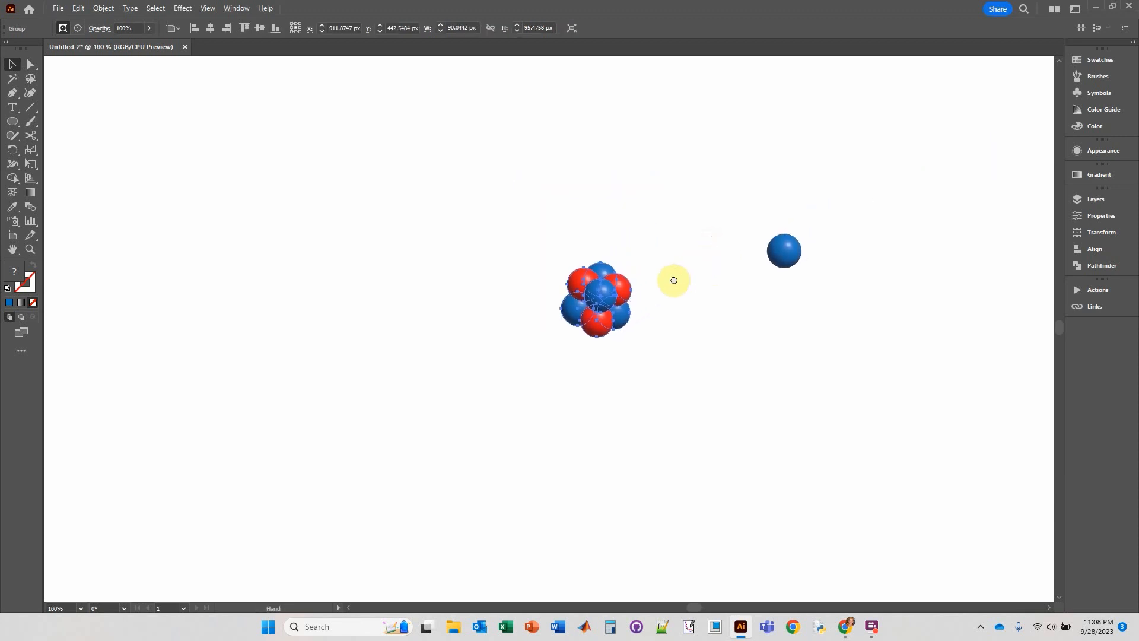
click(673, 247)
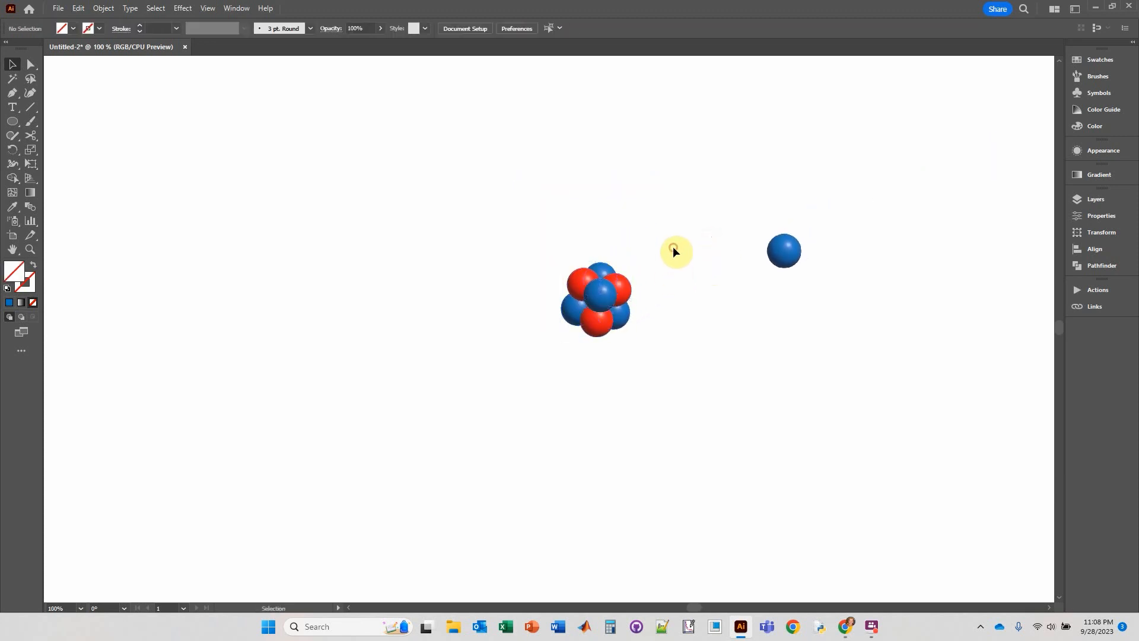
click(12, 121)
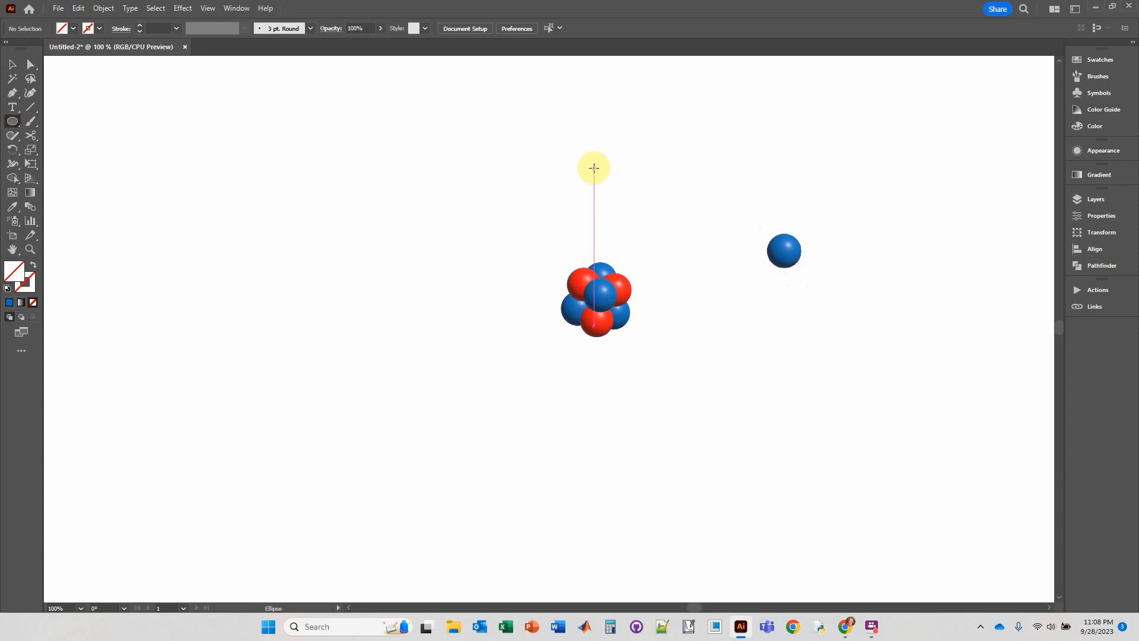
drag(594, 168, 604, 179)
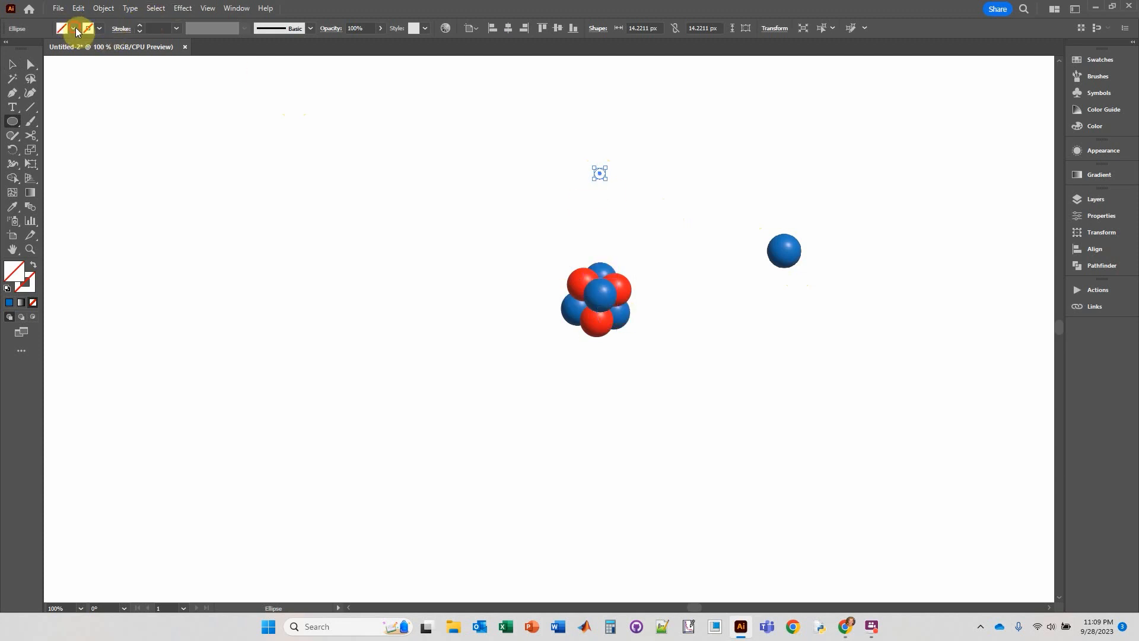
click(74, 28)
click(31, 84)
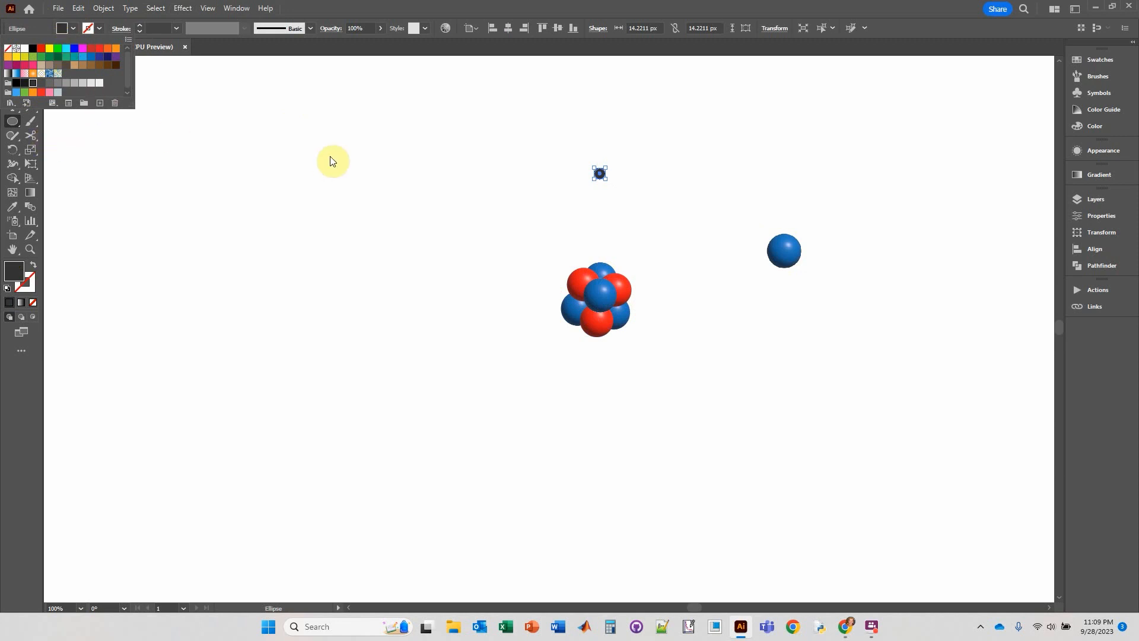
Apply the 3D Inflate effect to the small dark gray circle and render it with ray tracing.
click(185, 9)
click(186, 9)
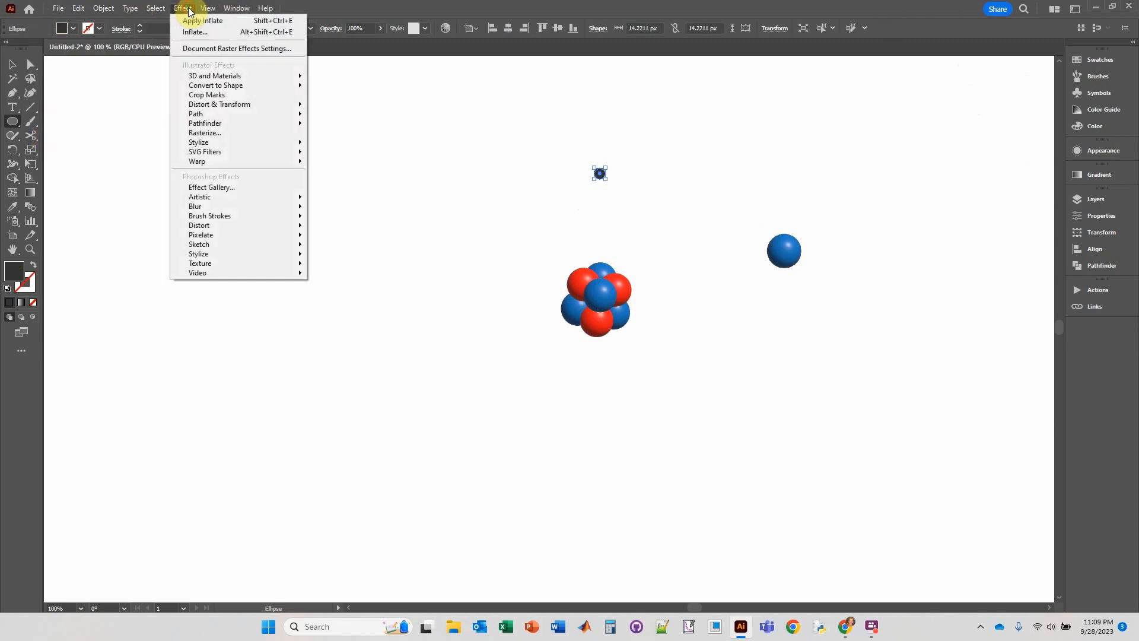
mouse_move(224, 78)
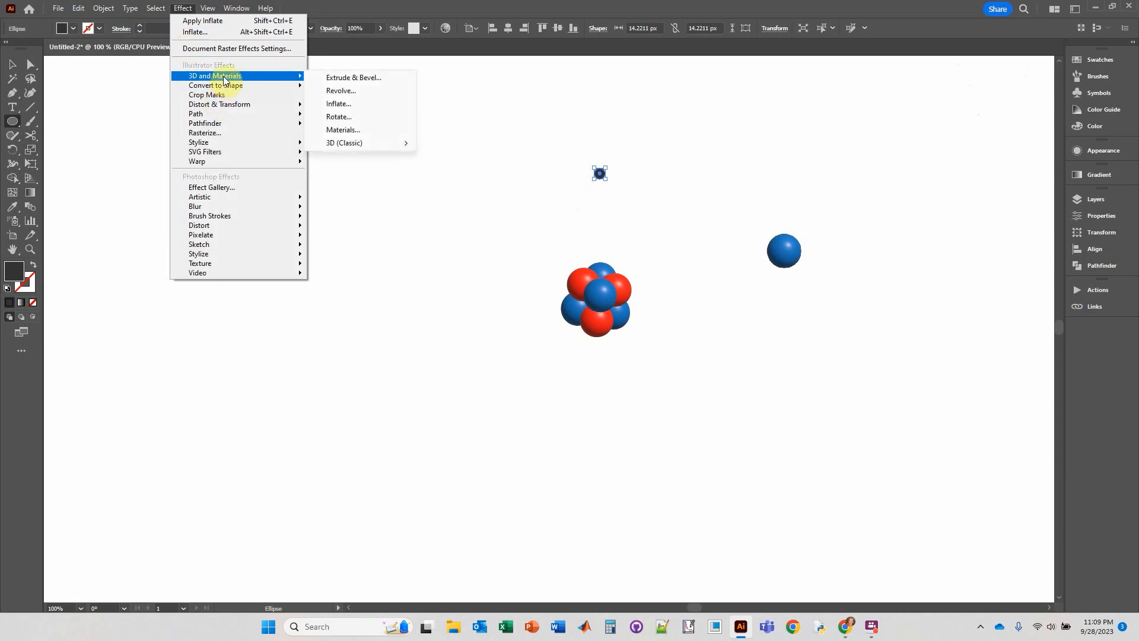
click(350, 105)
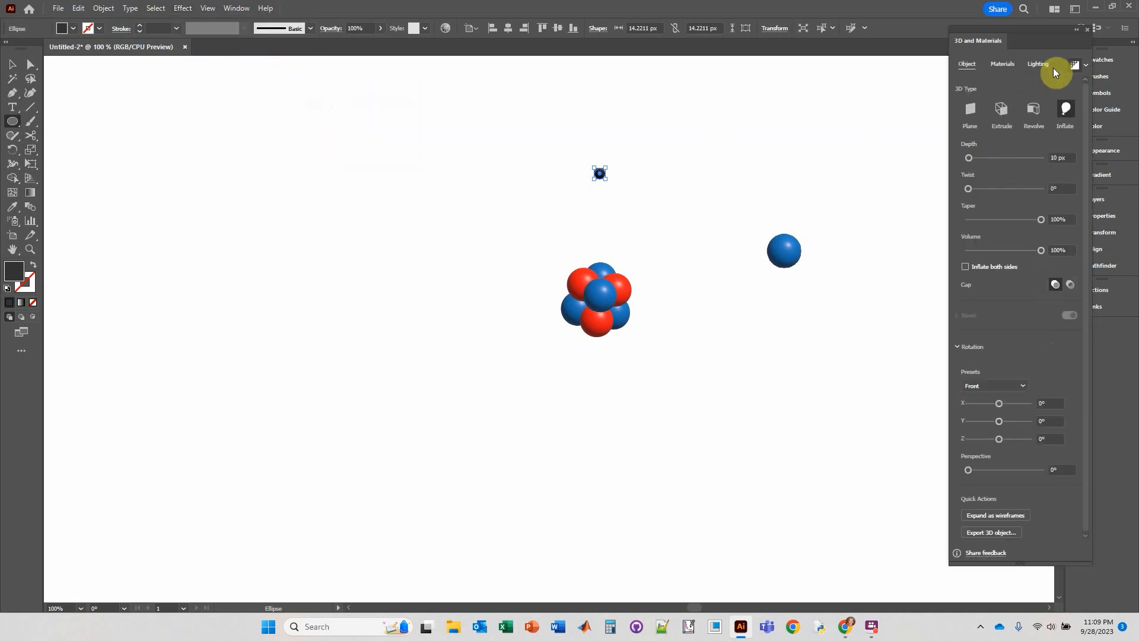
click(1086, 64)
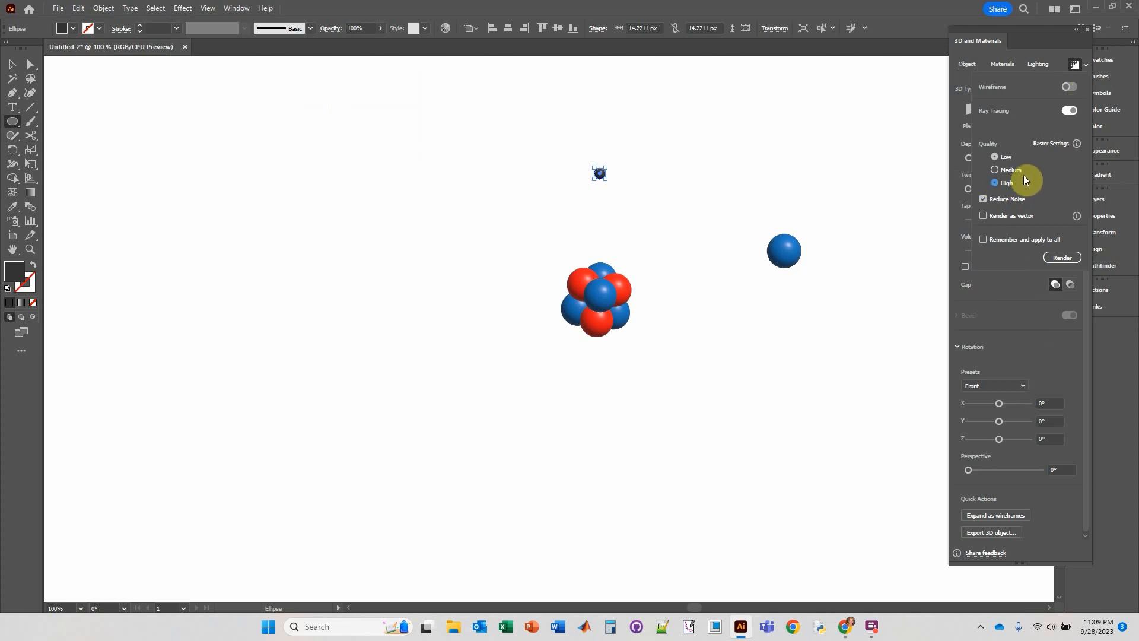
click(1062, 257)
click(12, 64)
click(643, 203)
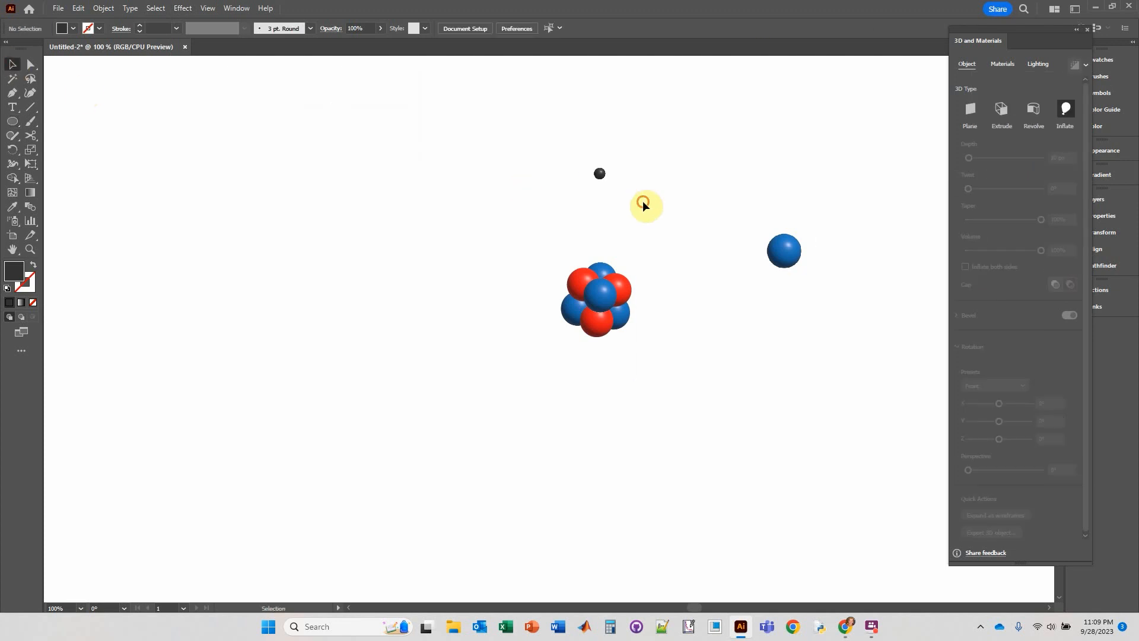
Place a spare copy of the dark gray sphere near the spare blue sphere, keeping the original above the nucleus.
scroll(603, 202, up, 2)
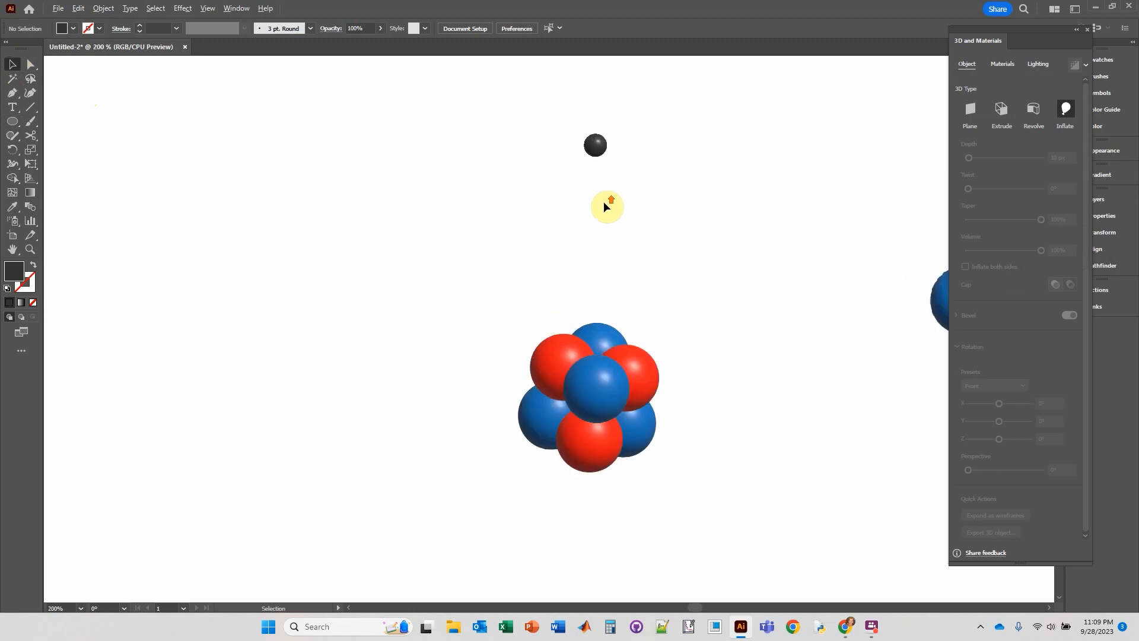
click(594, 148)
drag(591, 145, 921, 222)
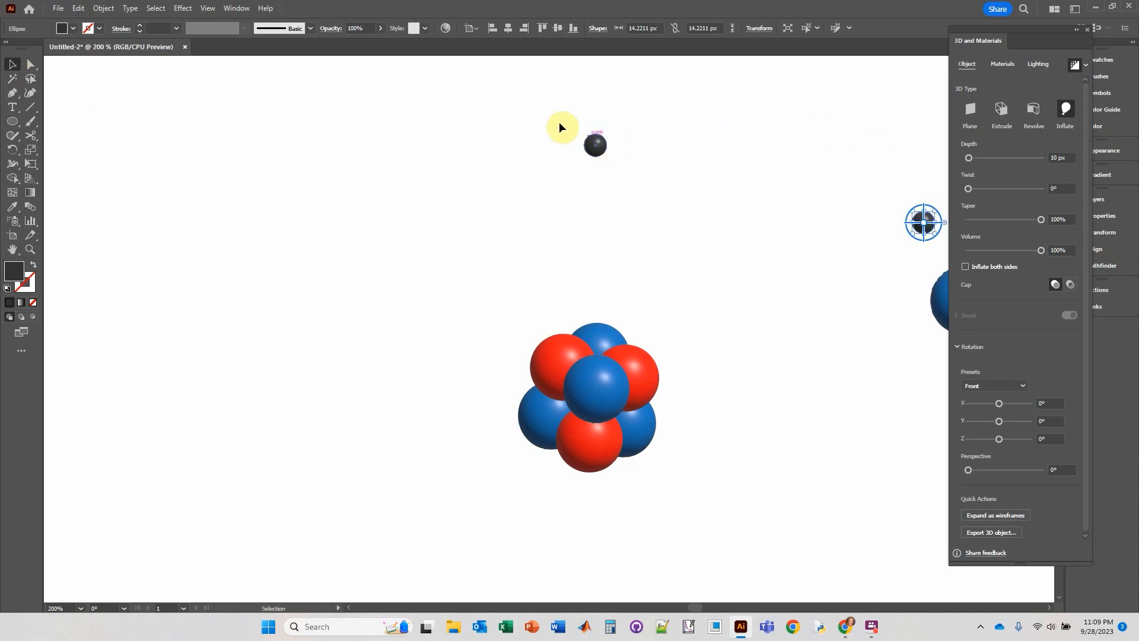
Rasterize the dark gray sphere above the nucleus.
click(597, 143)
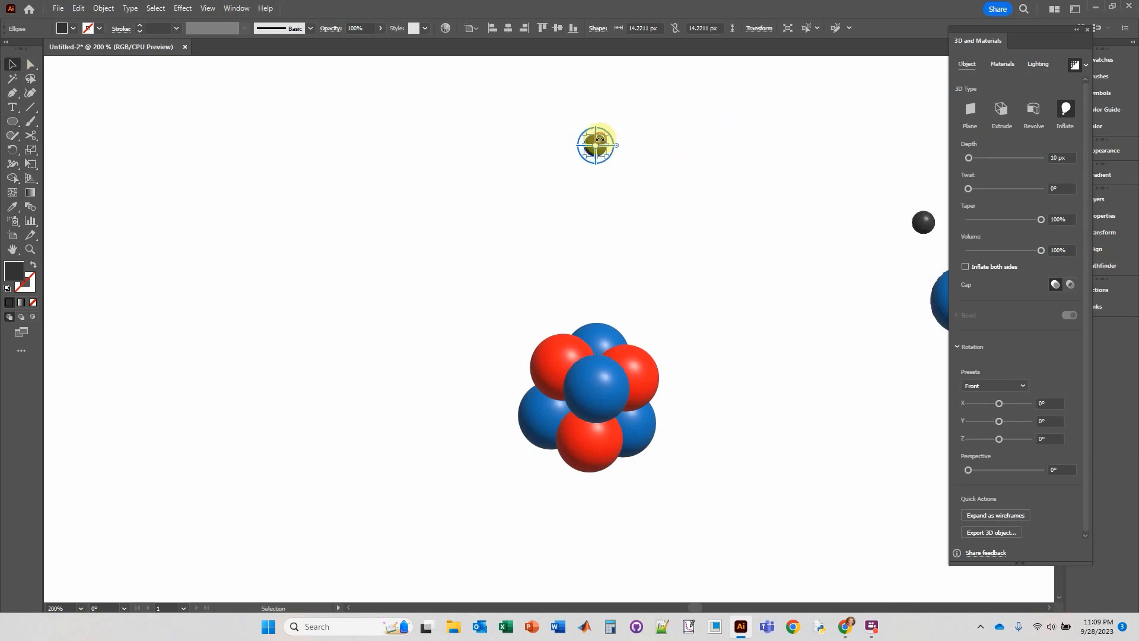
click(100, 8)
click(132, 203)
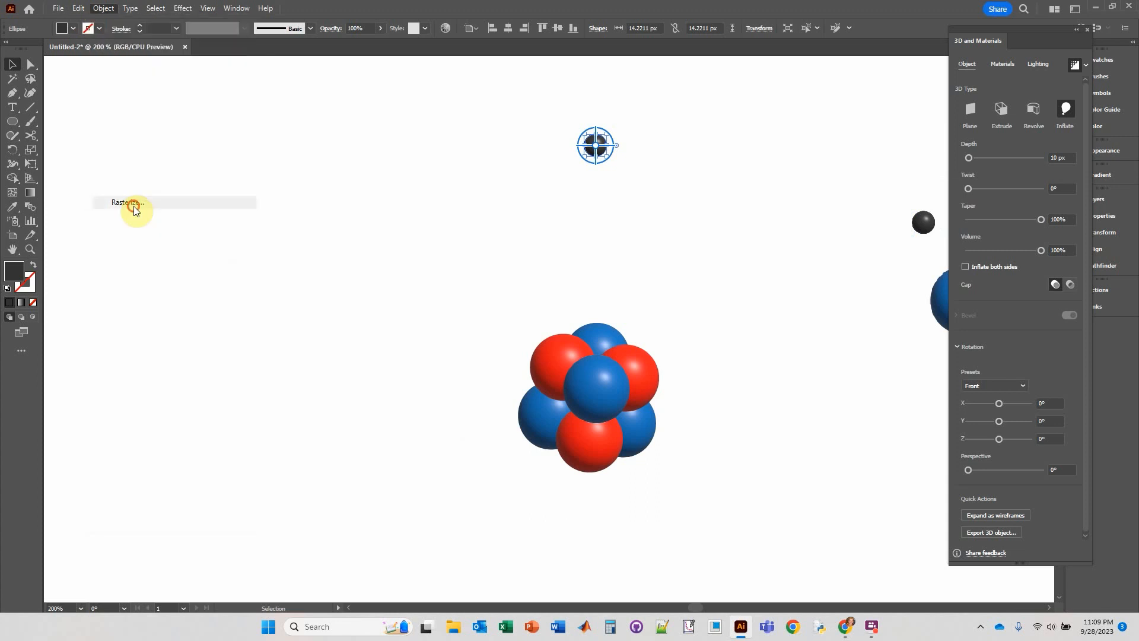
click(608, 407)
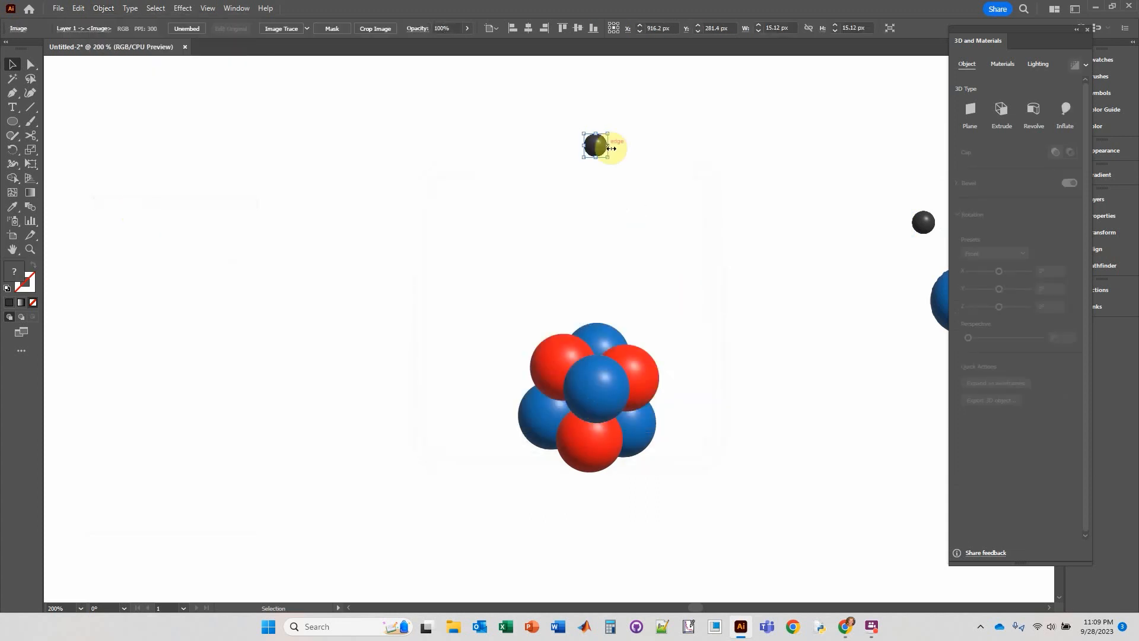
Draw a circle over the rasterized gray sphere and shrink it slightly to about 14.19 px so it sits inside the sphere's edge.
scroll(604, 148, up, 4)
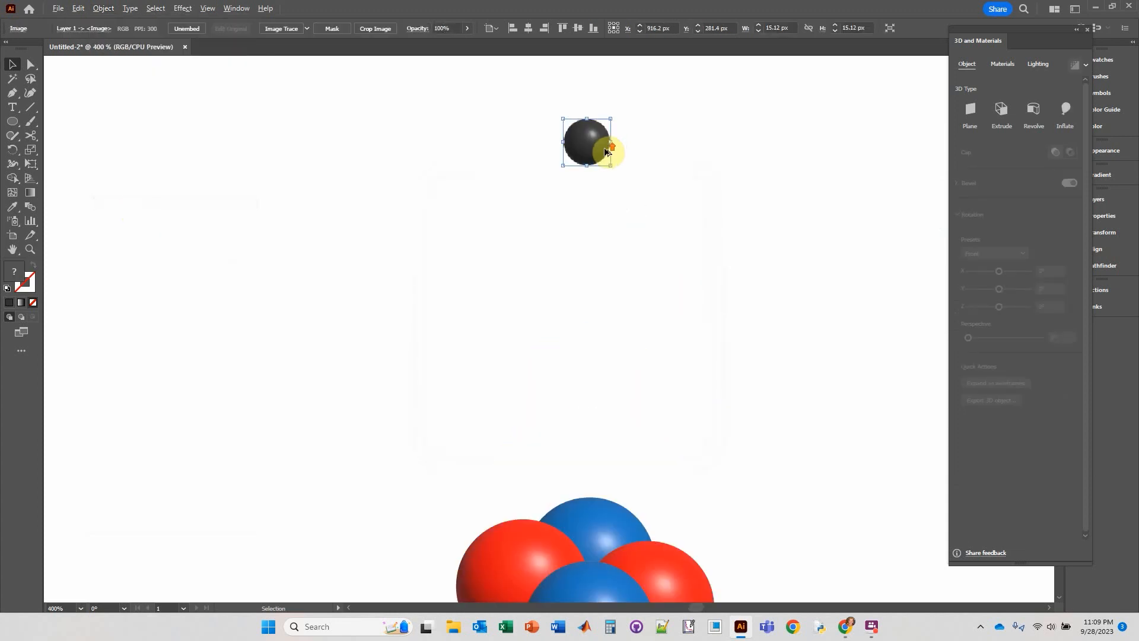
click(12, 122)
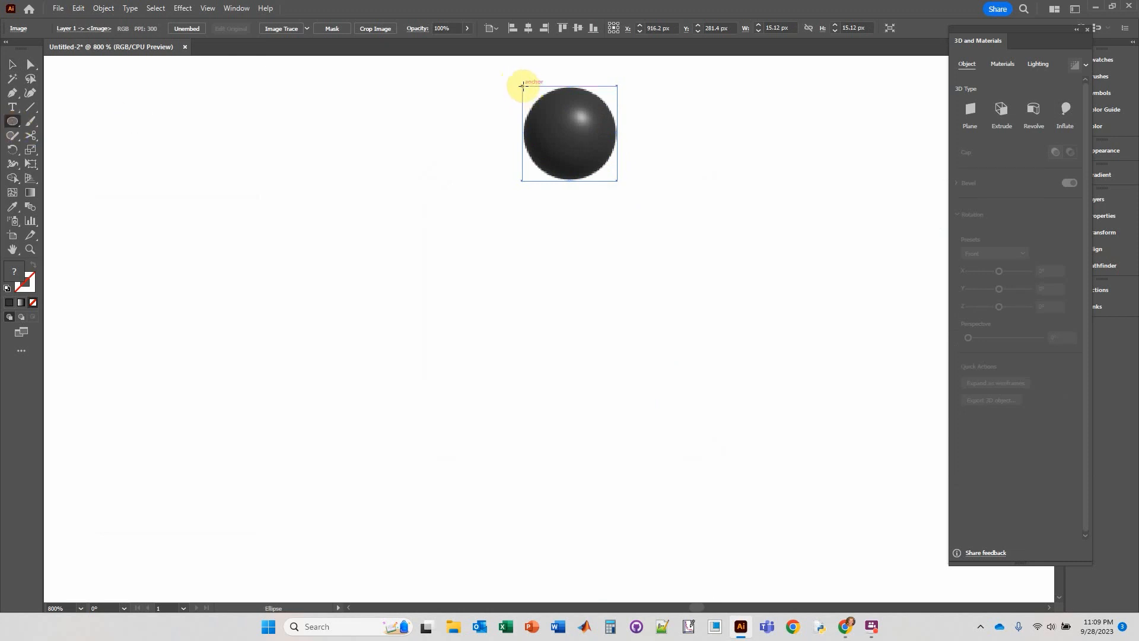
drag(523, 87, 616, 179)
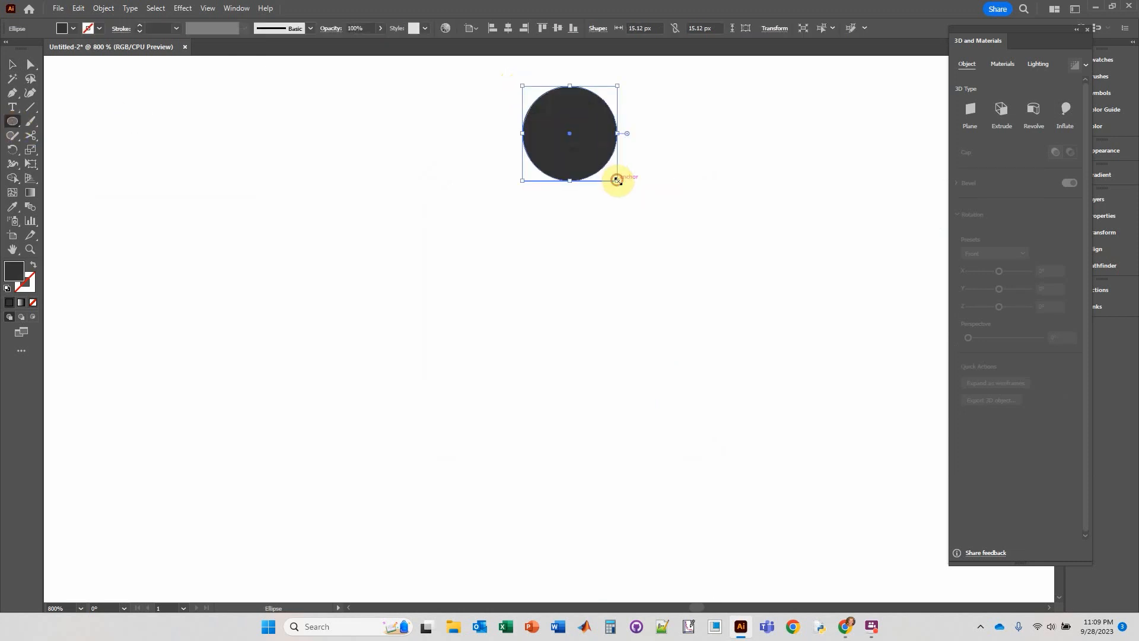
click(13, 64)
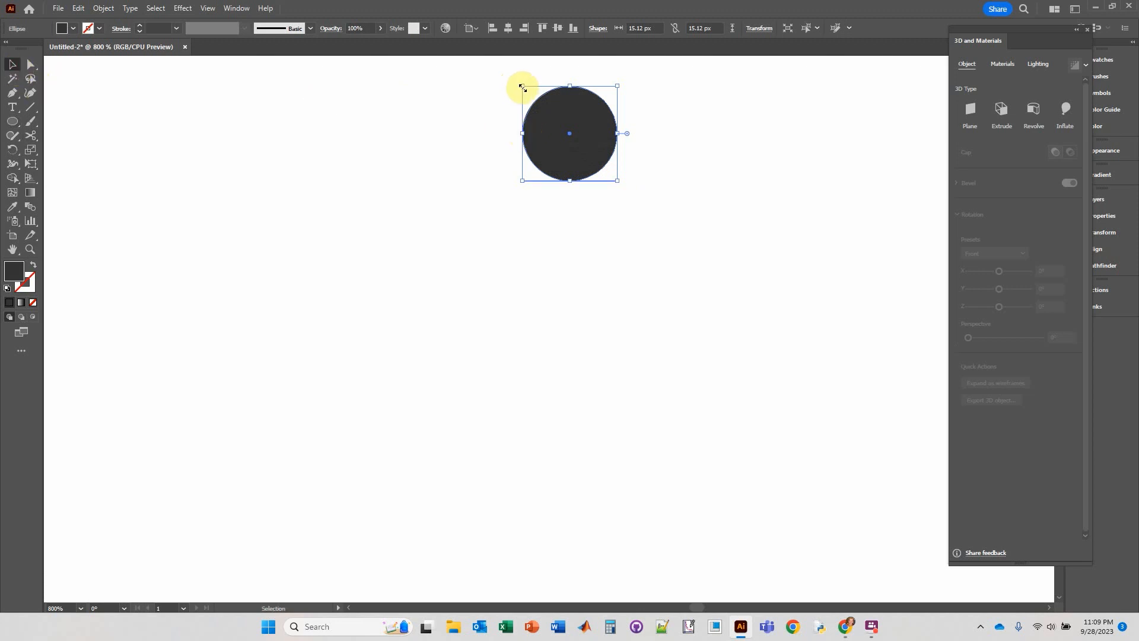
drag(522, 87, 618, 170)
Clip the rasterized gray sphere to the circle on top of it with a clipping mask.
click(450, 142)
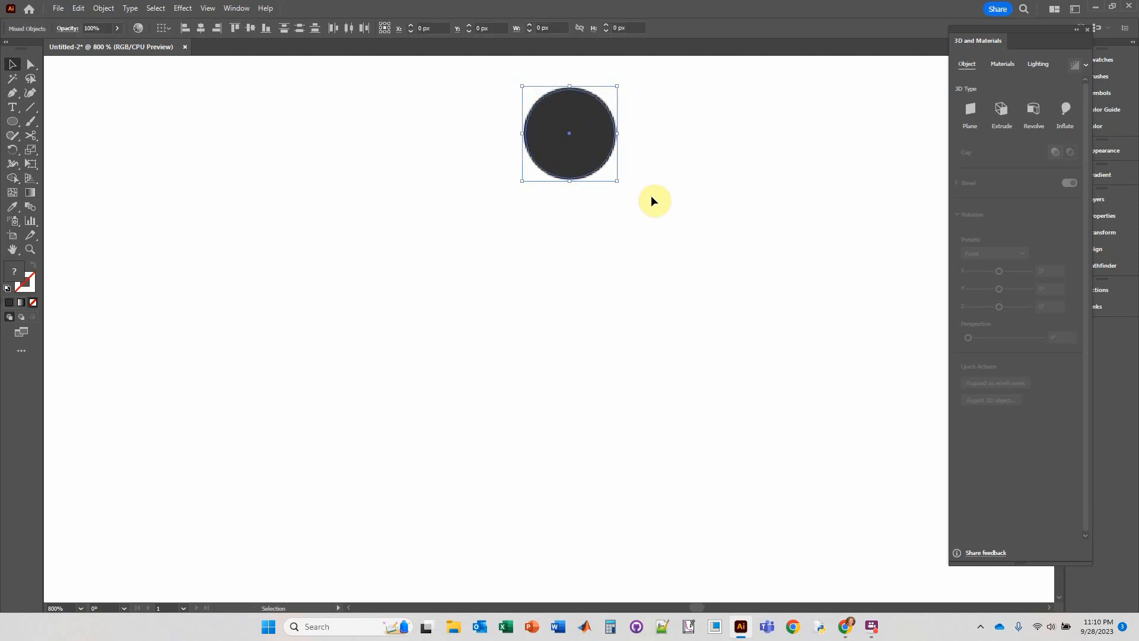
click(559, 110)
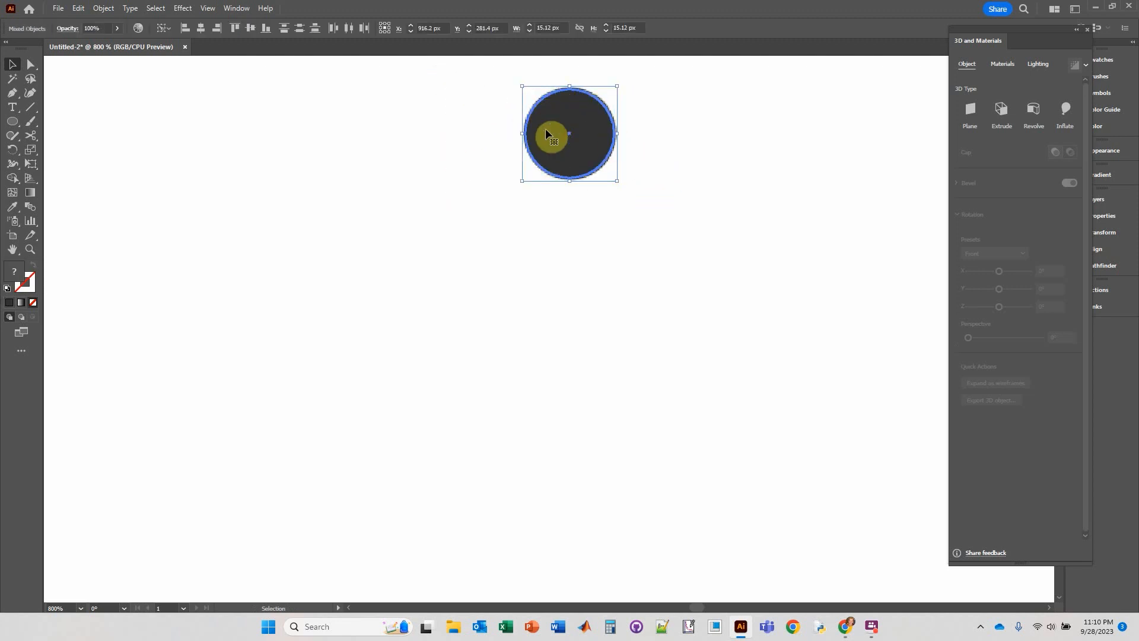
right_click(582, 109)
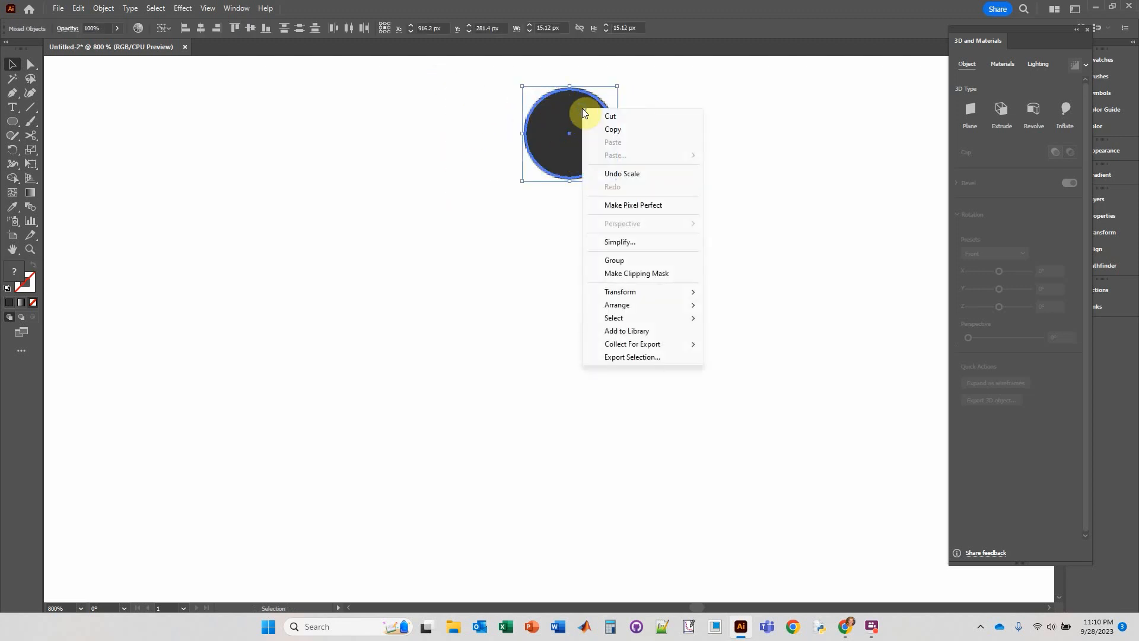
click(643, 272)
click(643, 243)
Duplicate the clipped gray sphere to place copies below, to the left and to the right of the nucleus.
alt+scroll(690, 190, down, 6)
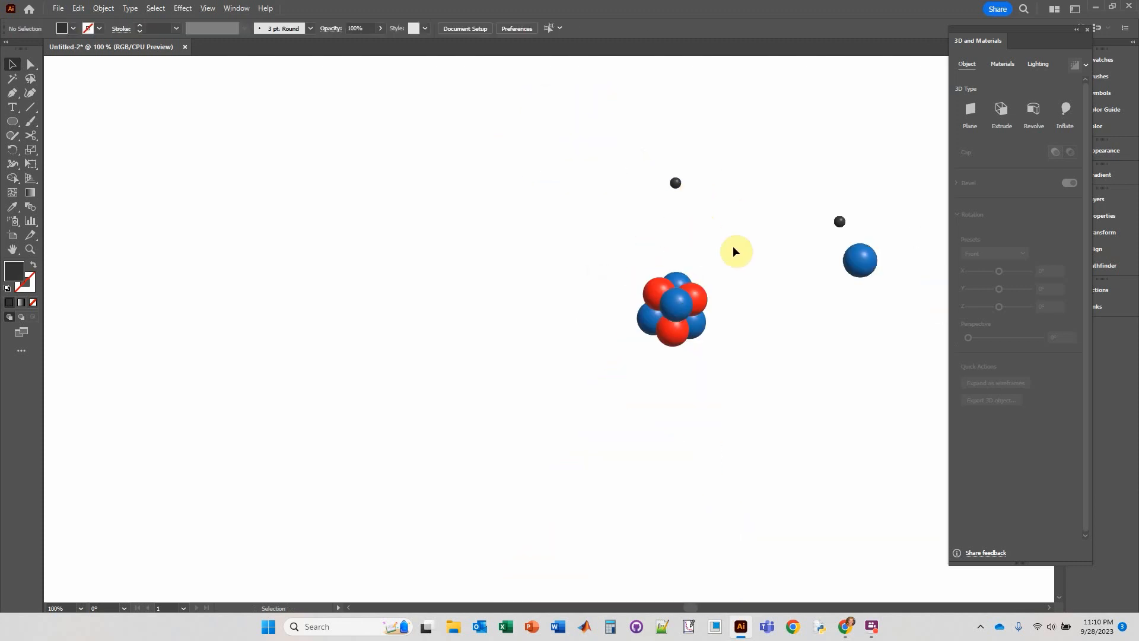
click(620, 162)
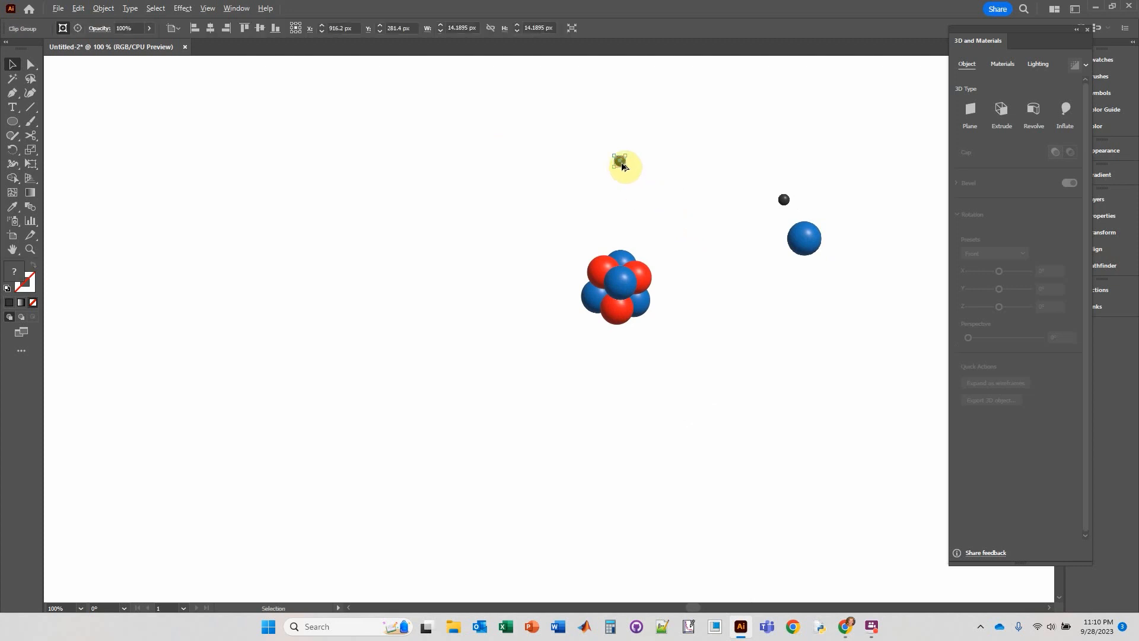
drag(622, 166, 620, 404)
alt+scroll(619, 403, up, 2)
scroll(633, 364, up, 3)
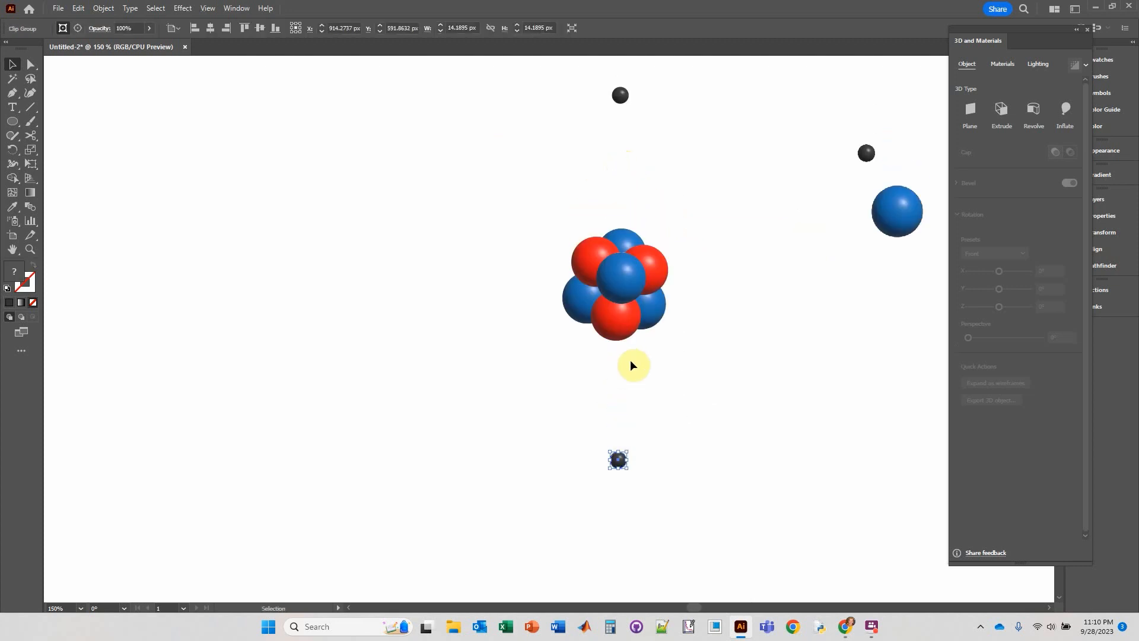
drag(623, 463, 750, 280)
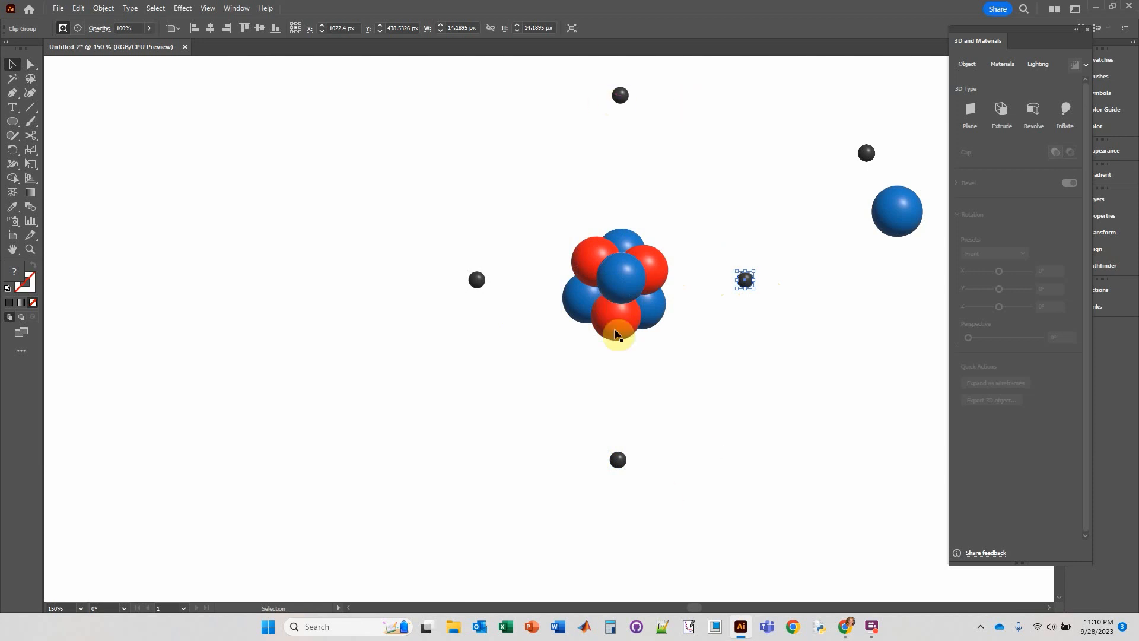
Align the nucleus vertically centred with the dark gray spheres to its left and right.
shift+click(583, 307)
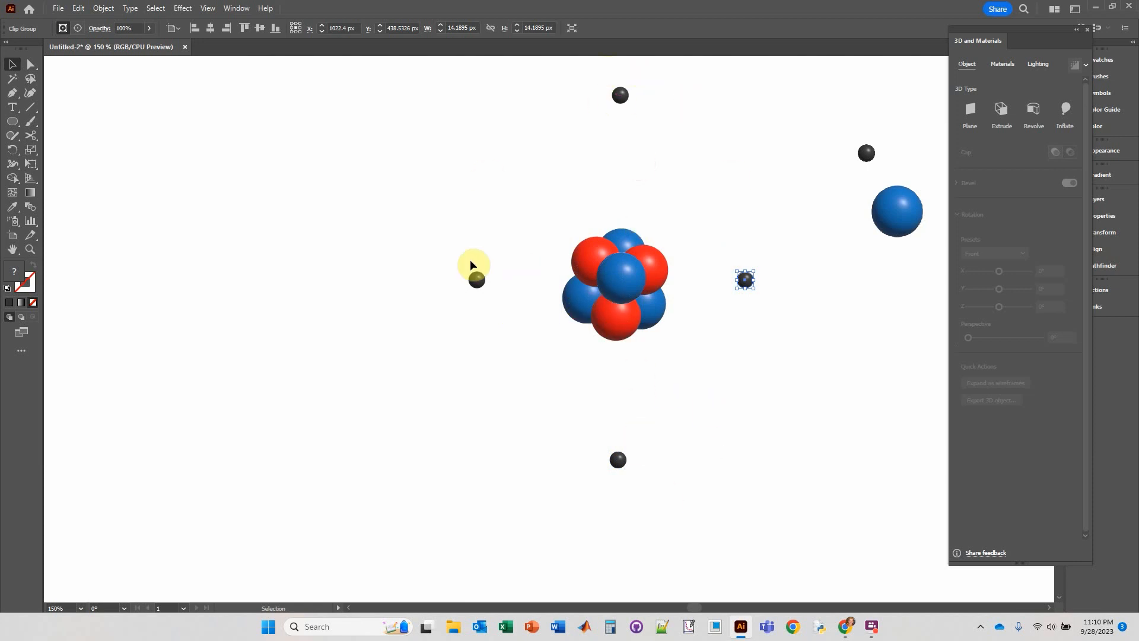
shift+click(476, 280)
click(281, 29)
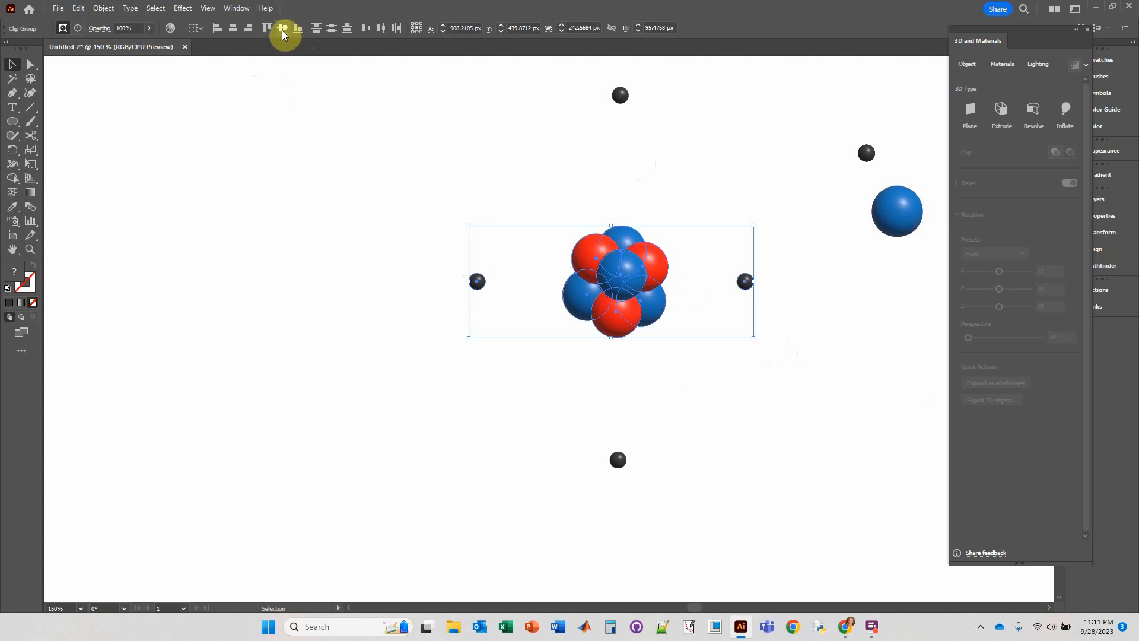
Align the nucleus horizontally centred with the dark gray spheres above and below it.
click(542, 152)
drag(550, 76, 672, 505)
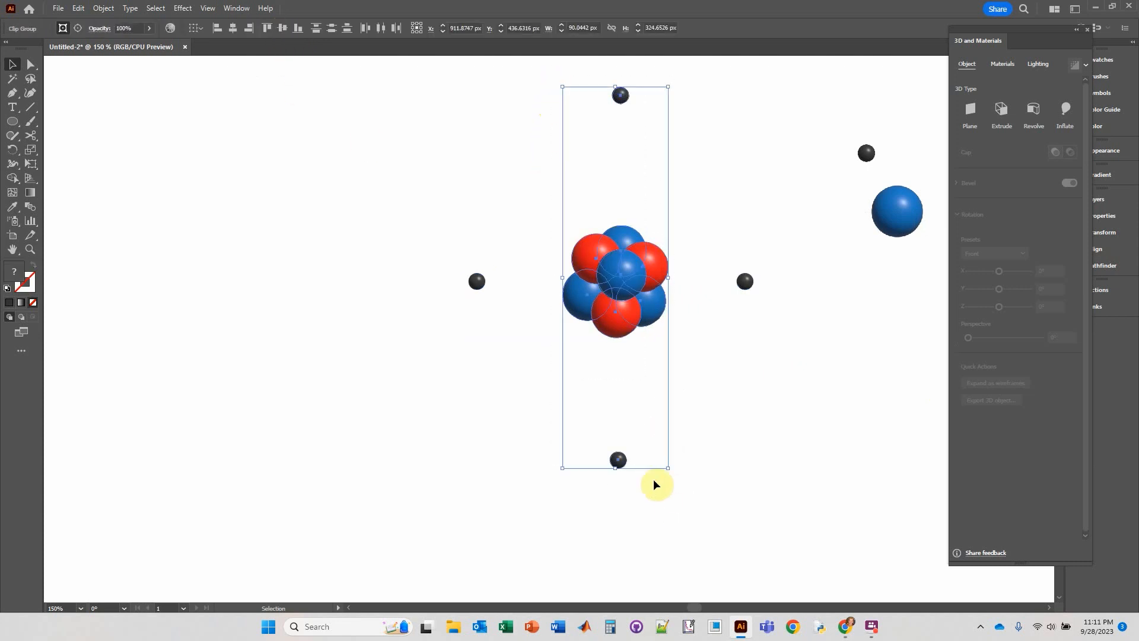
click(234, 30)
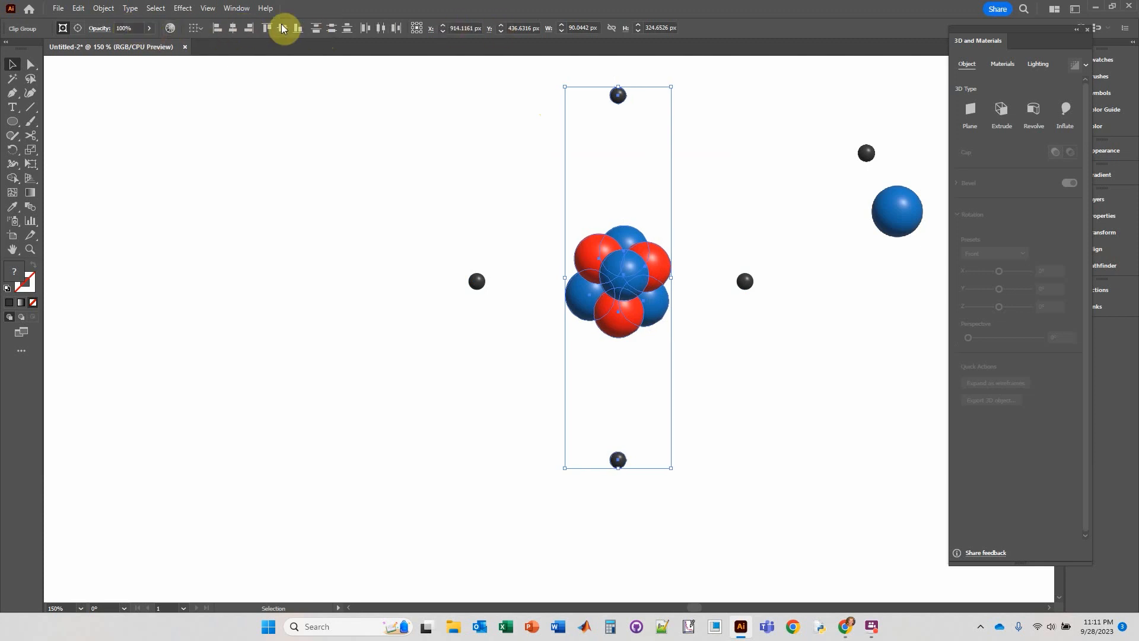
click(233, 9)
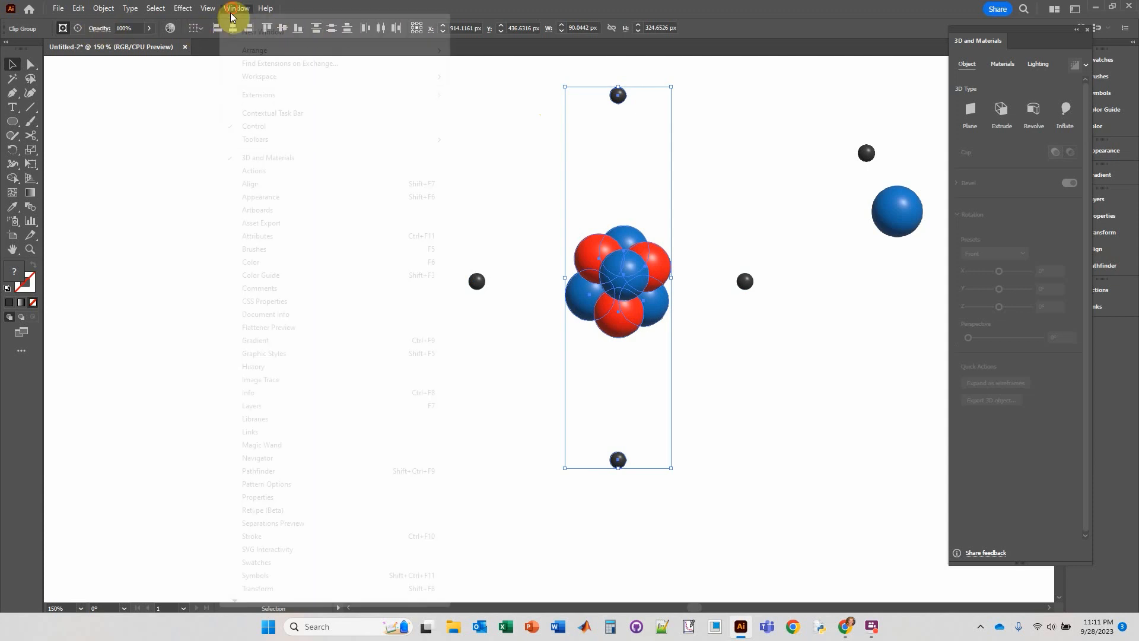
click(477, 16)
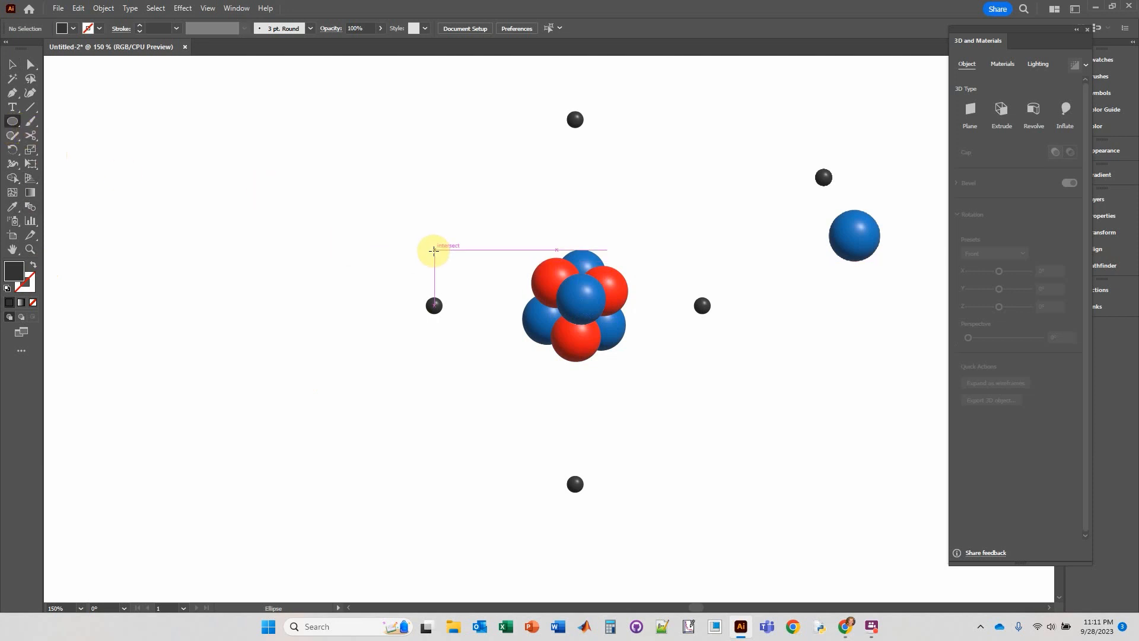
Draw an ellipse about 228 by 95 px spanning the left and right gray spheres, with no fill and a dark gray stroke.
drag(434, 249, 702, 360)
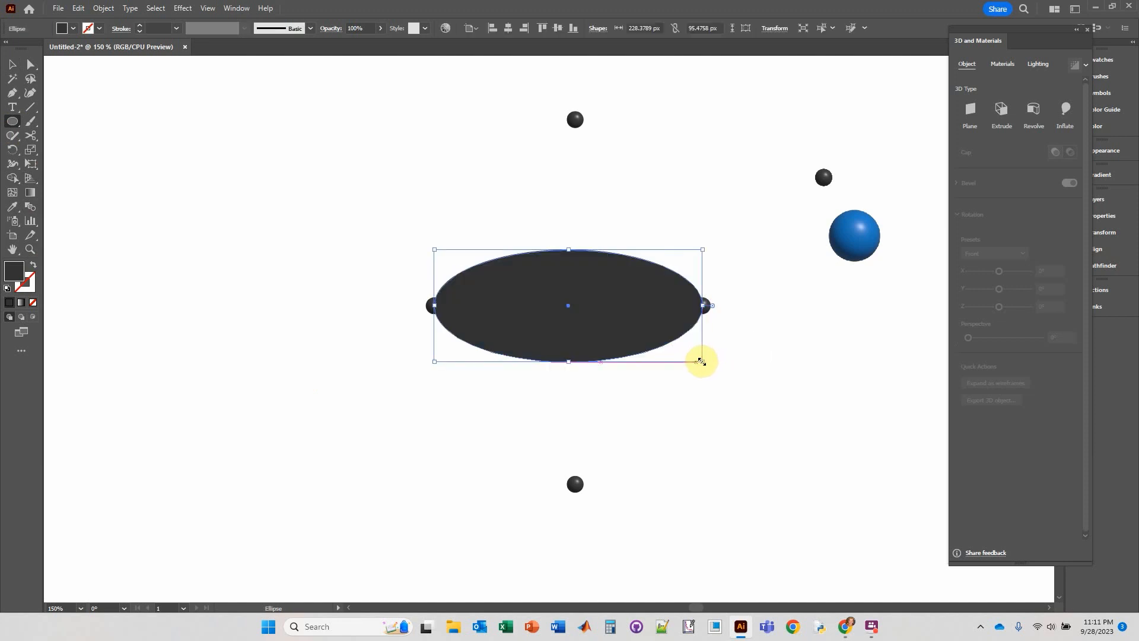
click(33, 265)
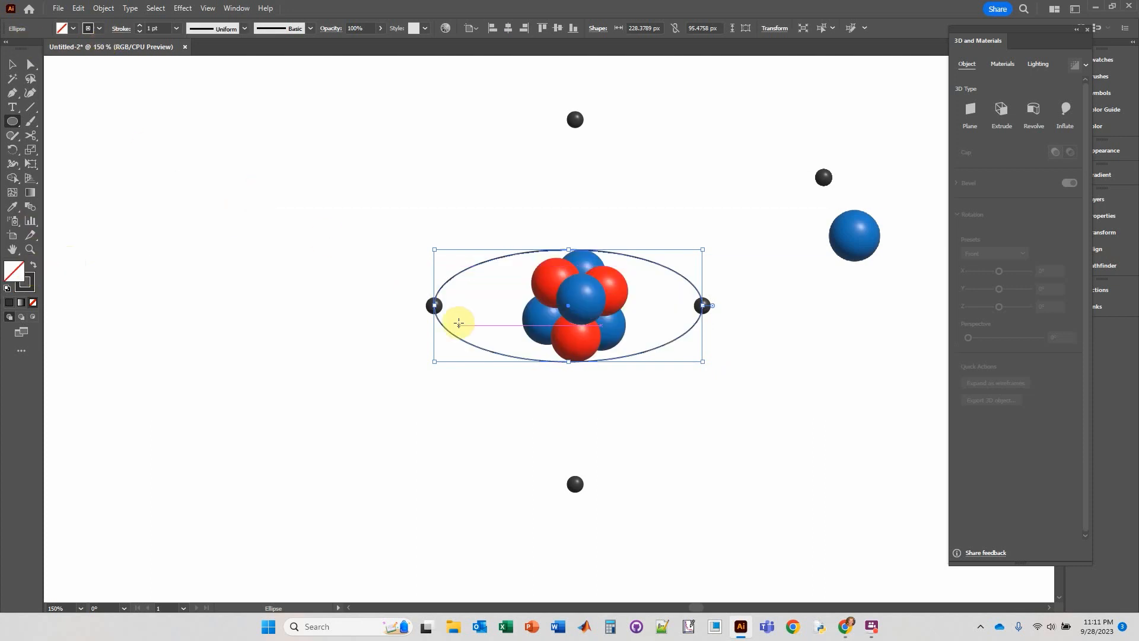
scroll(483, 322, up, 2)
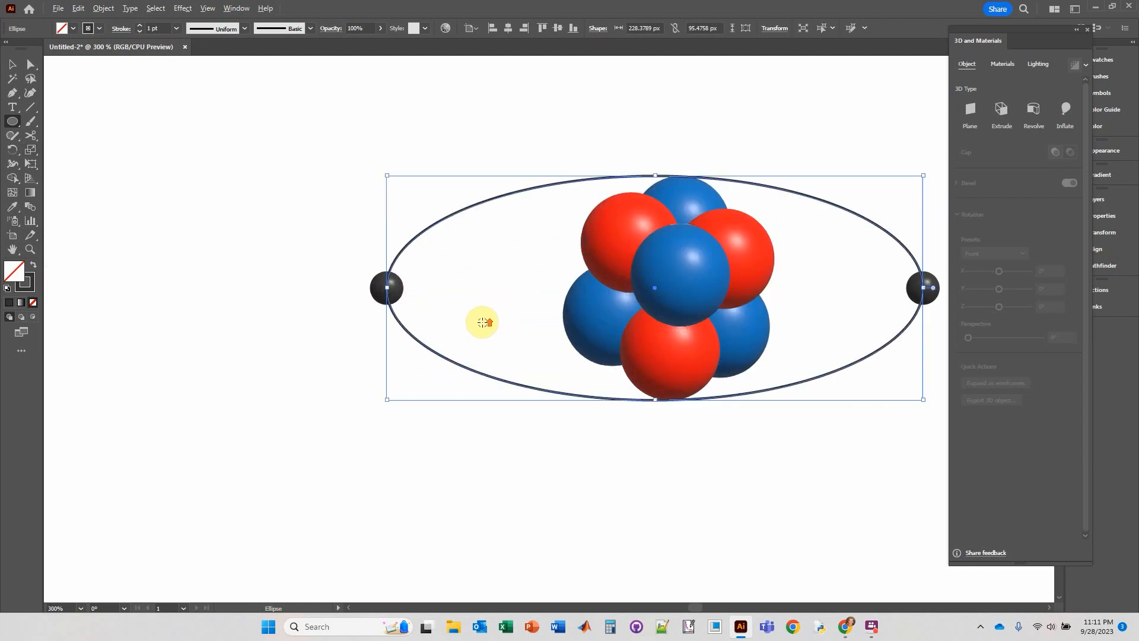
drag(624, 268, 520, 315)
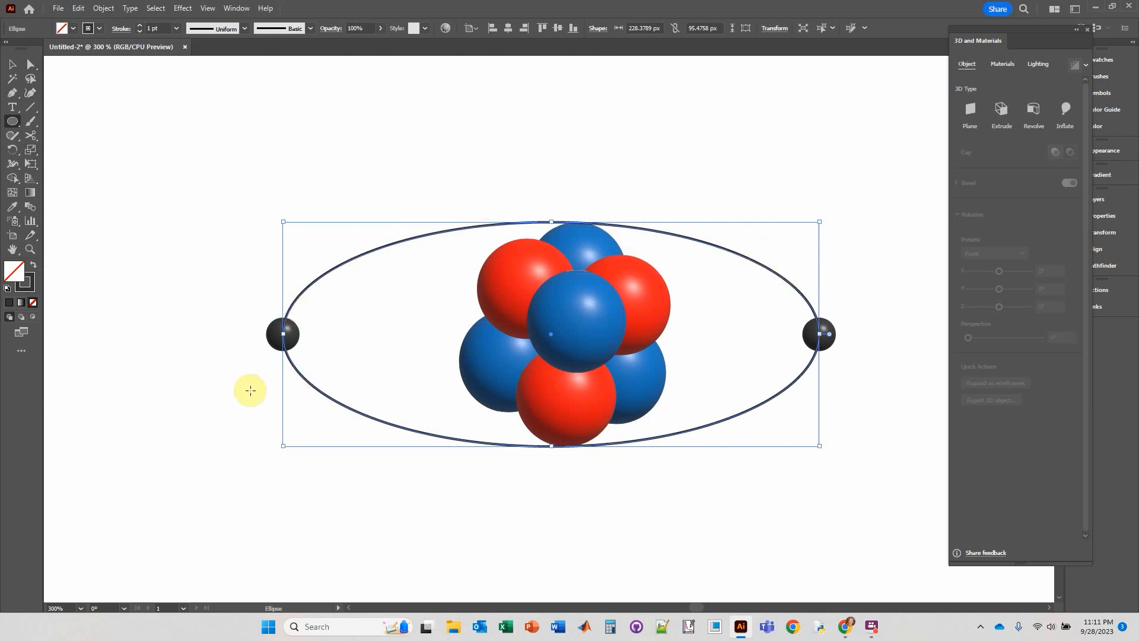
Cut the ellipse at the left and right gray spheres and delete its lower half.
click(29, 138)
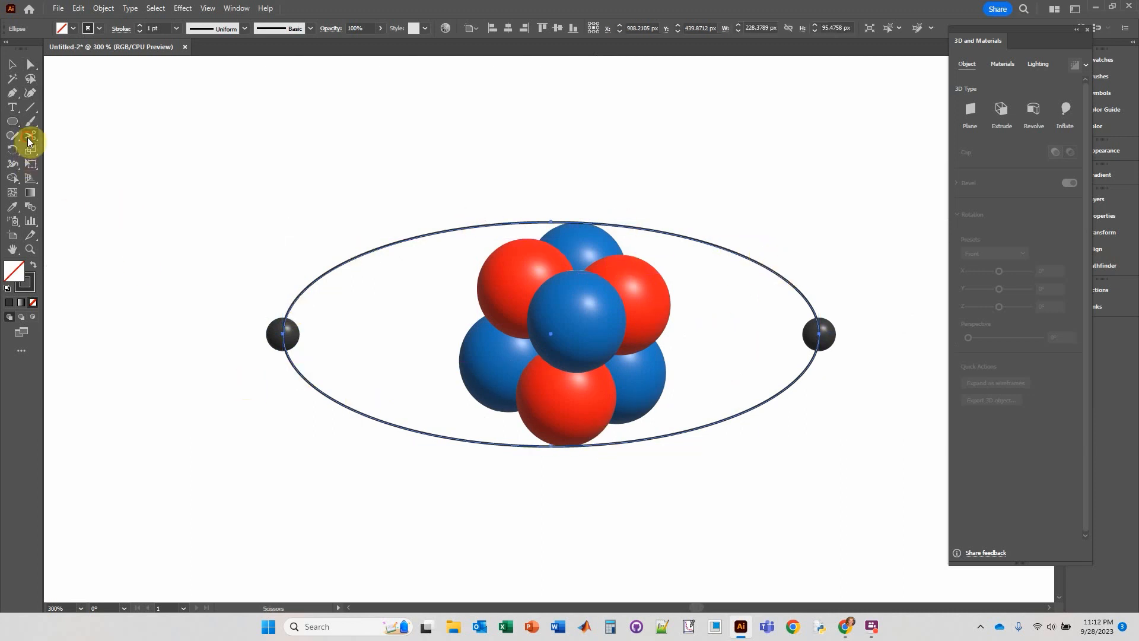
click(283, 333)
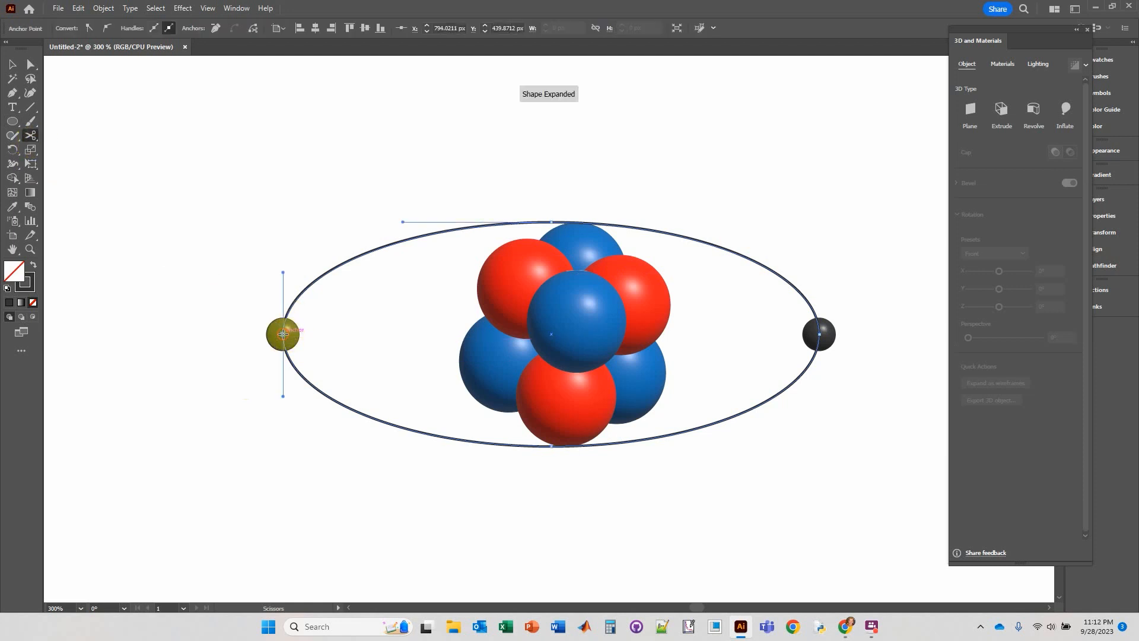
click(818, 335)
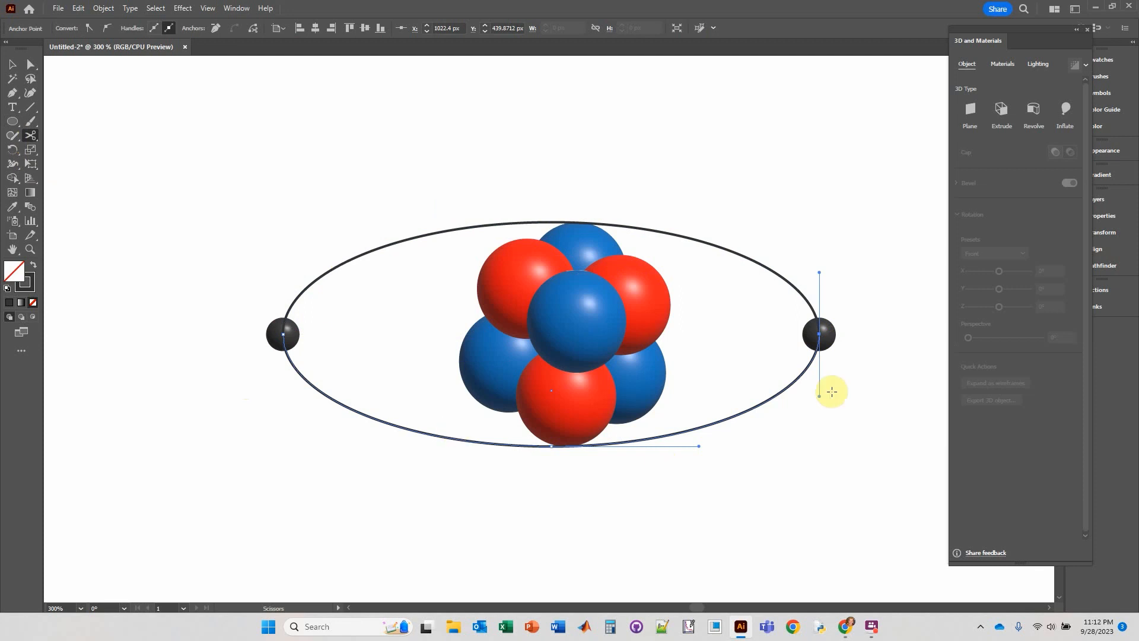
click(13, 64)
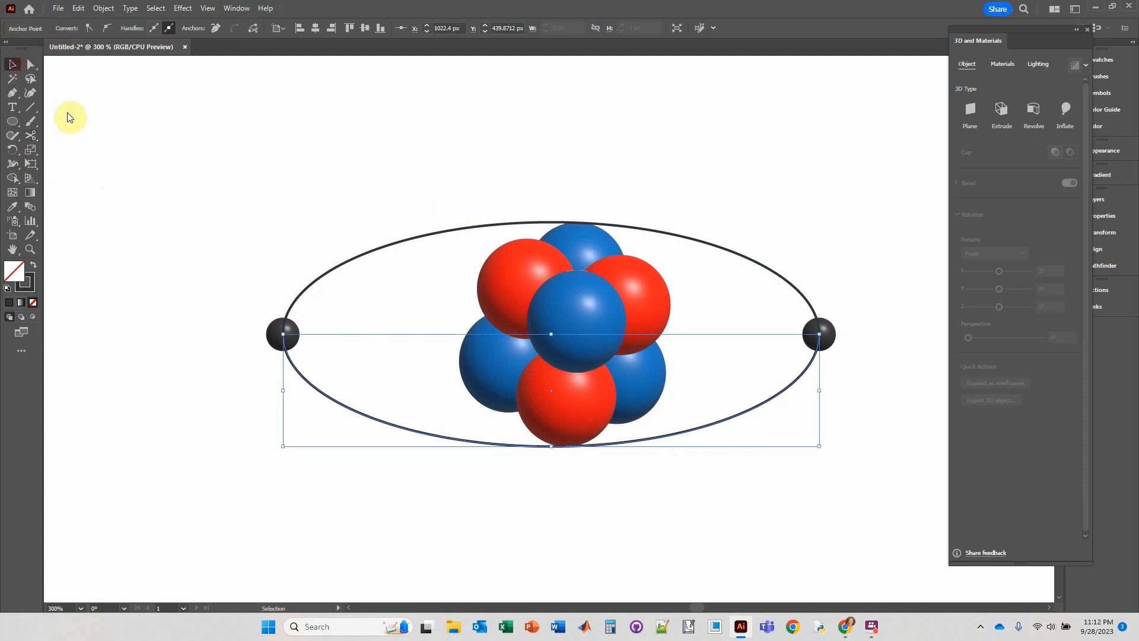
click(343, 264)
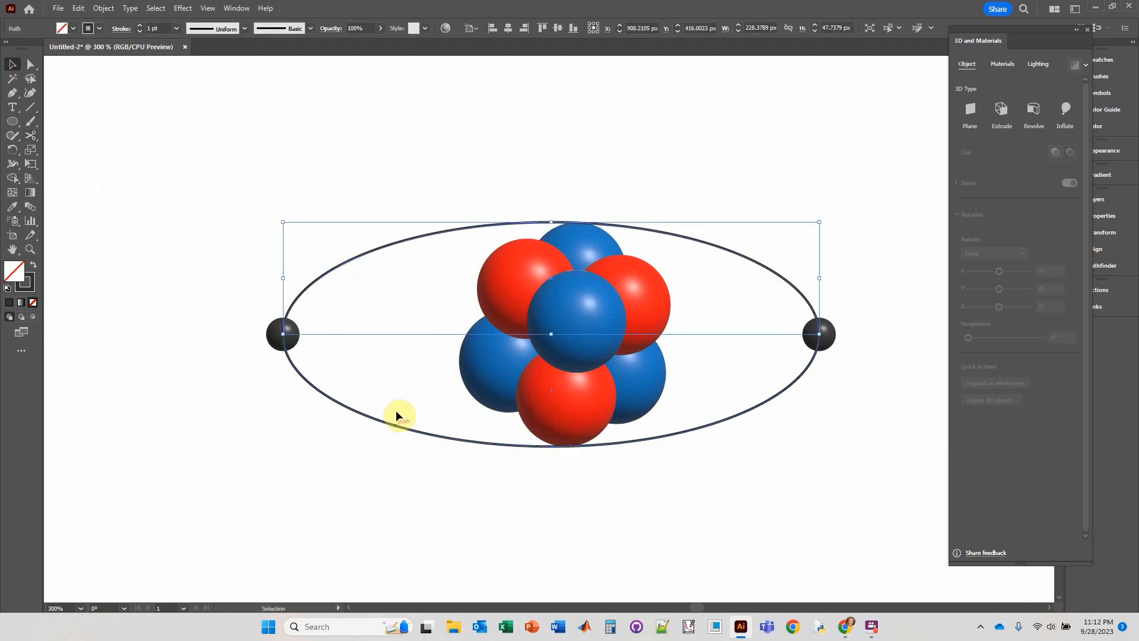
click(409, 432)
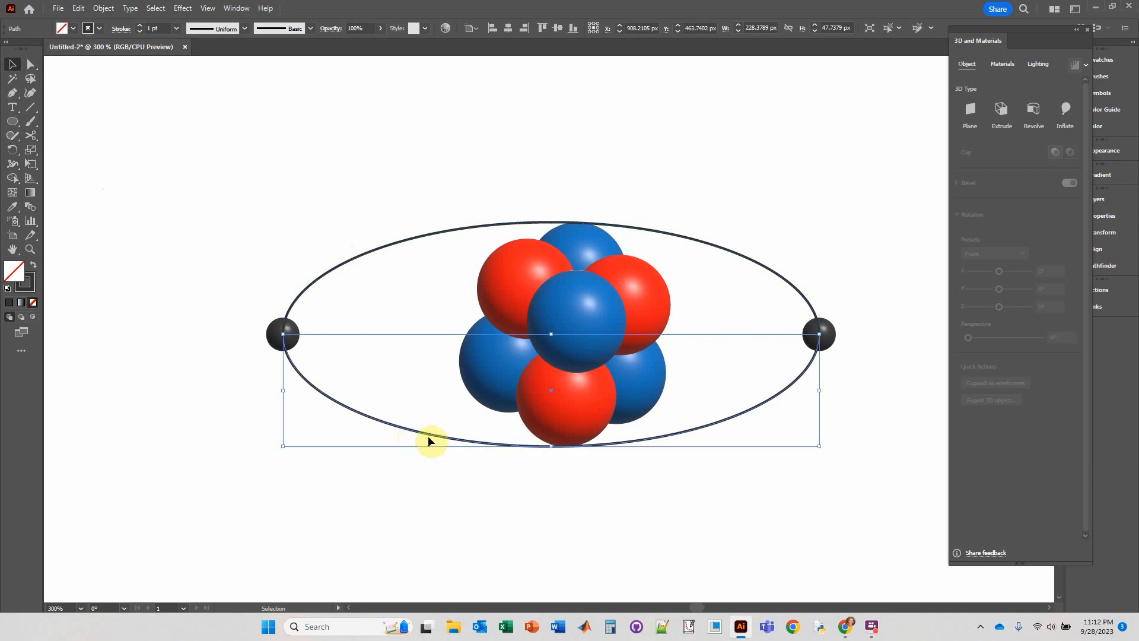
key(Delete)
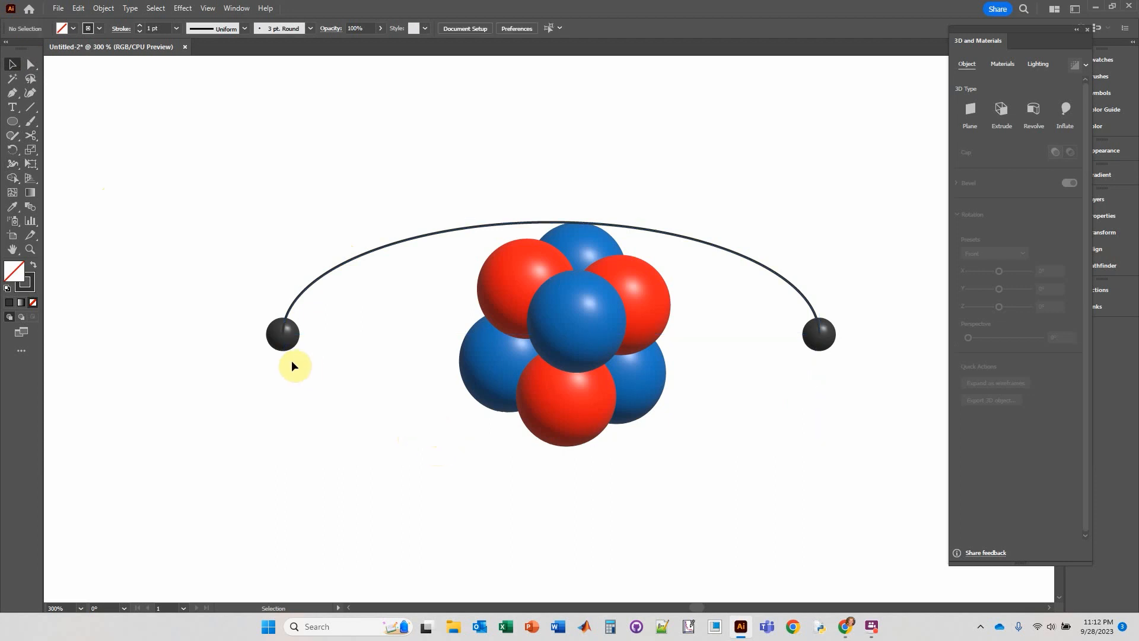
Widen the arc's stroke at the left gray sphere to about 8.06 pt with the Width tool so it tapers toward the right.
click(302, 293)
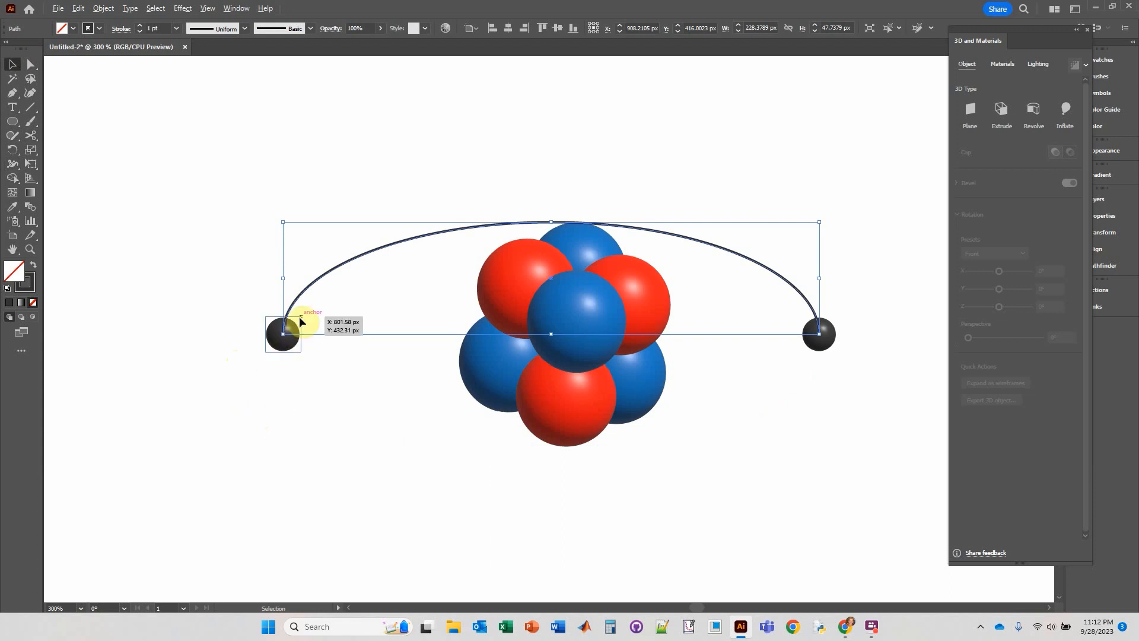
scroll(300, 321, up, 1)
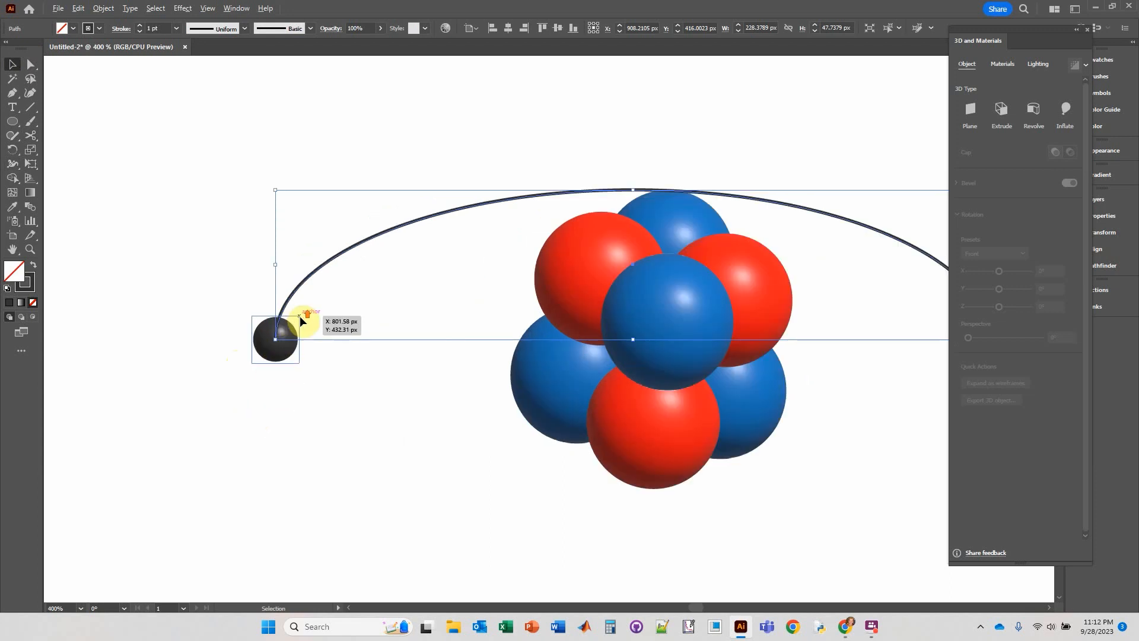
click(1090, 30)
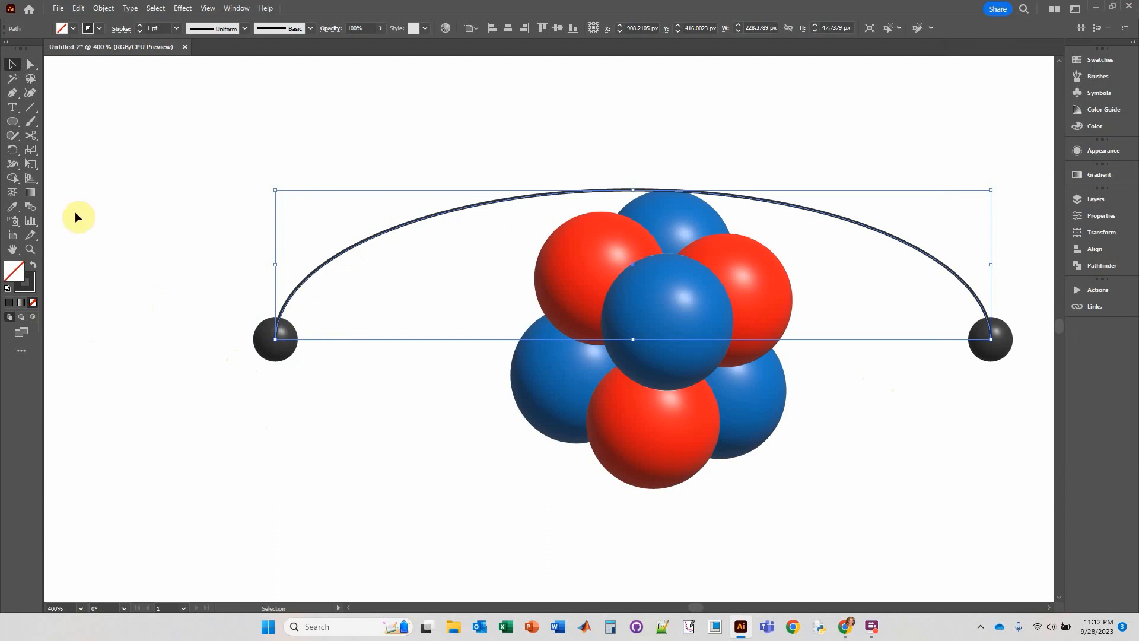
click(12, 167)
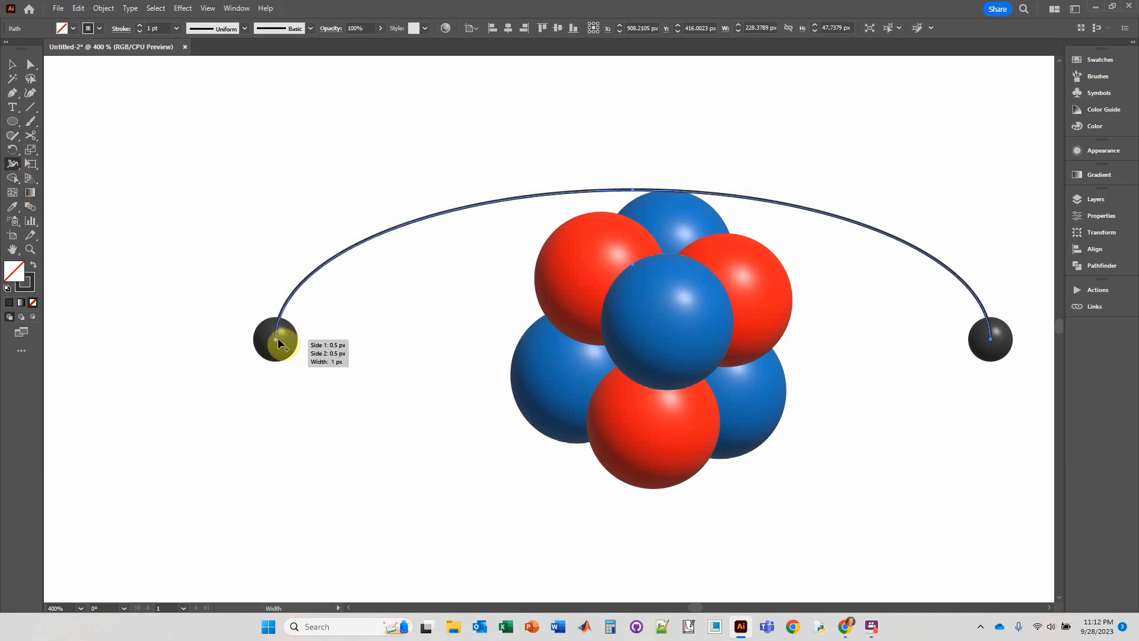
drag(275, 337, 263, 336)
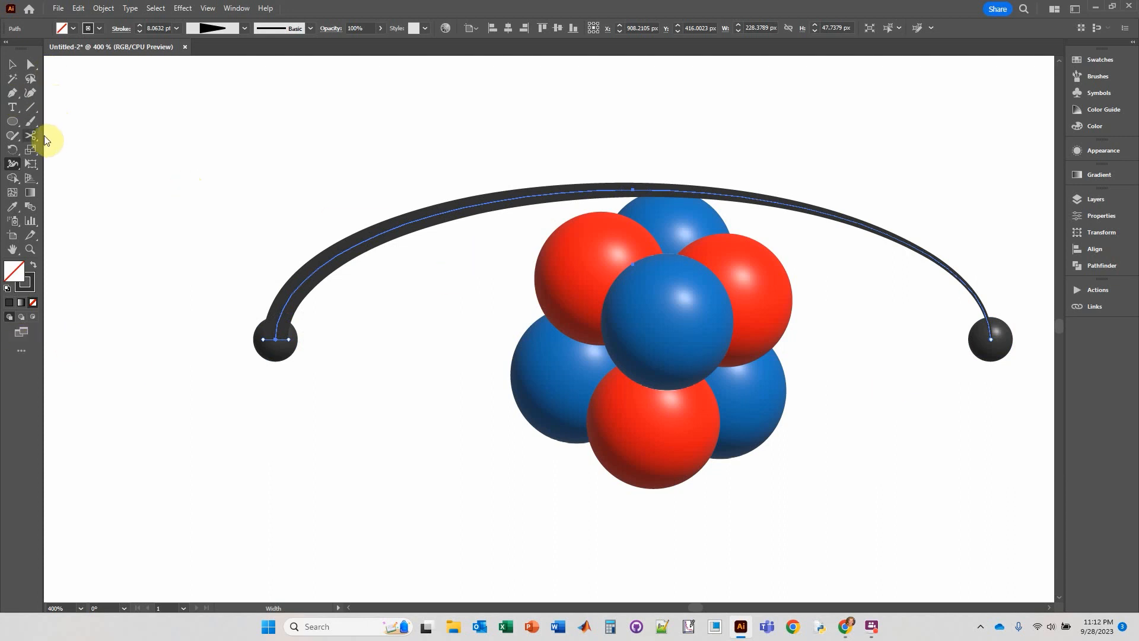
Cut off the arc's right end beyond the nucleus and narrow the remaining tip to a sharp point with the Width tool.
click(879, 232)
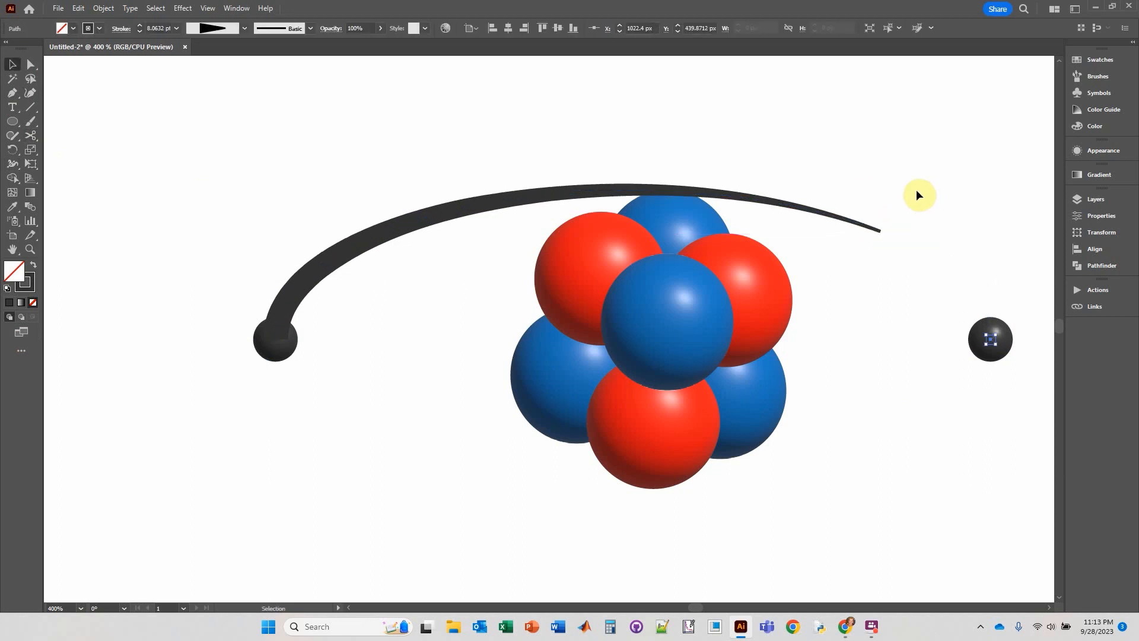
click(884, 231)
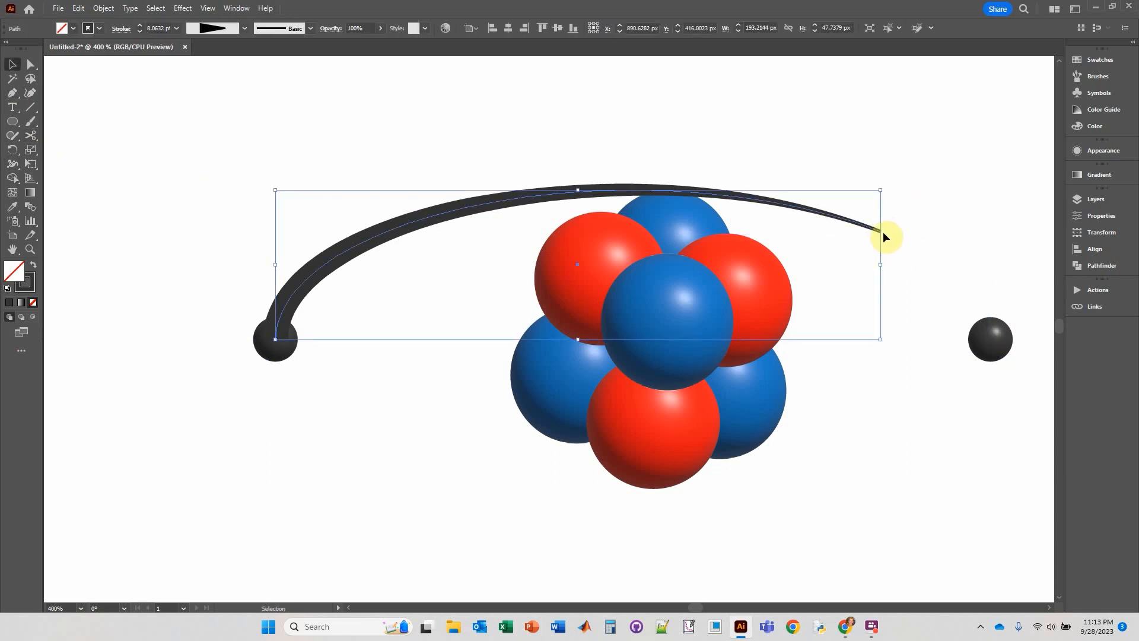
scroll(883, 232, up, 5)
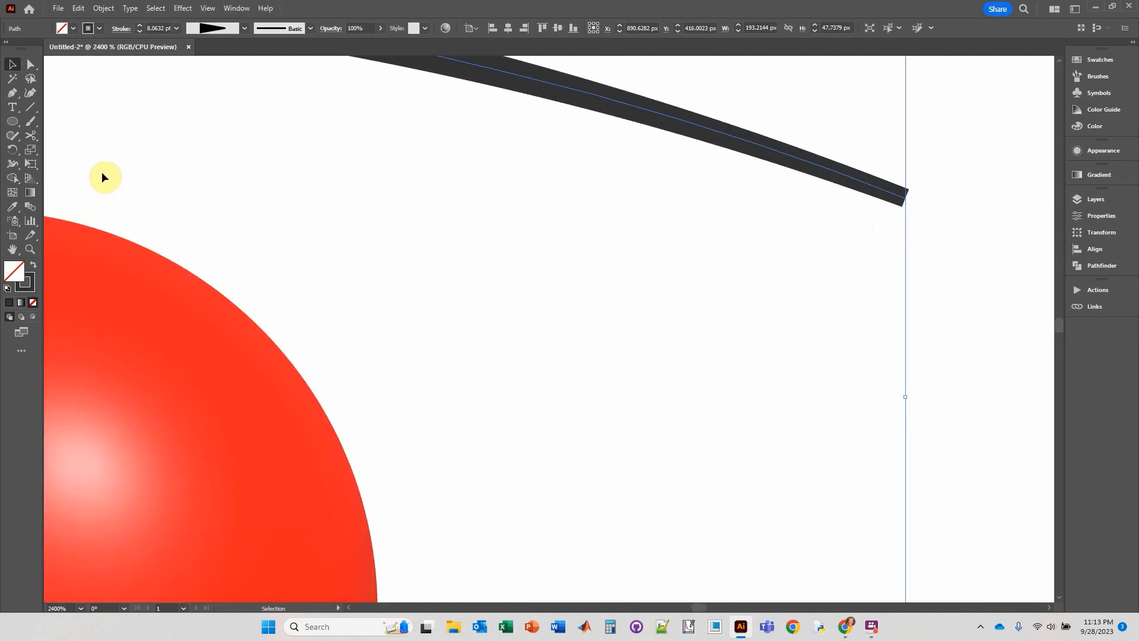
click(13, 164)
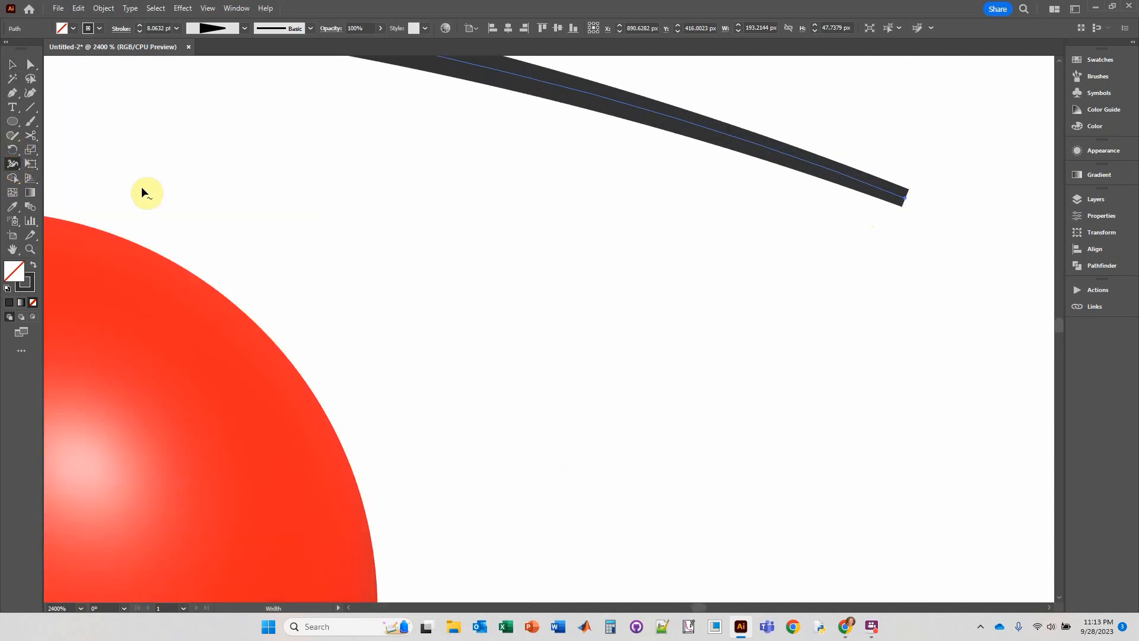
drag(909, 189, 908, 201)
click(12, 64)
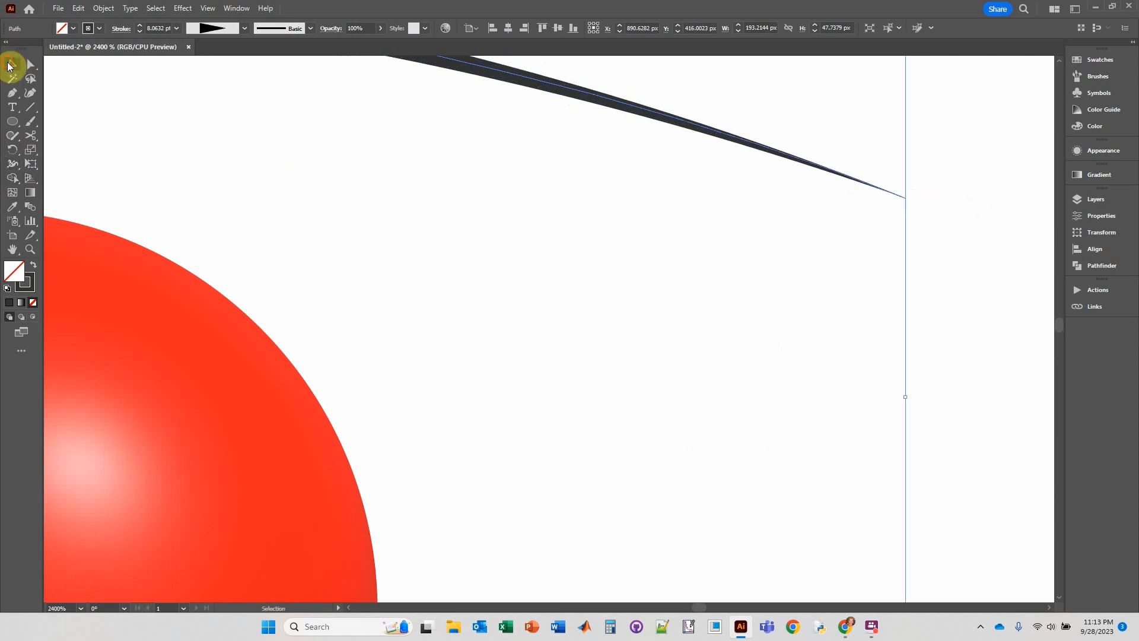
click(592, 199)
scroll(573, 205, down, 5)
scroll(574, 207, down, 3)
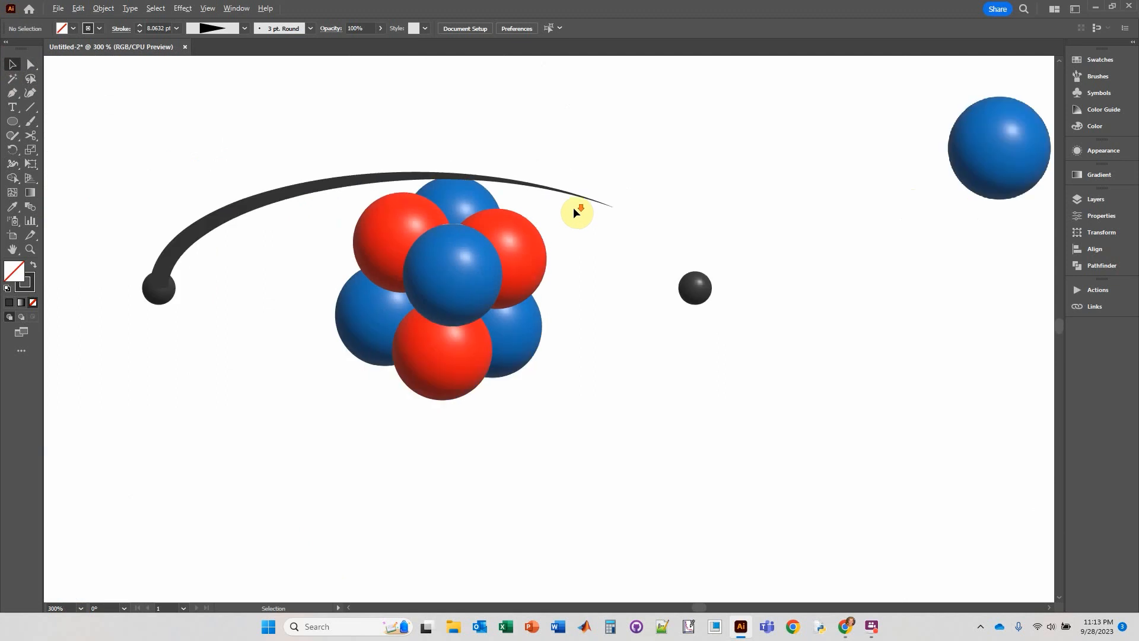
Send the tapered arc to the back, behind the spheres.
drag(380, 348, 522, 381)
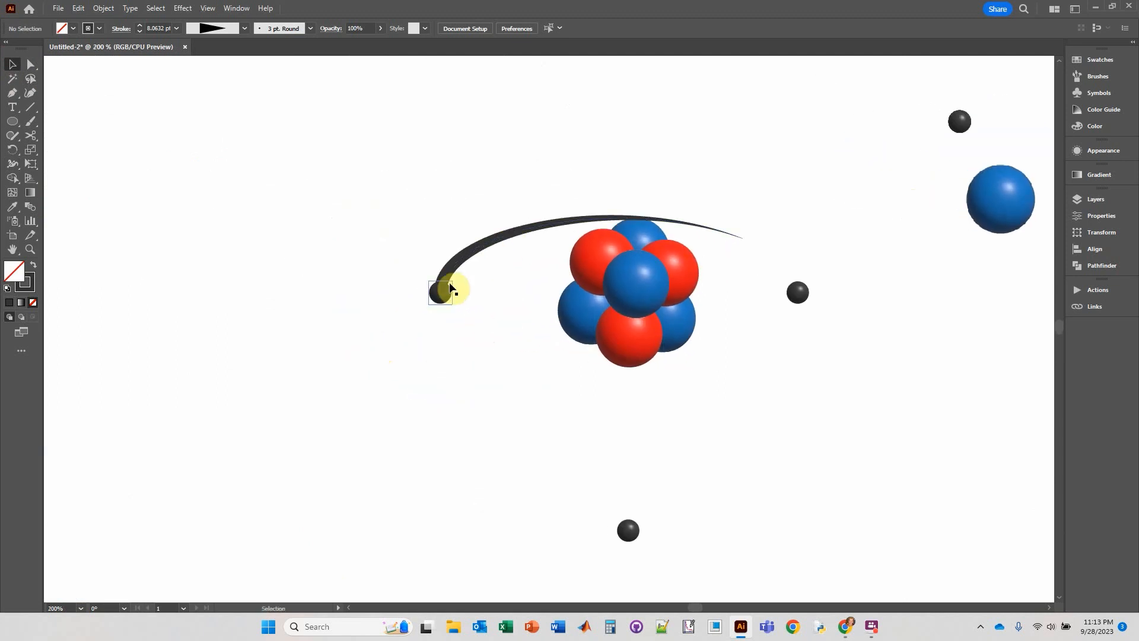
click(452, 272)
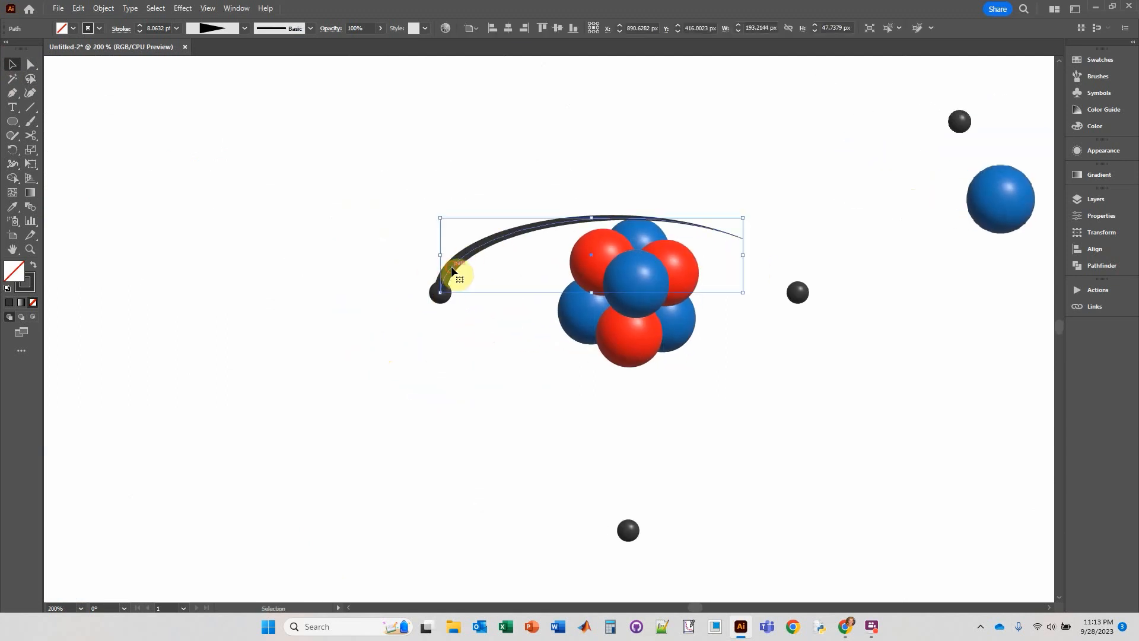
right_click(452, 272)
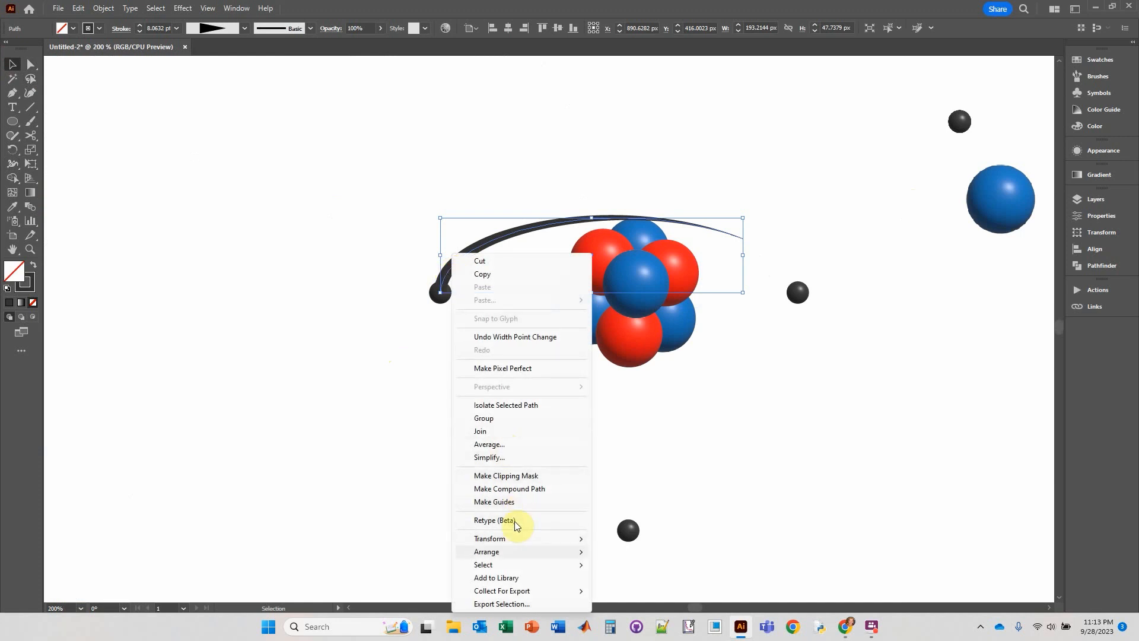
mouse_move(508, 551)
click(649, 590)
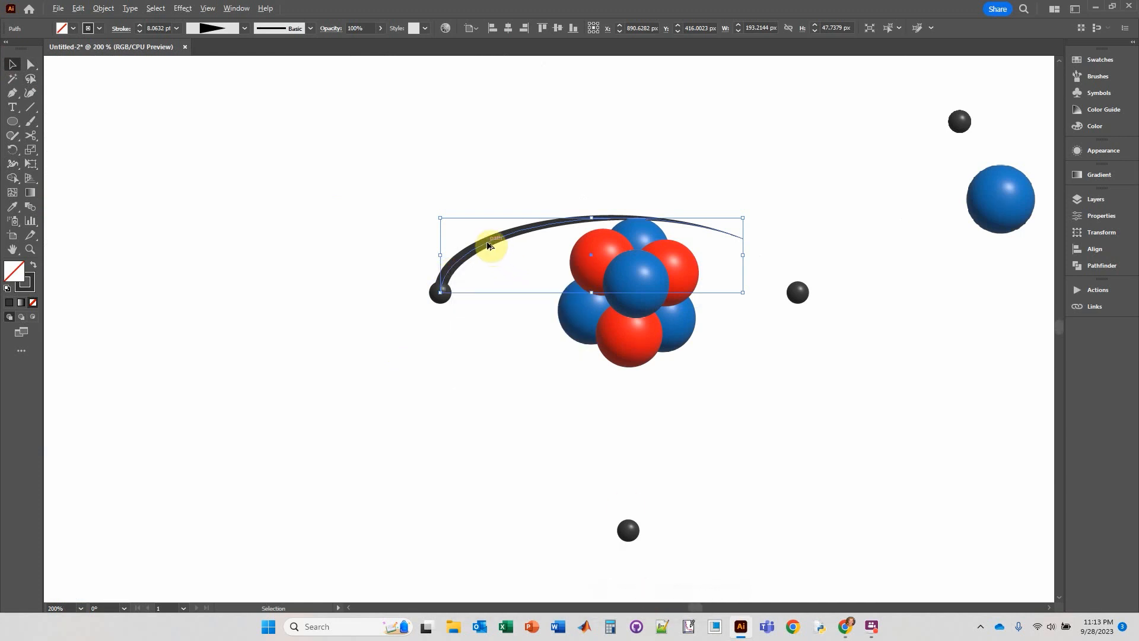
Duplicate the tapered arc, rotate the copy 180°, and place it below the nucleus with its thick end at the right gray sphere.
drag(488, 245, 550, 346)
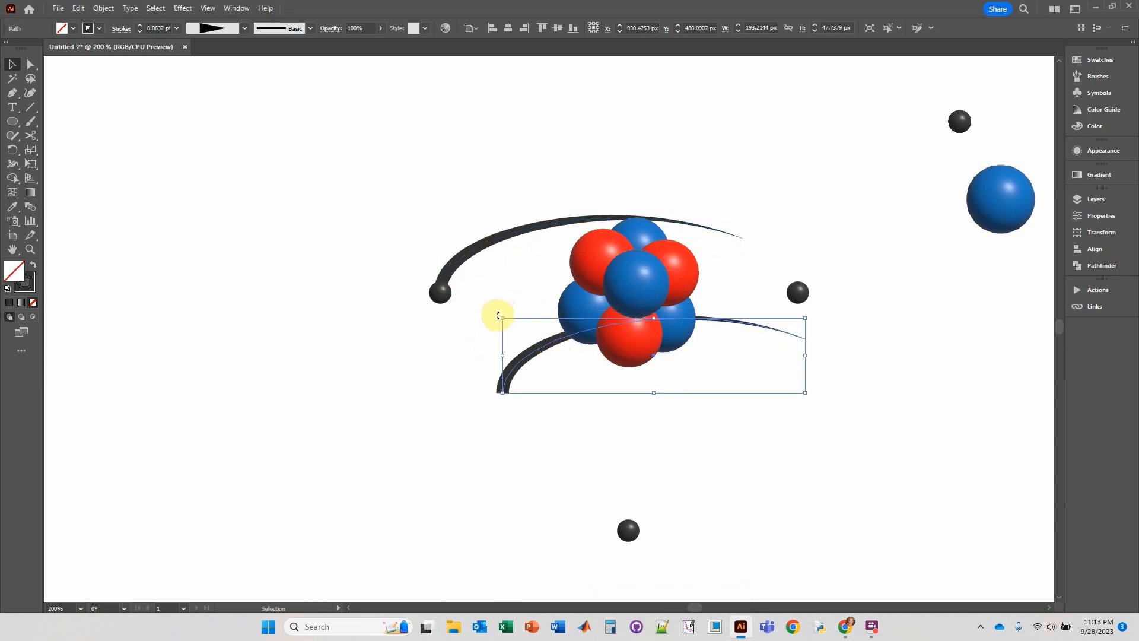
drag(497, 314, 878, 360)
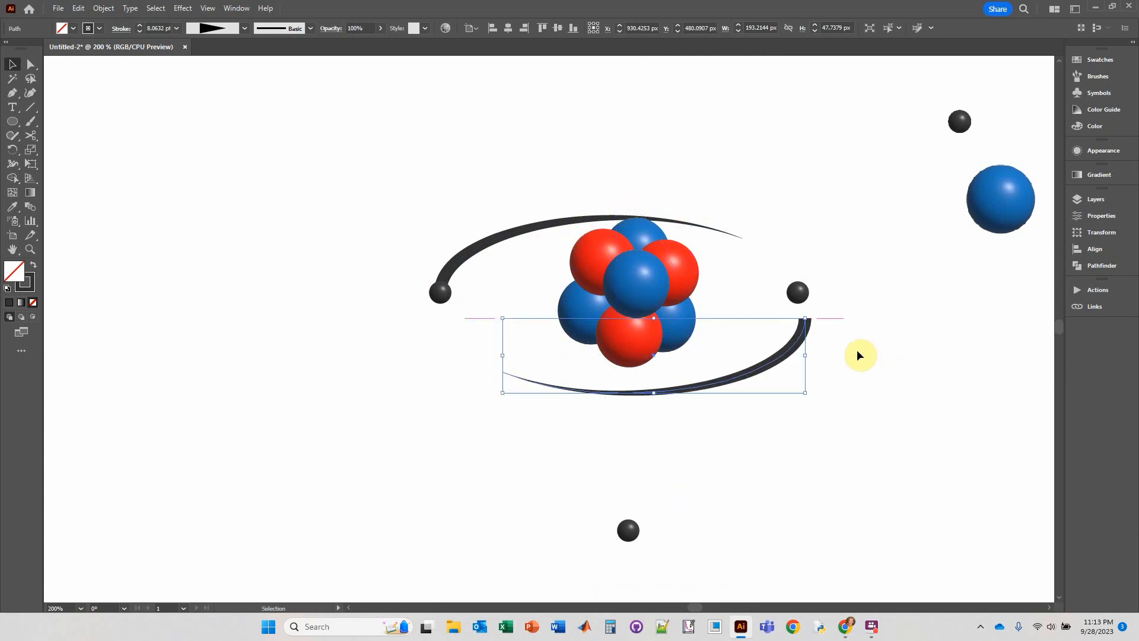
drag(784, 362, 775, 325)
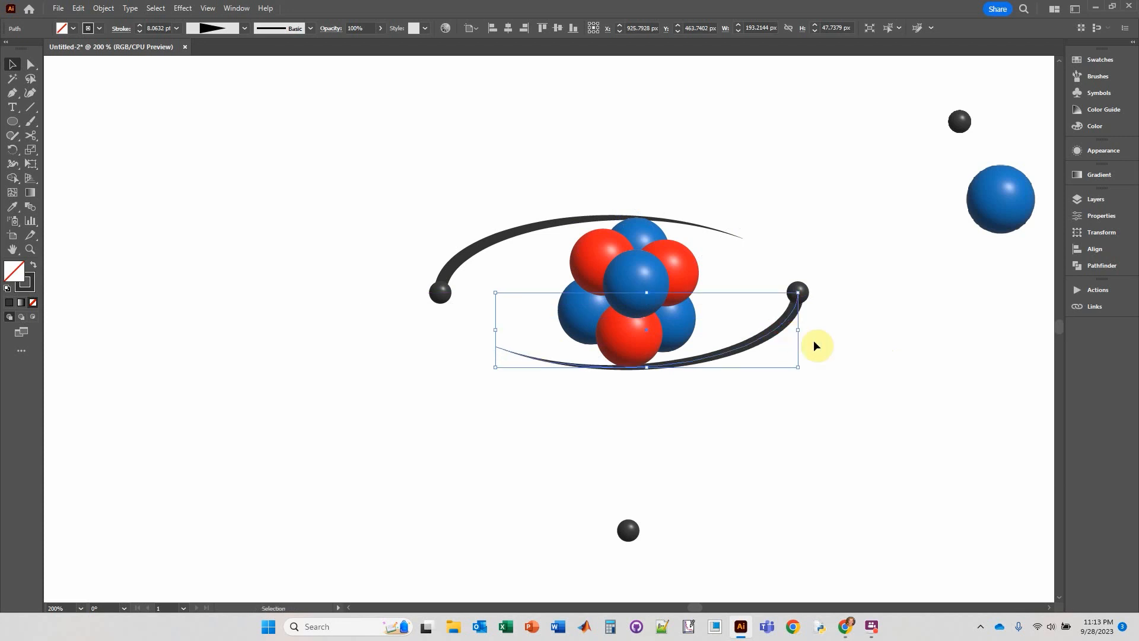
right_click(771, 336)
click(813, 200)
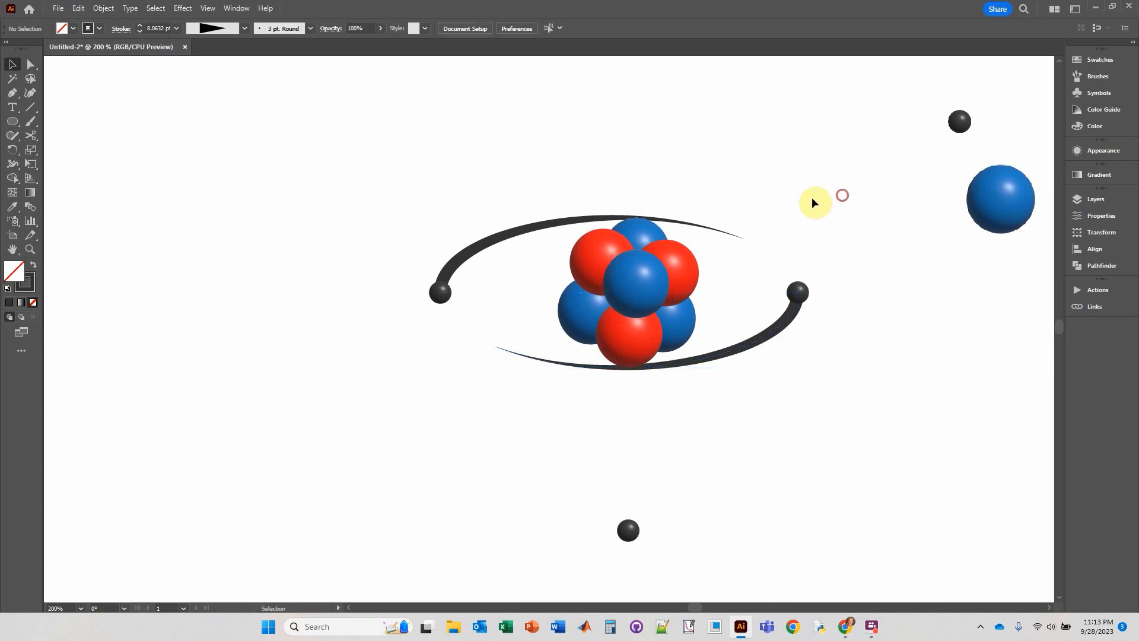
Bring the right gray sphere and the tapered arc below the nucleus to the front.
drag(791, 278, 819, 384)
right_click(781, 325)
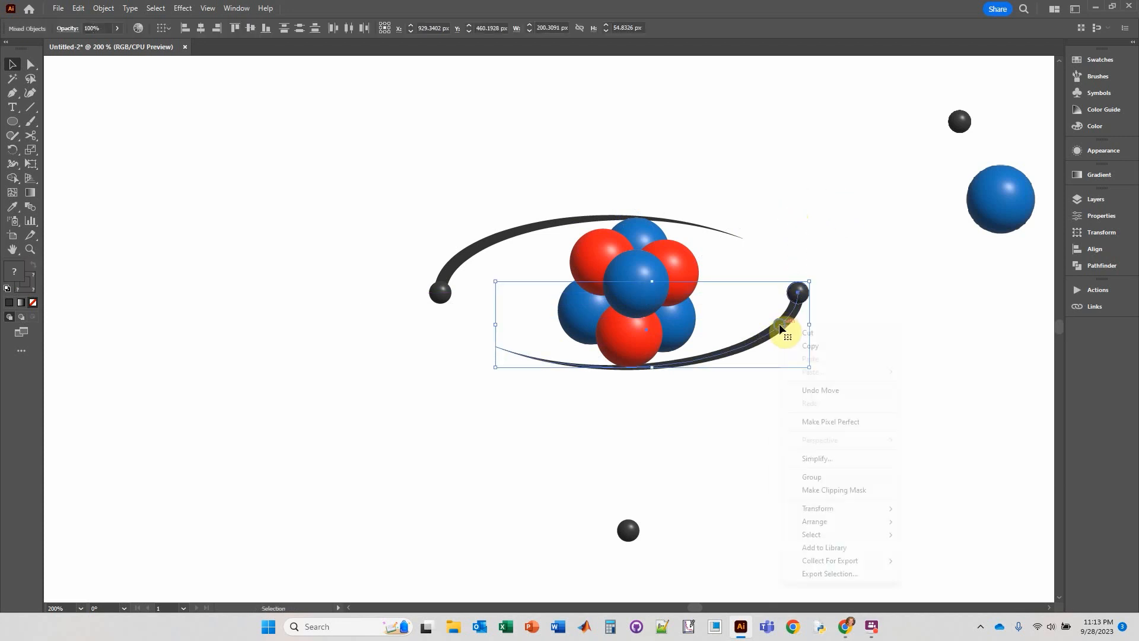
mouse_move(825, 526)
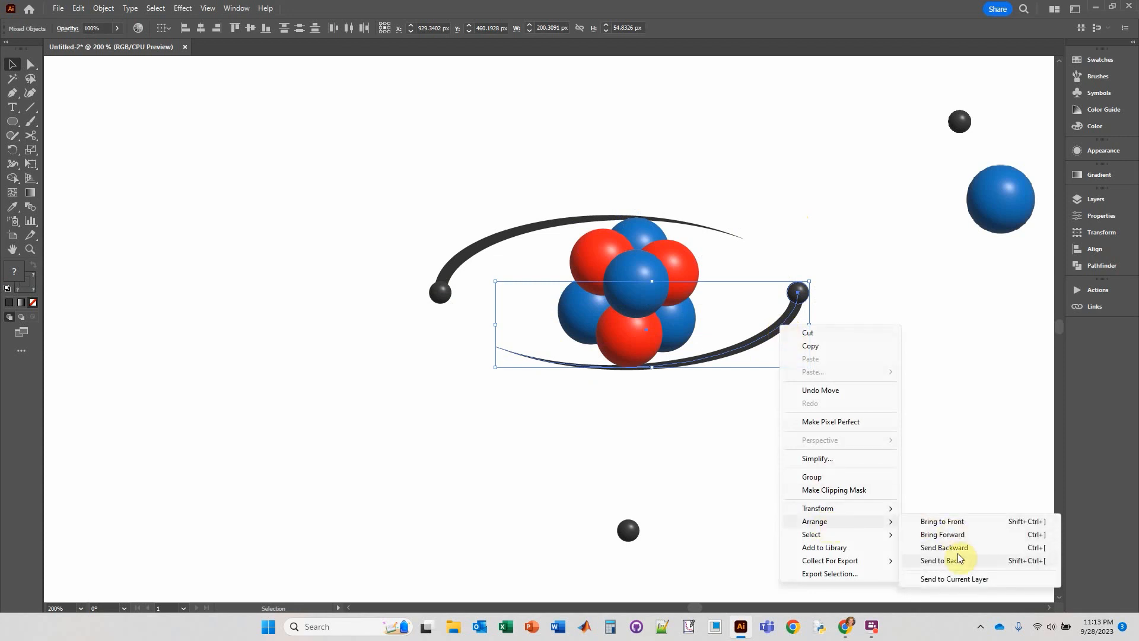
click(959, 524)
click(738, 504)
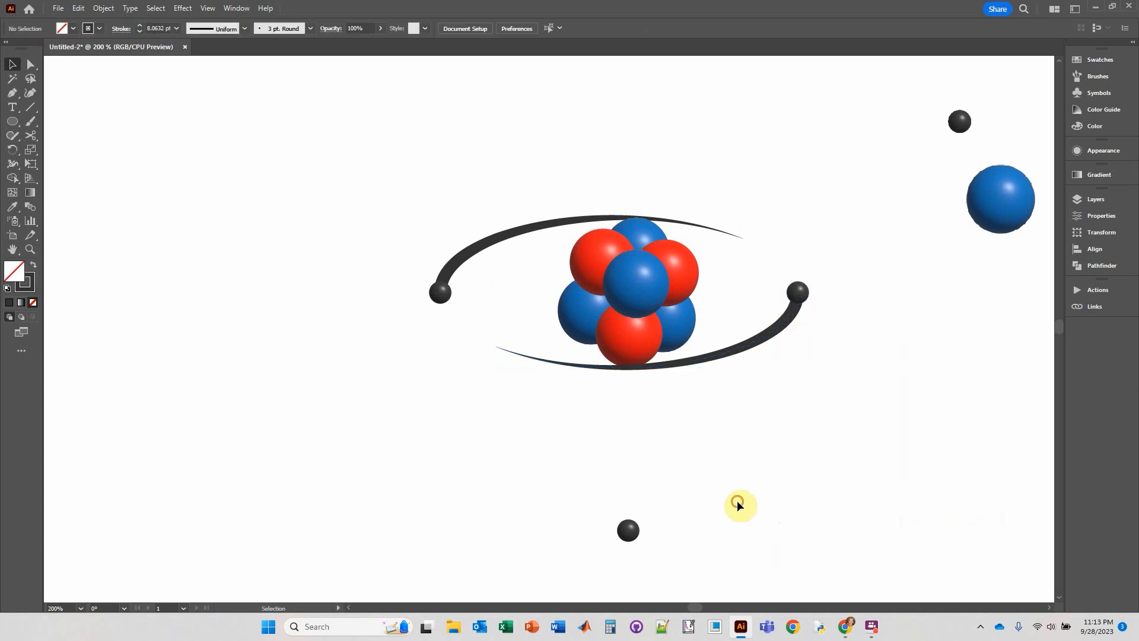
Duplicate both tapered arcs, rotate the copies 90°, and place their thick ends at the gray spheres above and below the nucleus.
scroll(689, 388, down, 1)
scroll(706, 422, up, 2)
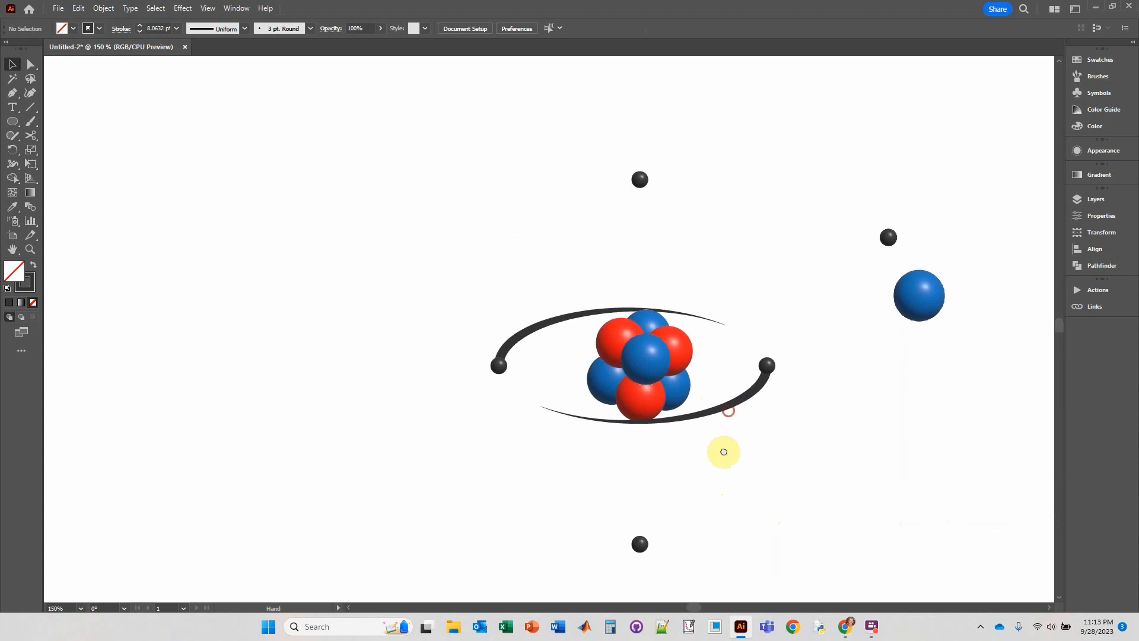
drag(530, 279, 571, 445)
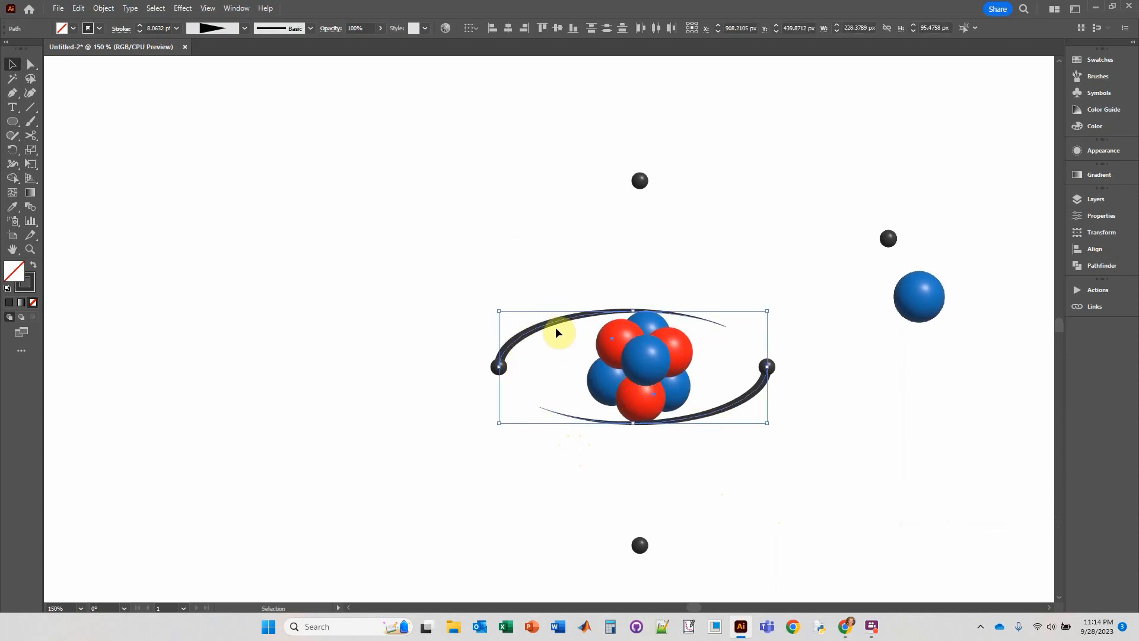
drag(551, 327, 647, 150)
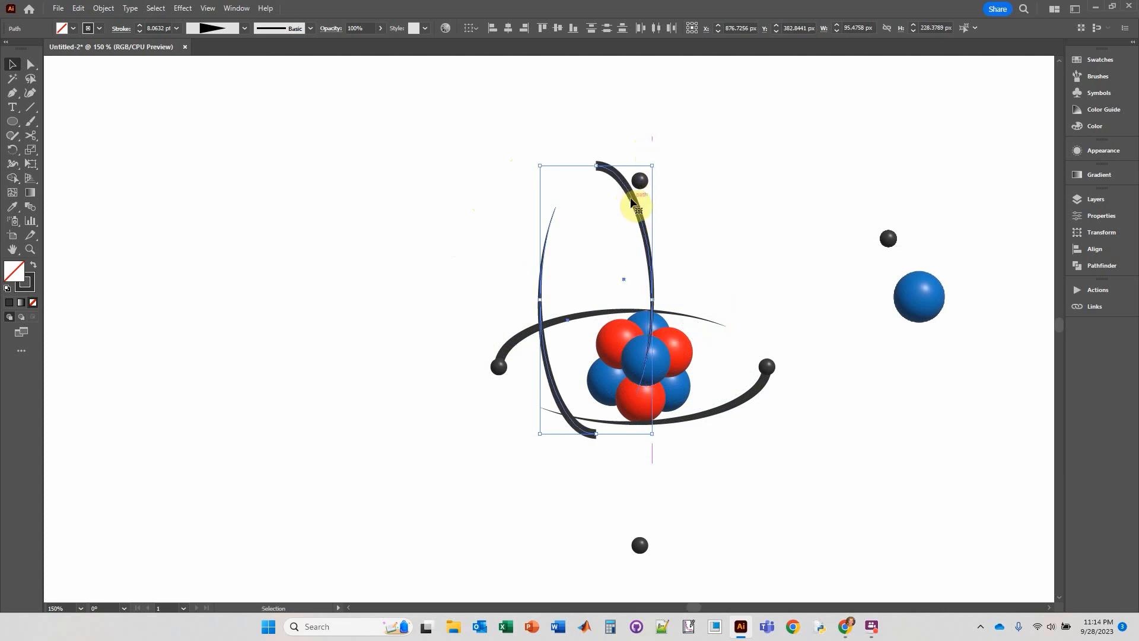
drag(632, 202, 675, 215)
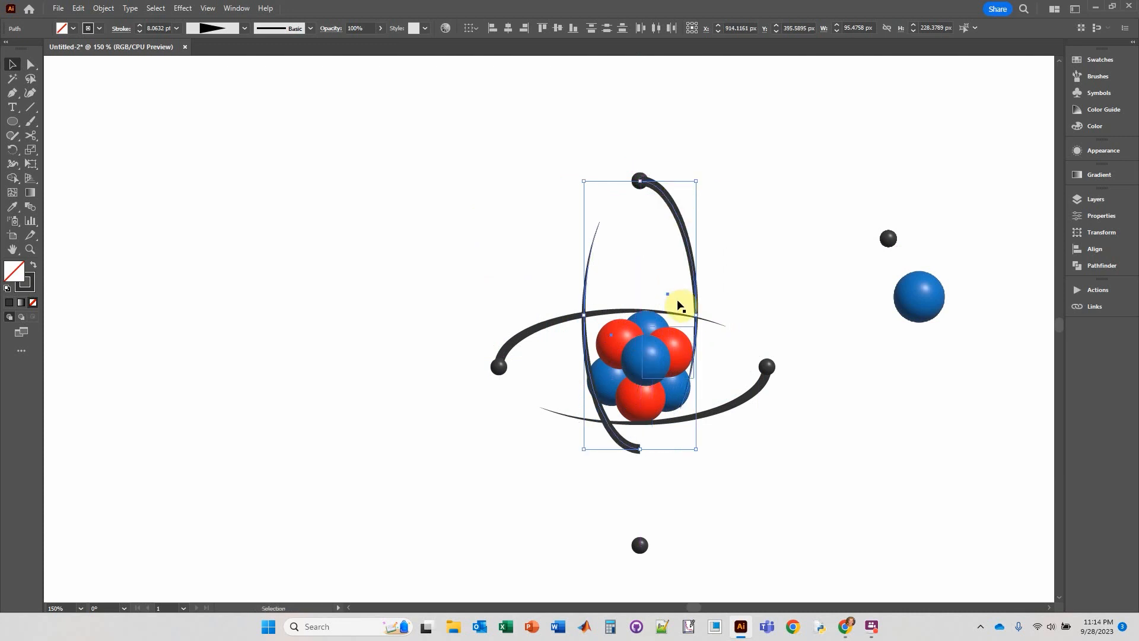
drag(641, 449, 639, 543)
click(785, 498)
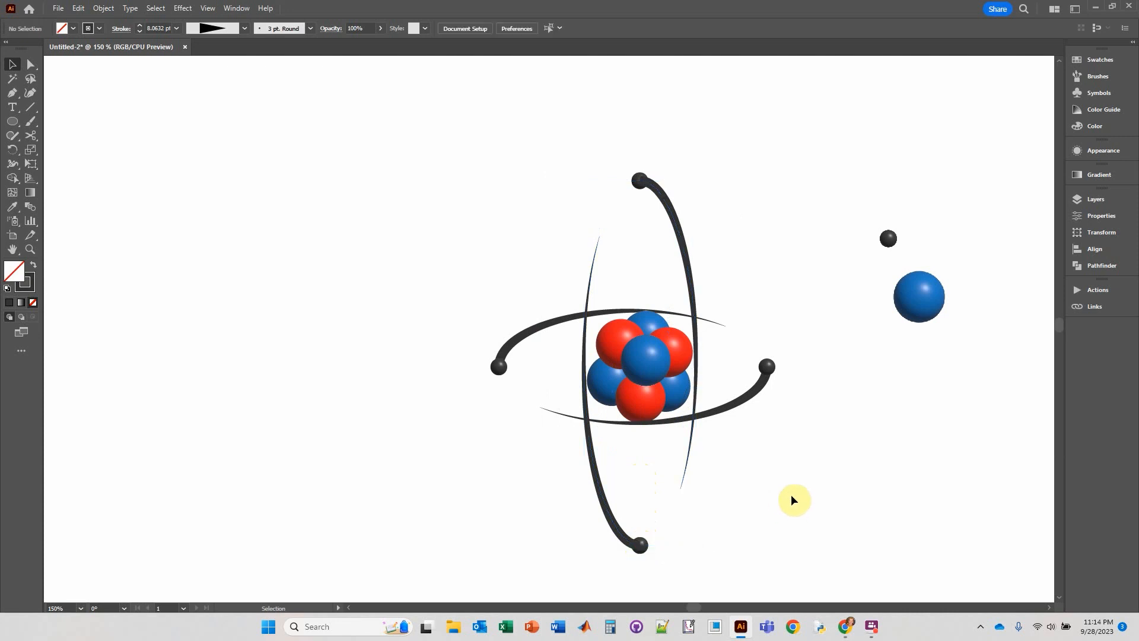
Duplicate the whole atom and place the copy to the right of the spare blue and gray spheres.
scroll(791, 499, down, 2)
drag(809, 493, 590, 410)
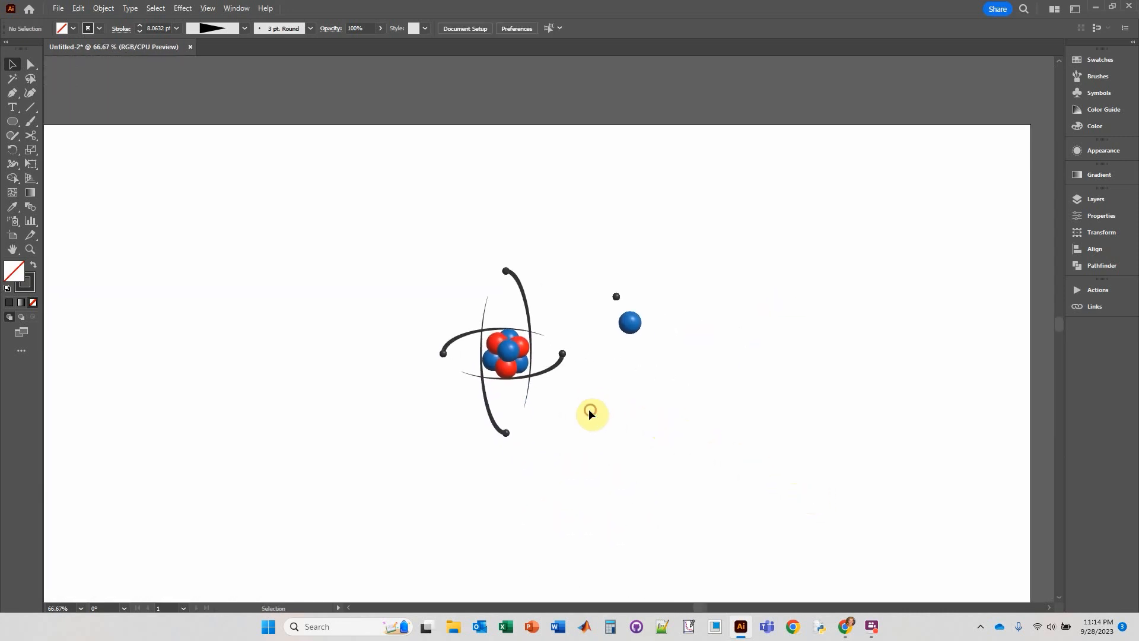
drag(415, 242, 569, 473)
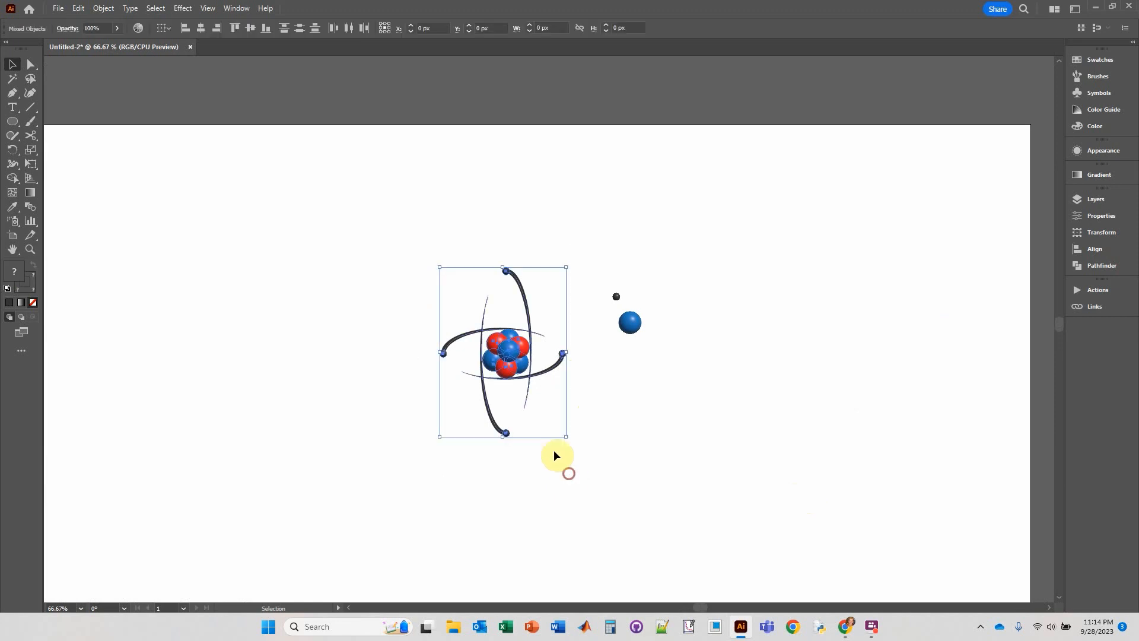
drag(509, 356, 779, 351)
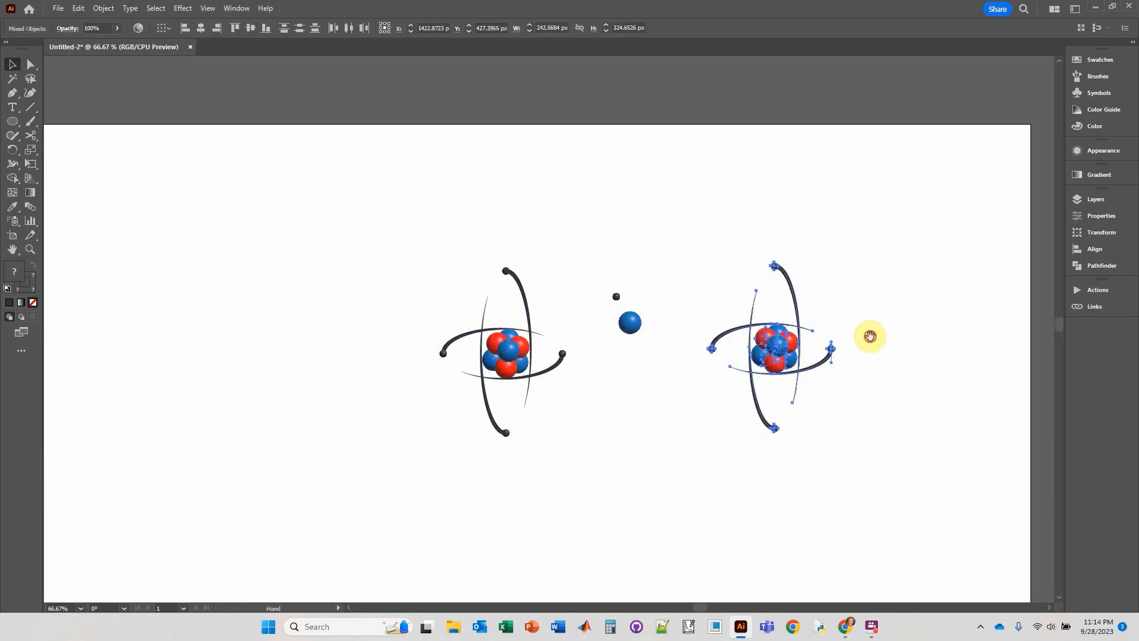
scroll(768, 339, up, 2)
click(839, 329)
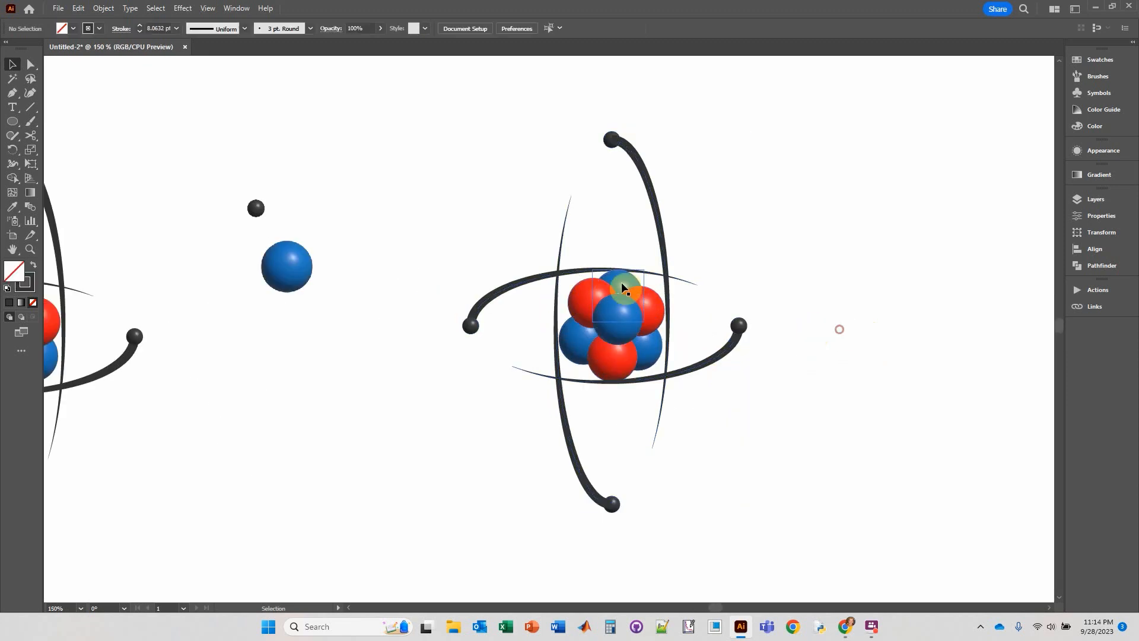
Delete the four tapered arcs from the copied atom, keeping its nucleus and four gray spheres.
click(560, 280)
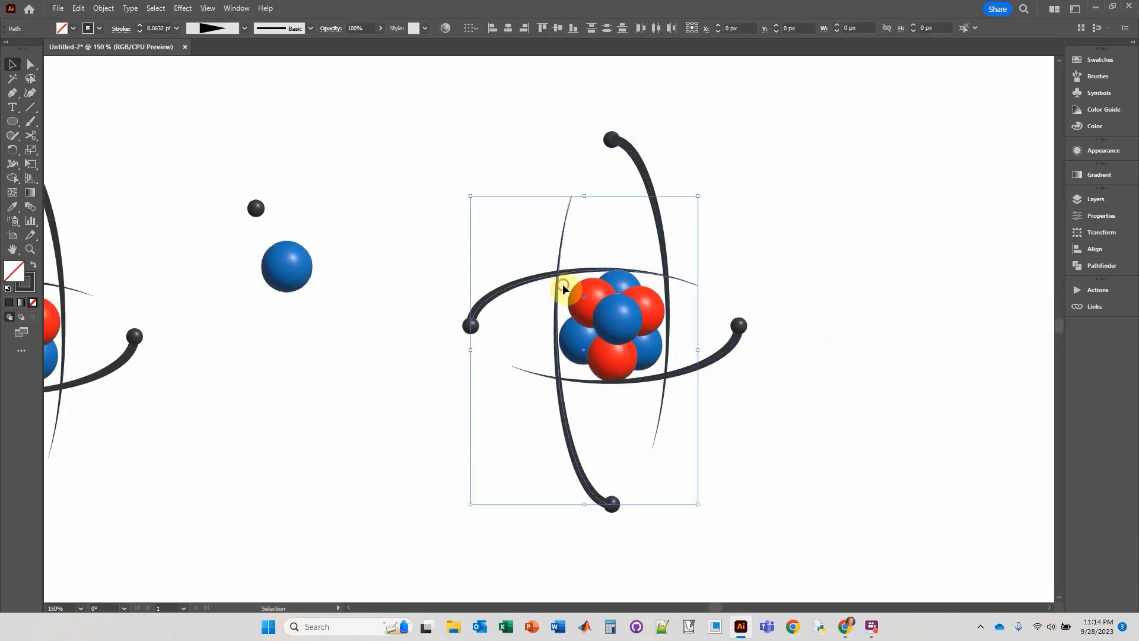
key(Delete)
click(660, 245)
key(Delete)
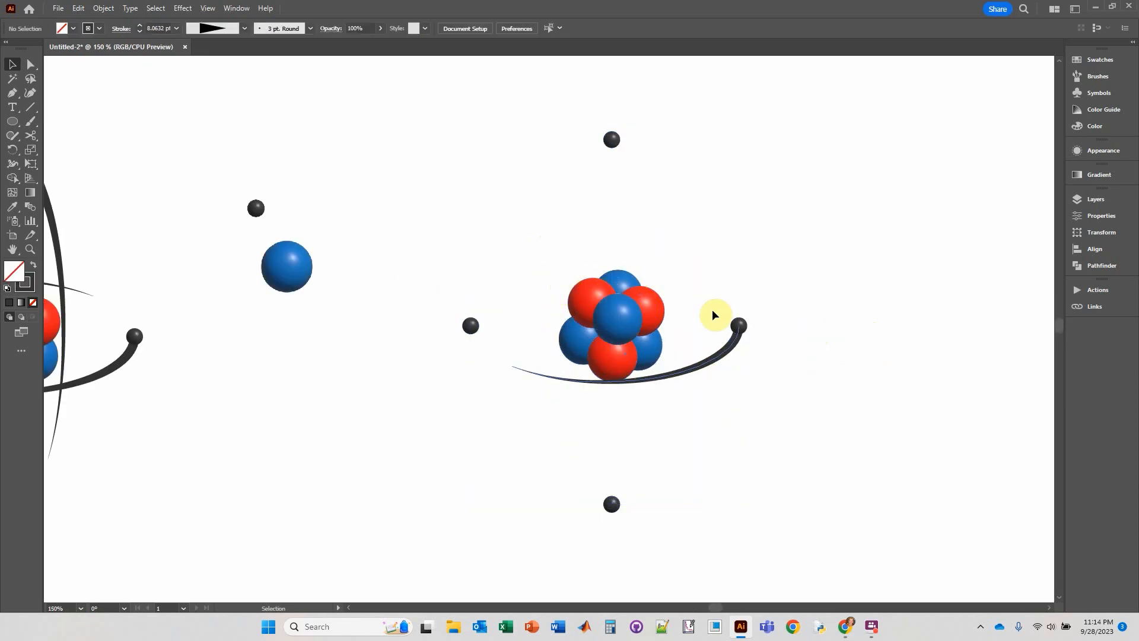
click(717, 364)
key(Delete)
Draw a circle about 229 px across around the copied nucleus, close to the left and right gray spheres.
click(14, 121)
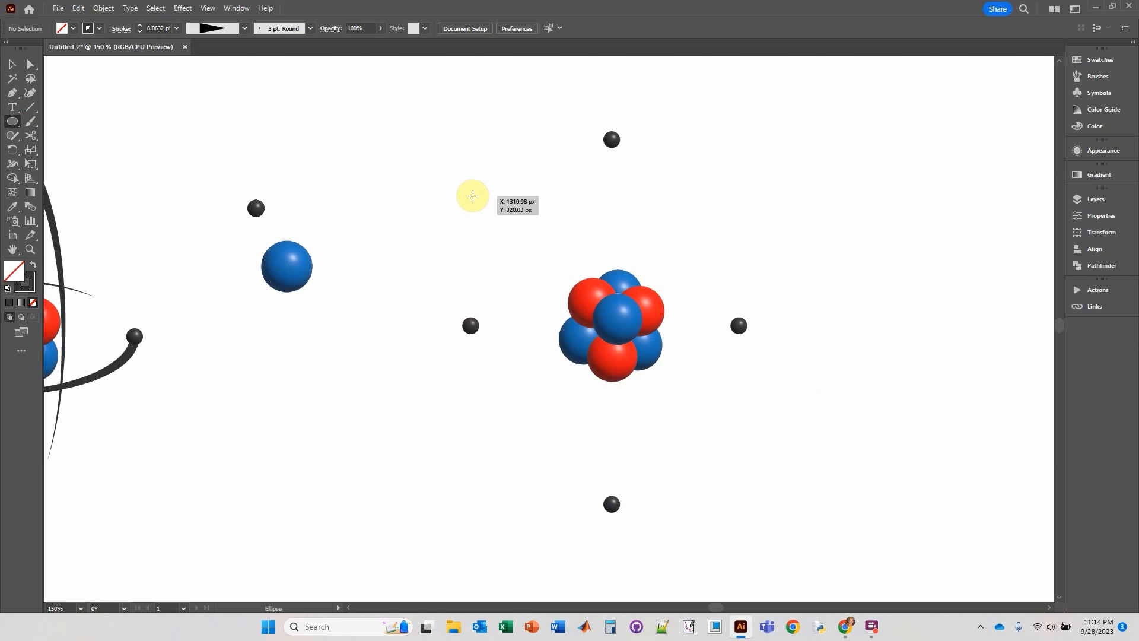
drag(473, 196, 742, 359)
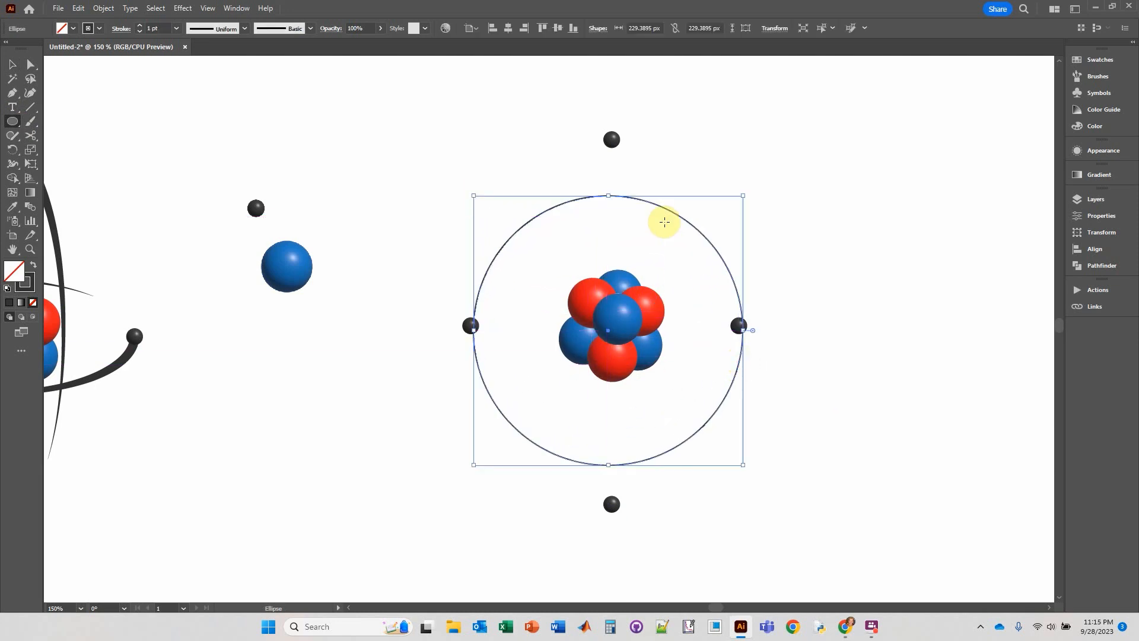
click(12, 64)
drag(703, 234, 712, 230)
click(457, 242)
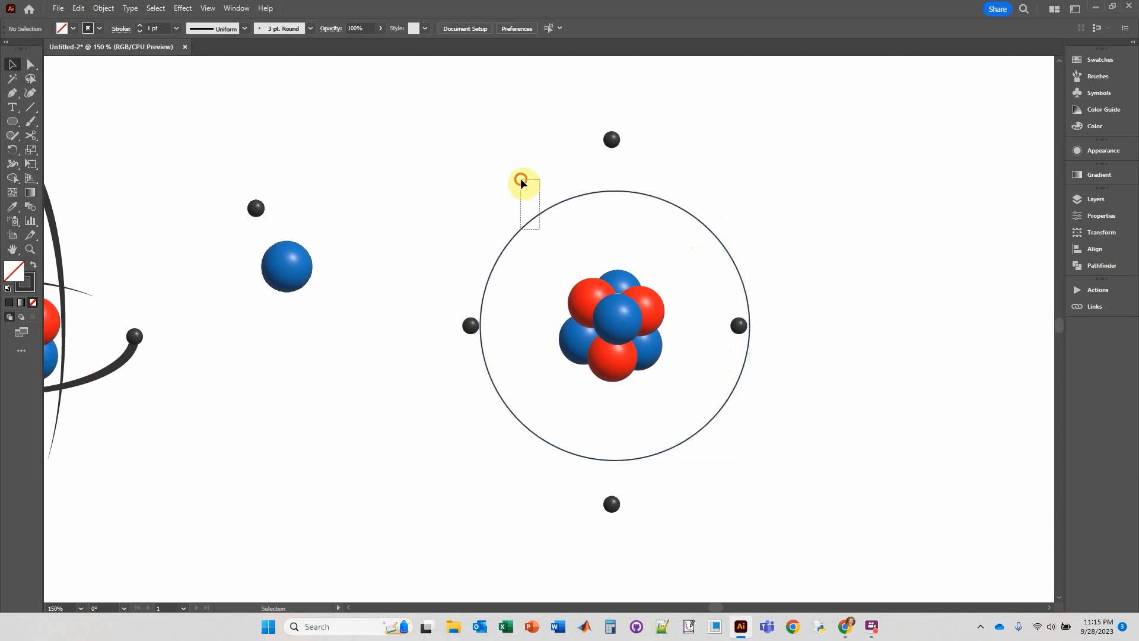
Align the circle and the copied nucleus to a common horizontal center.
drag(521, 178, 618, 343)
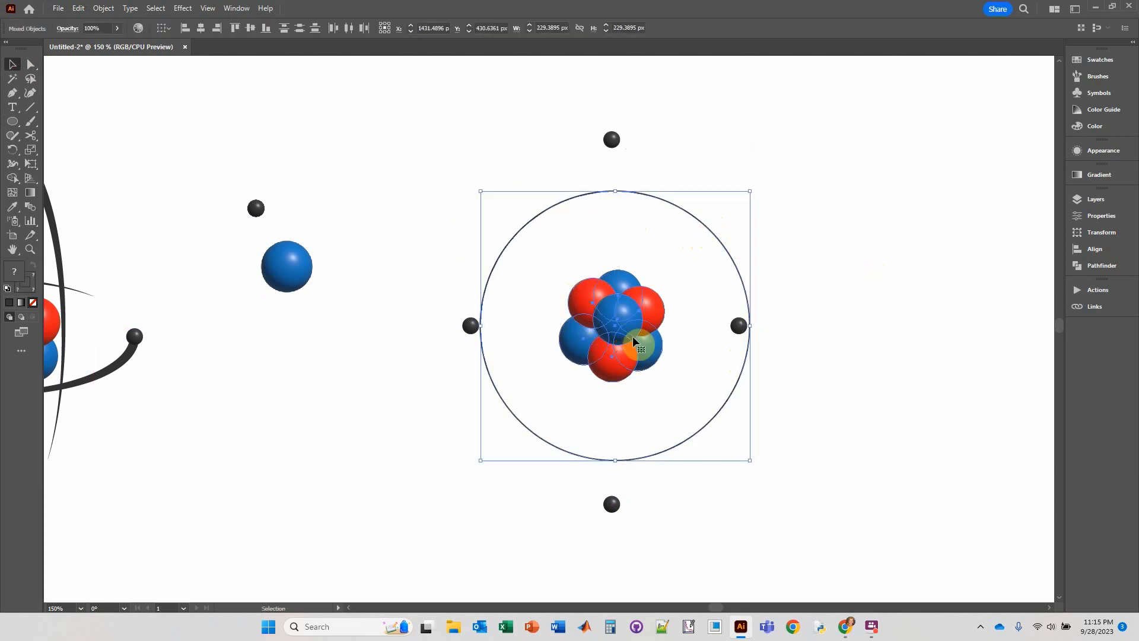
click(204, 26)
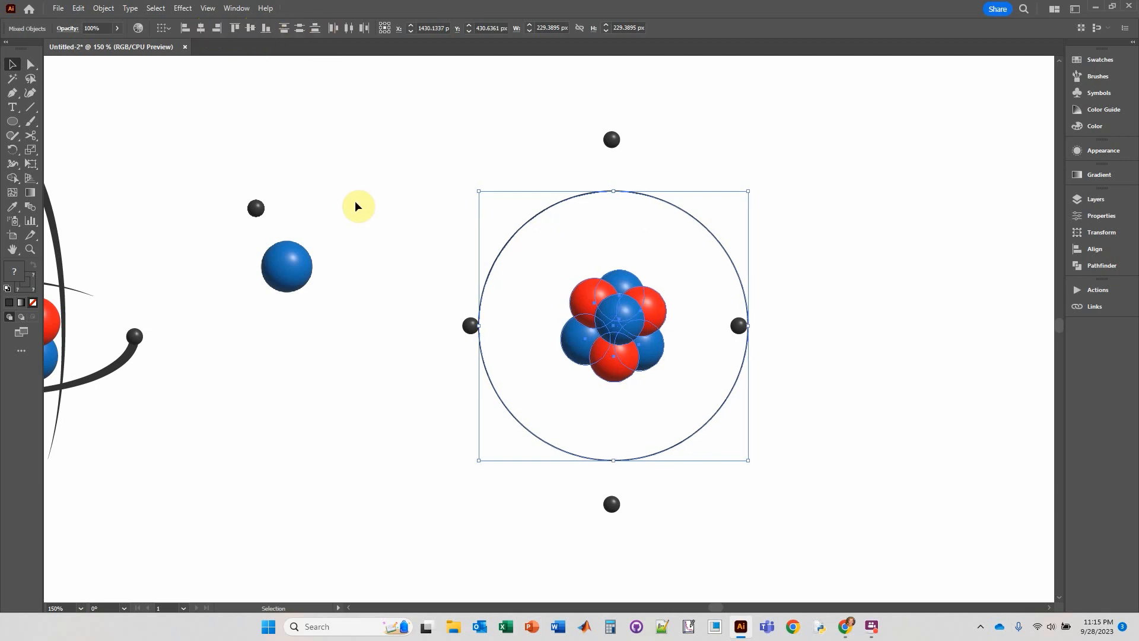
click(332, 300)
Move the left and right gray spheres of the copied atom onto the circle's outline.
drag(473, 325, 478, 326)
drag(740, 325, 747, 326)
click(762, 355)
click(798, 318)
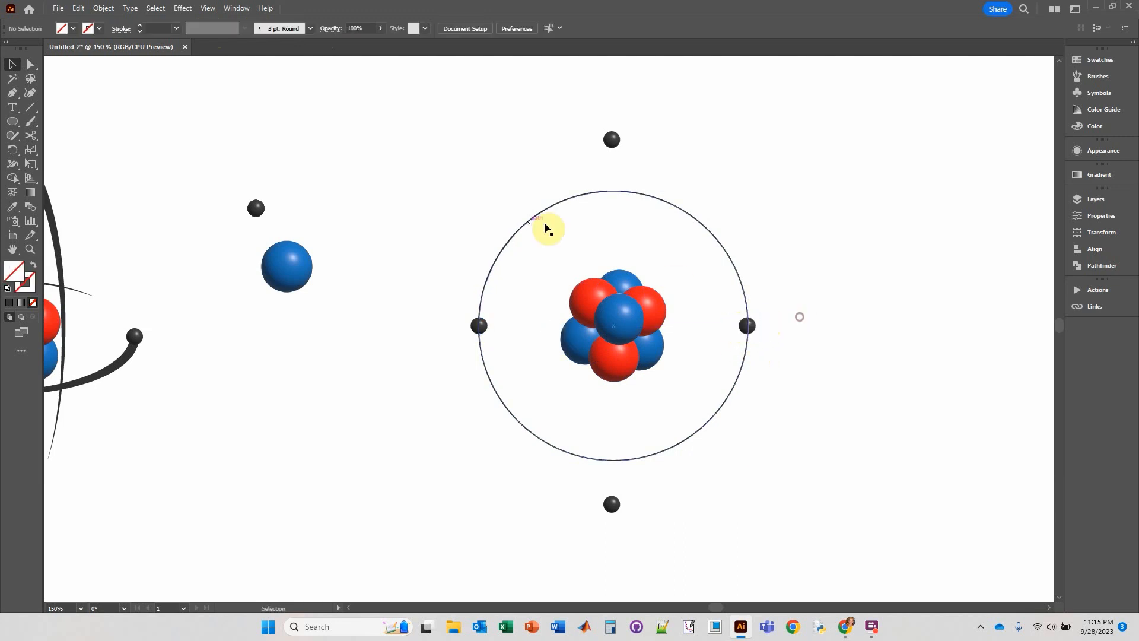
Set the circle's stroke weight to 9 pt.
click(505, 245)
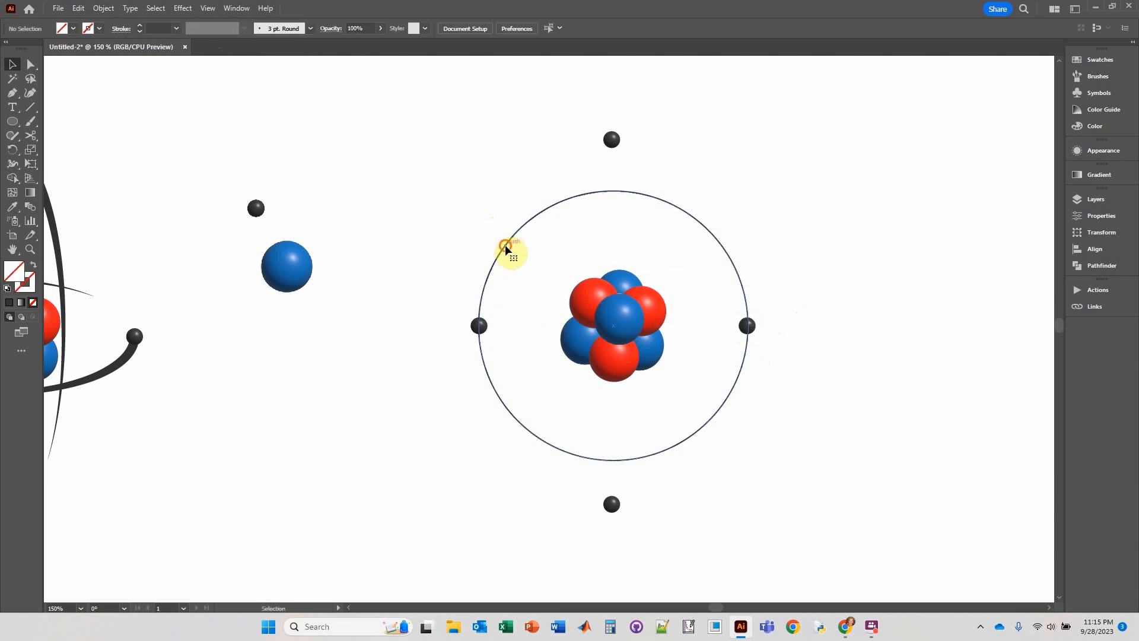
click(141, 25)
click(140, 25)
click(141, 25)
click(141, 25)
click(141, 25)
click(141, 25)
click(141, 25)
click(140, 25)
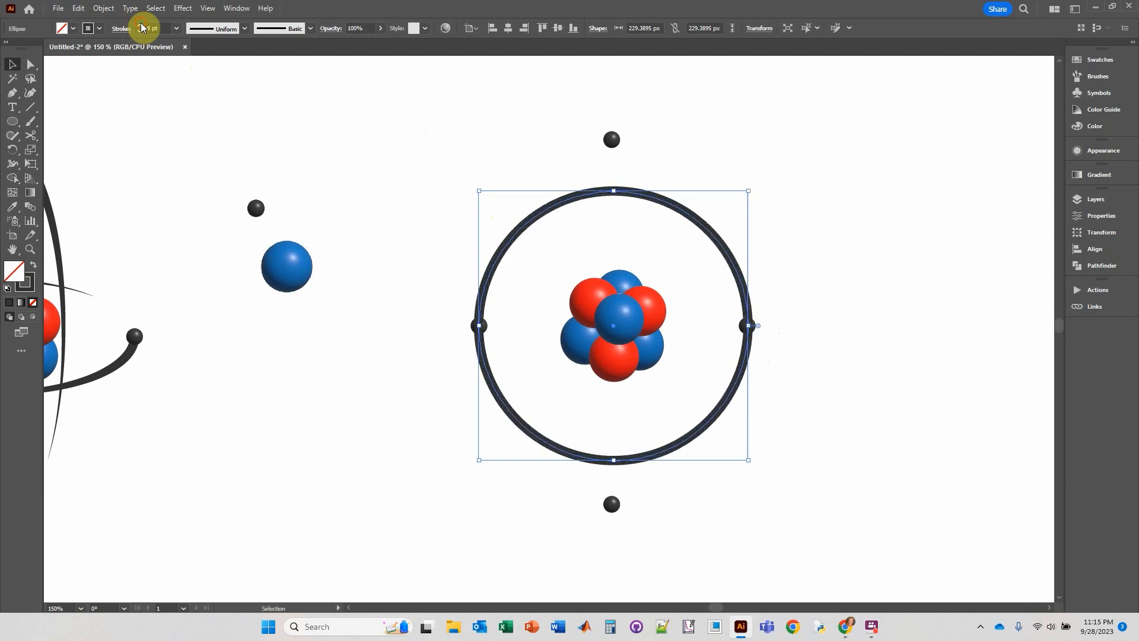
click(141, 25)
Apply a Gaussian Blur with a radius of about 8.53 pixels to the circle.
click(182, 8)
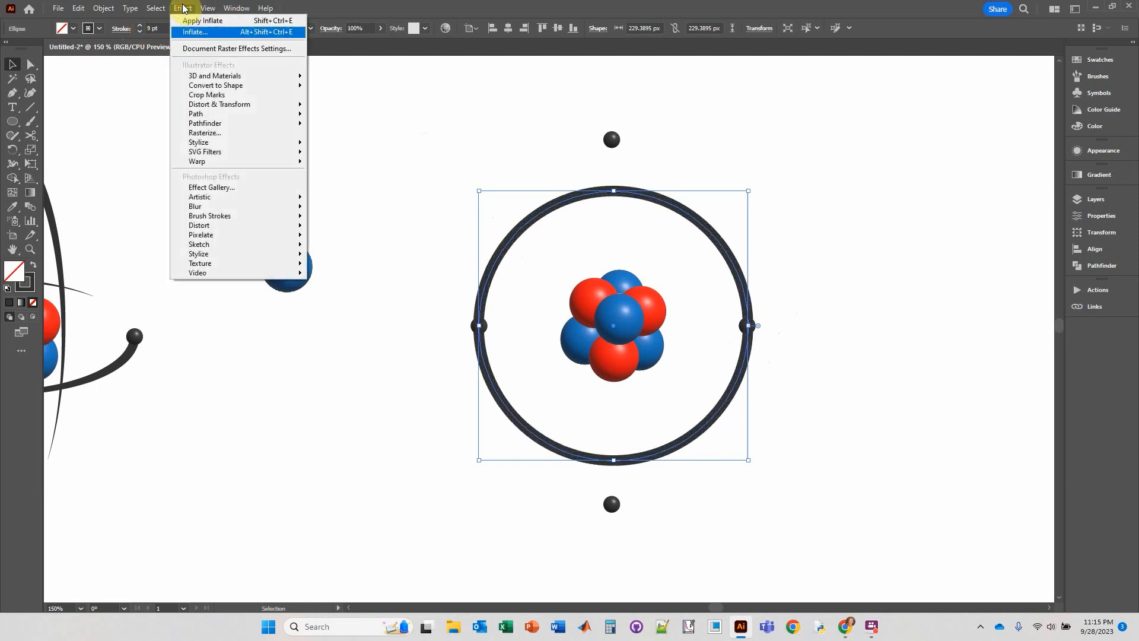
mouse_move(207, 209)
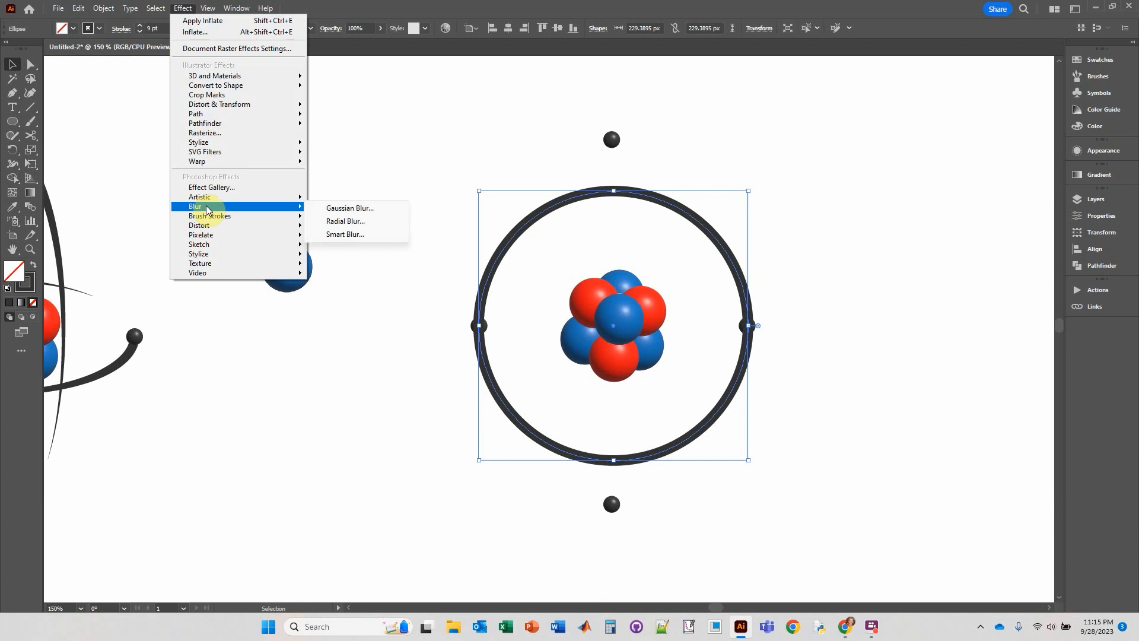
click(352, 209)
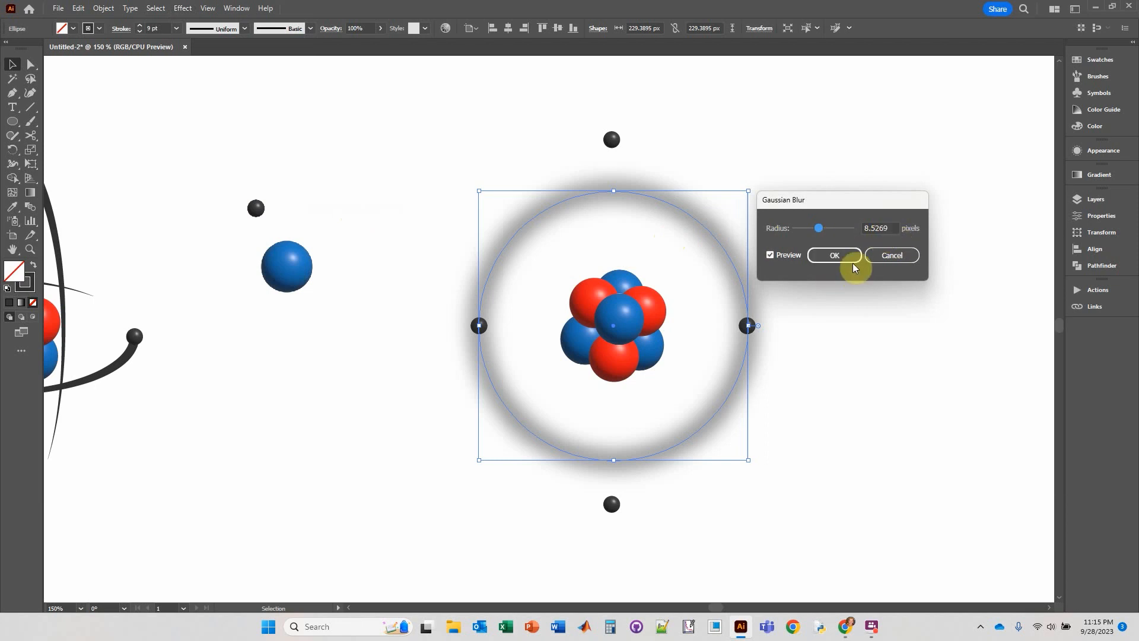
click(835, 257)
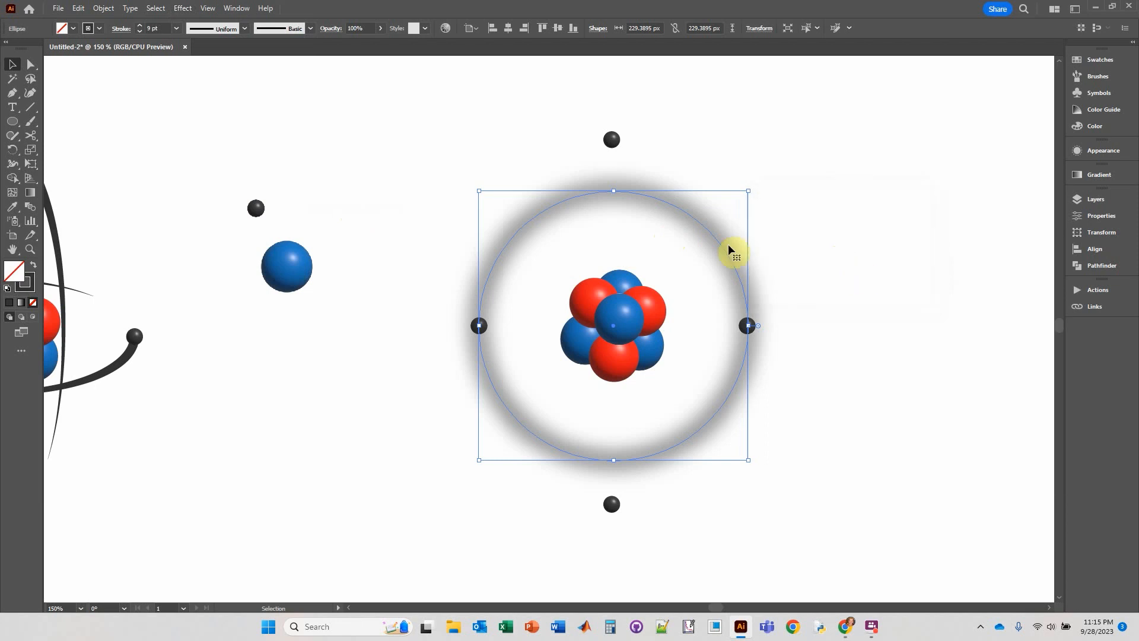
click(517, 168)
Duplicate the blurred circle and enlarge the copy to about 316 px so it passes through the upper and lower gray spheres.
click(533, 226)
drag(533, 221, 504, 200)
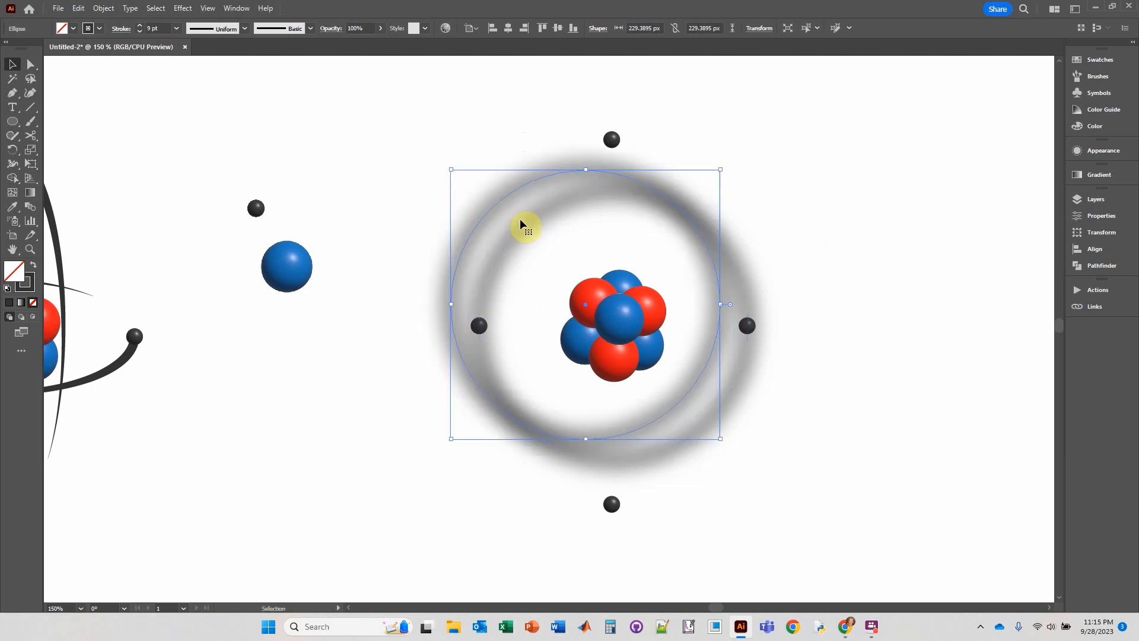
drag(501, 199, 533, 218)
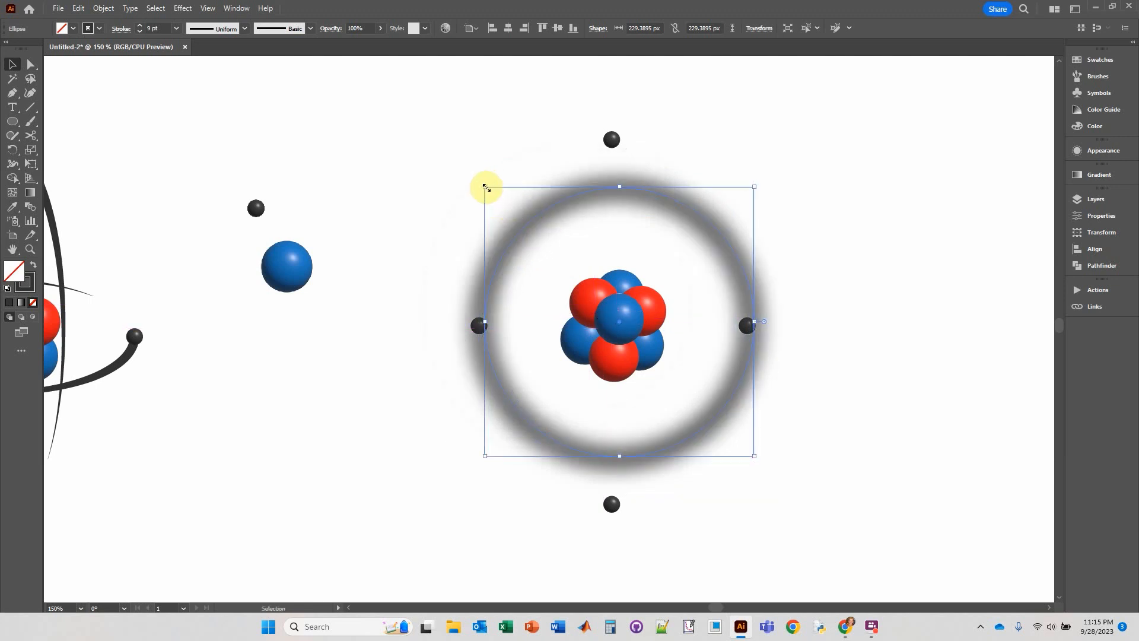
drag(486, 188, 434, 115)
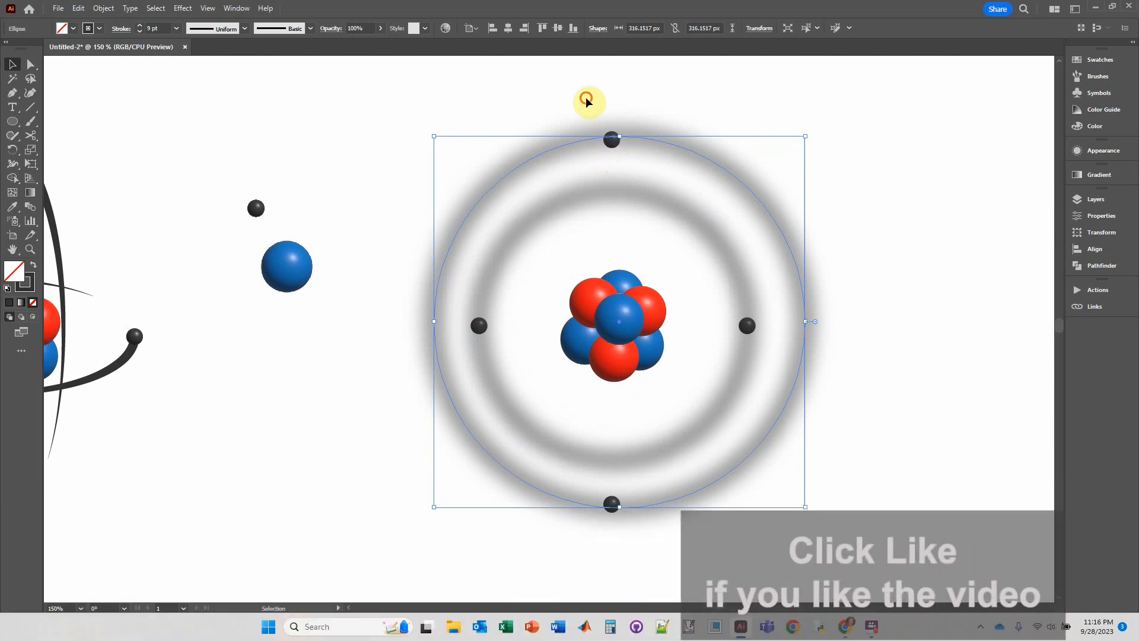
click(586, 99)
Shift the gray spheres above and below the nucleus toward the outer ring's vertical center line.
drag(582, 95, 641, 164)
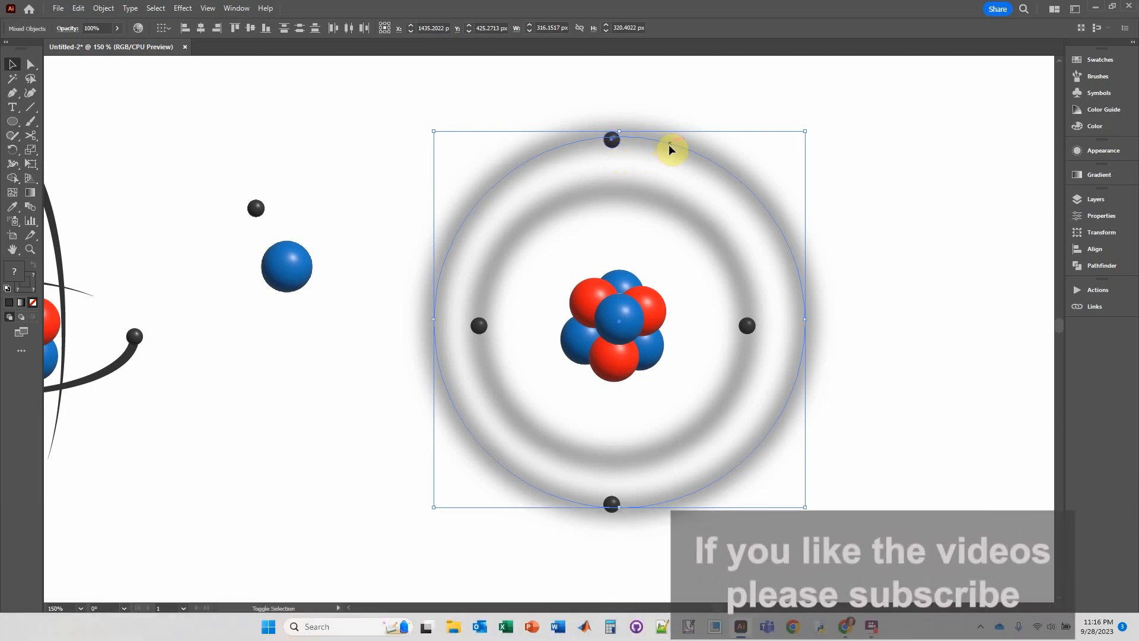
shift+click(668, 145)
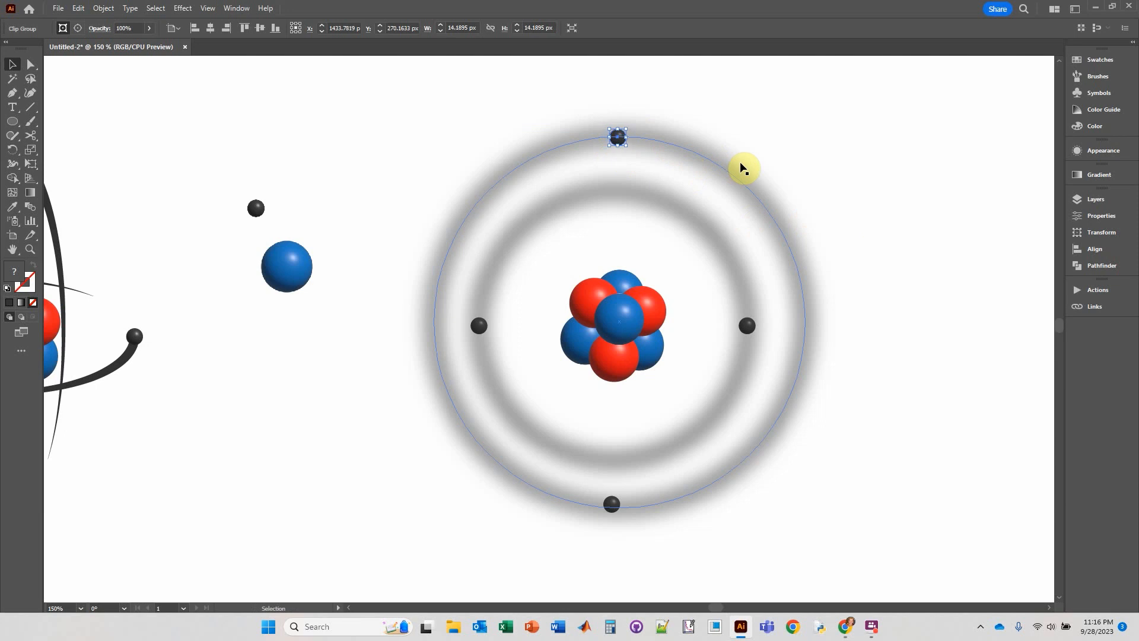
click(653, 576)
drag(584, 490, 585, 486)
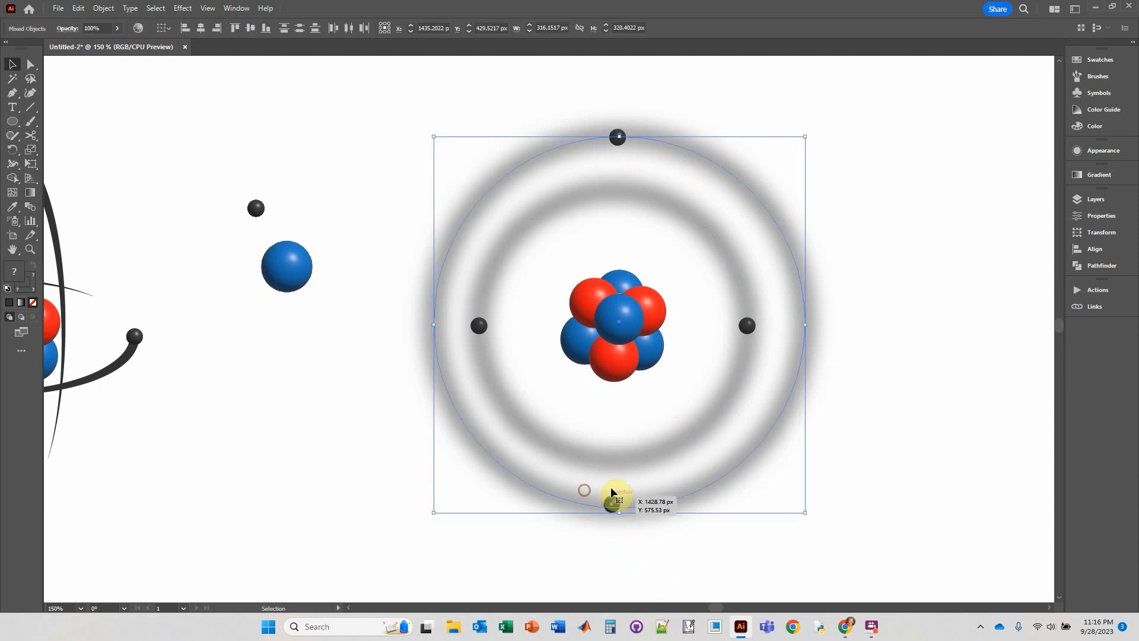
shift+click(687, 495)
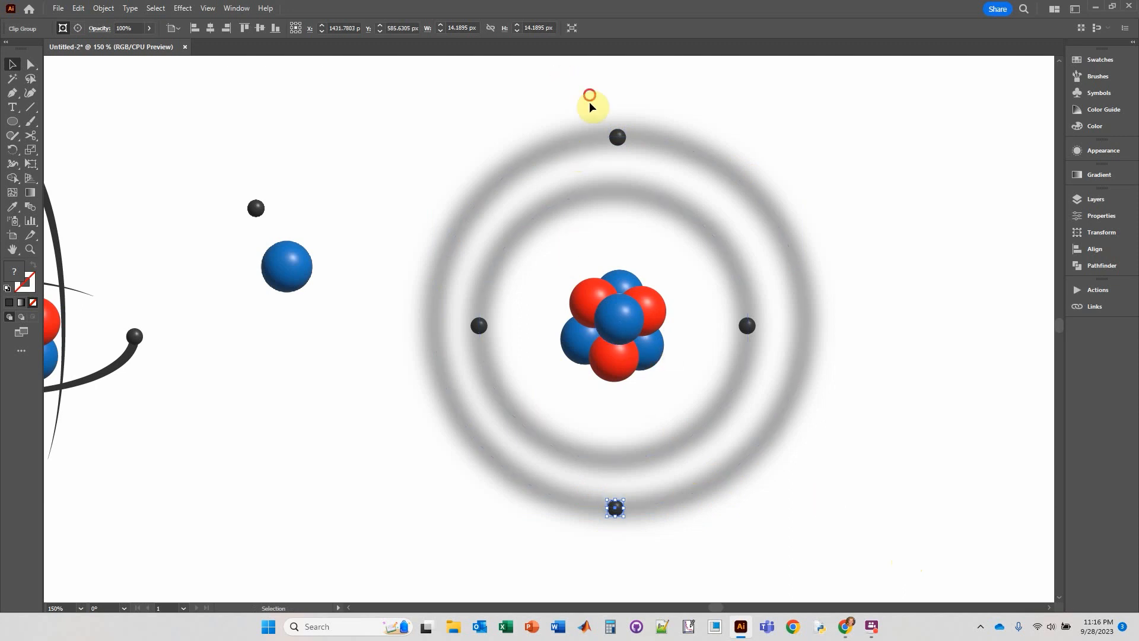
Align both blurred rings, the nucleus, and the upper and lower gray spheres to a common horizontal center.
click(583, 76)
drag(583, 76, 666, 559)
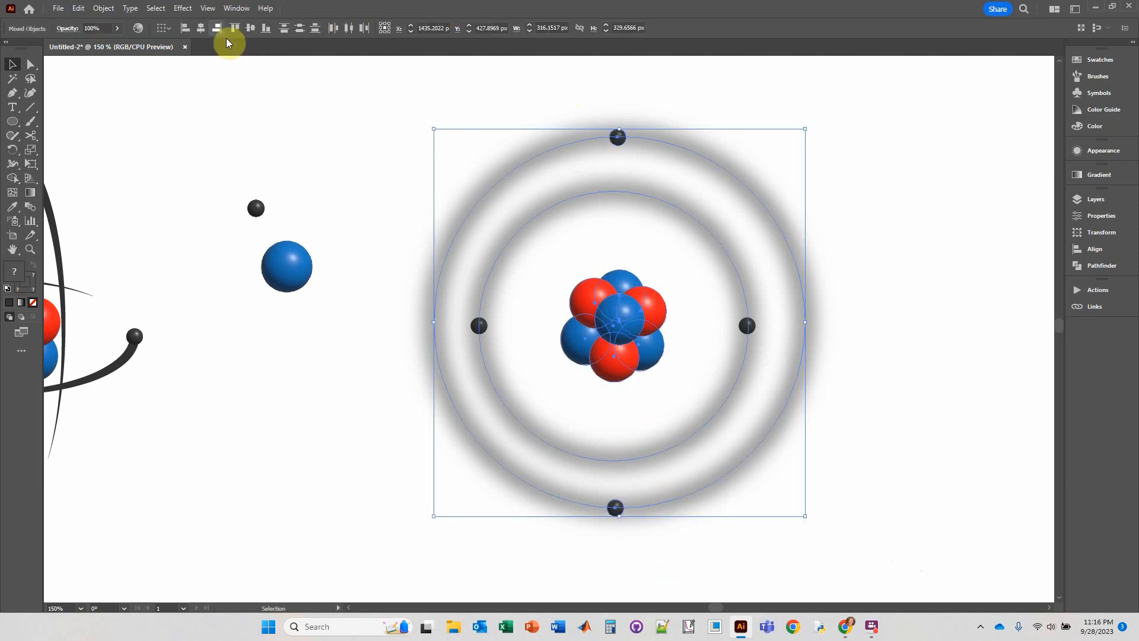
click(207, 30)
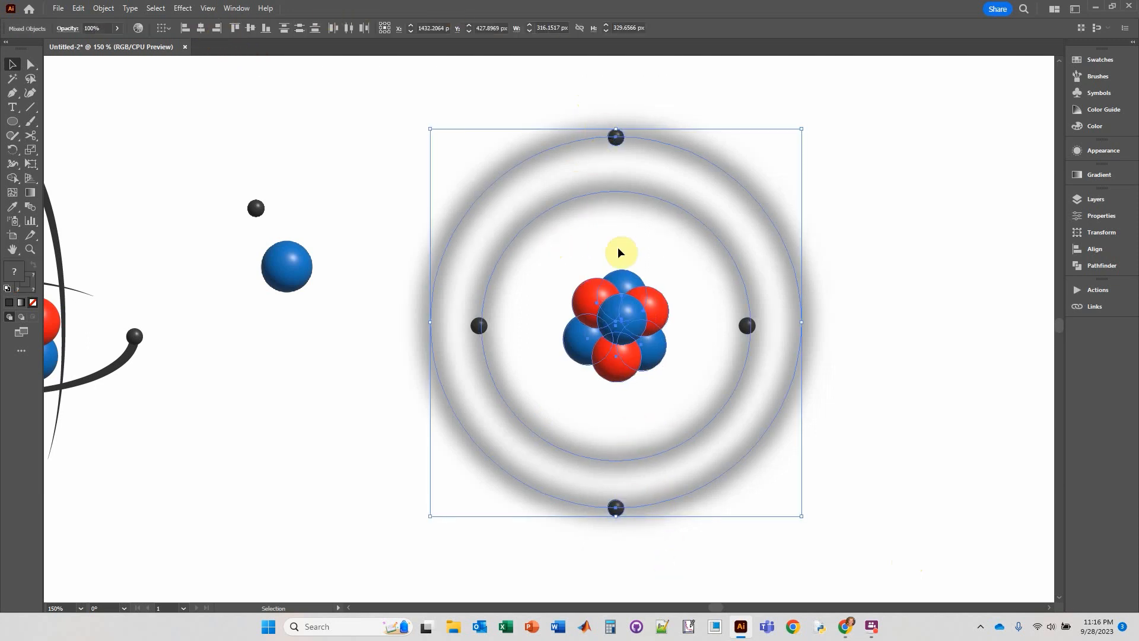
Align both blurred rings and the gray spheres beside the nucleus to the nucleus's vertical center, using the nucleus as key object.
click(381, 426)
drag(465, 325, 893, 359)
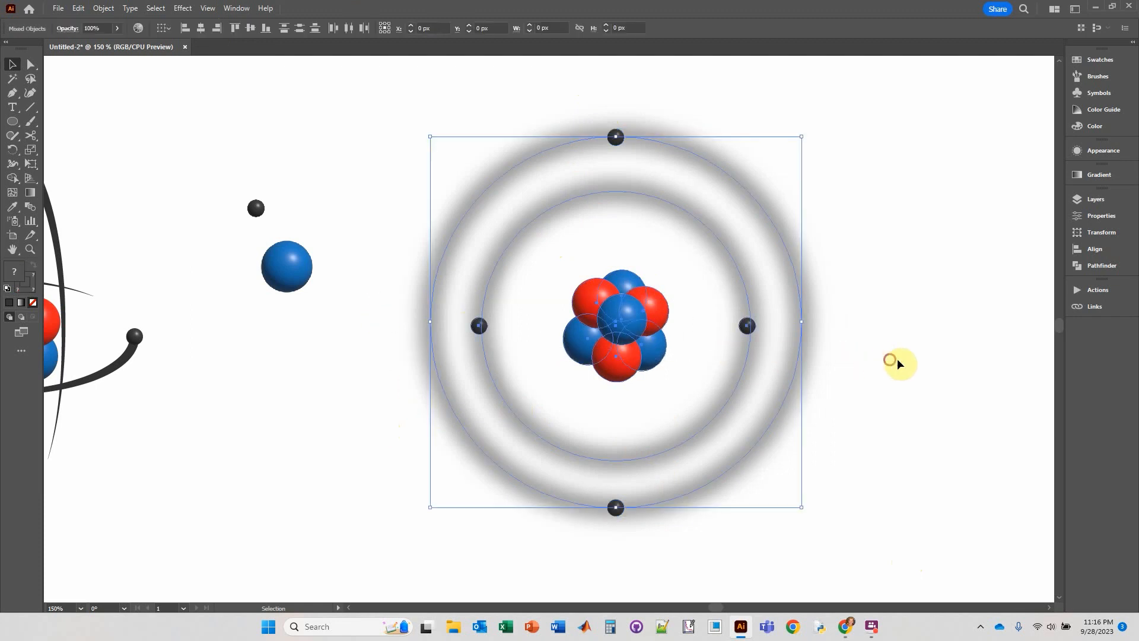
click(627, 319)
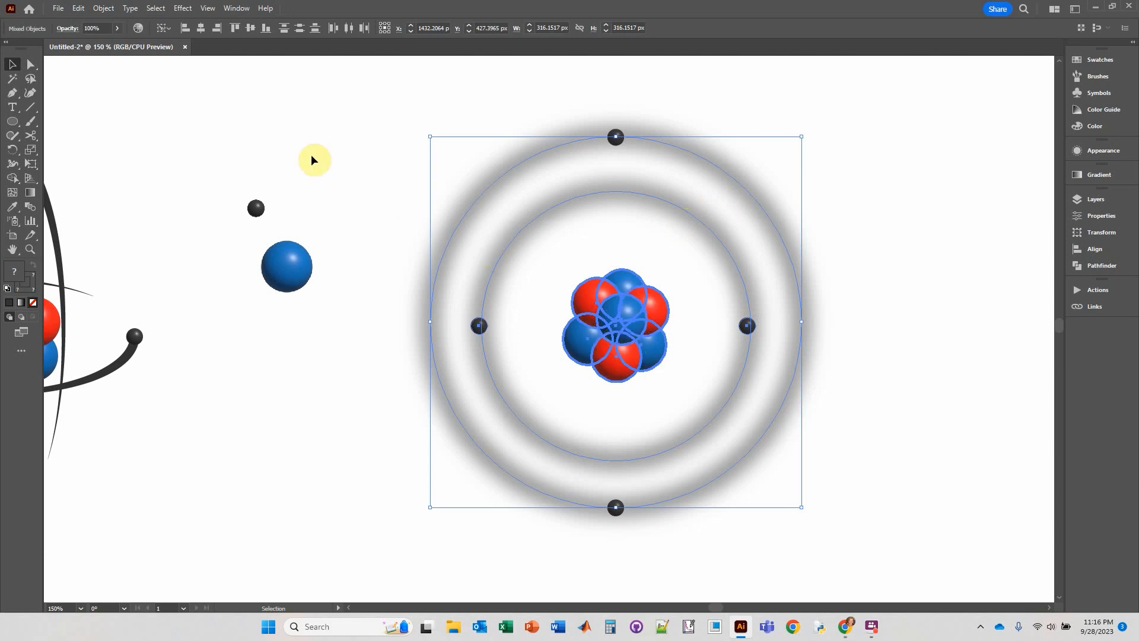
click(251, 30)
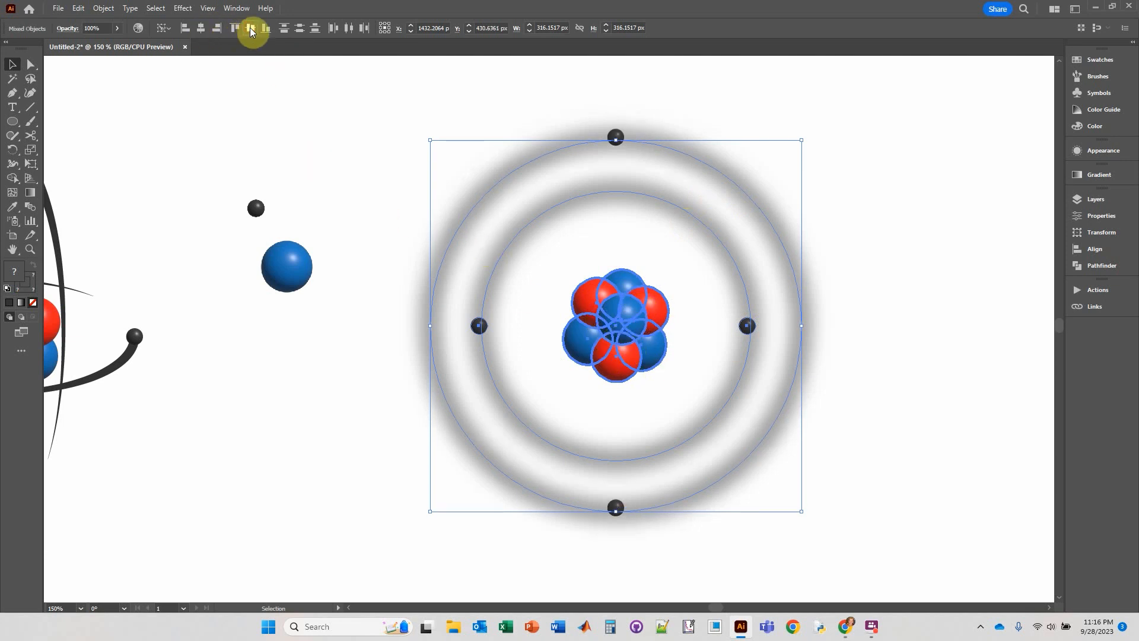
Nudge the upper gray sphere down onto the outer blurred ring's path.
click(613, 140)
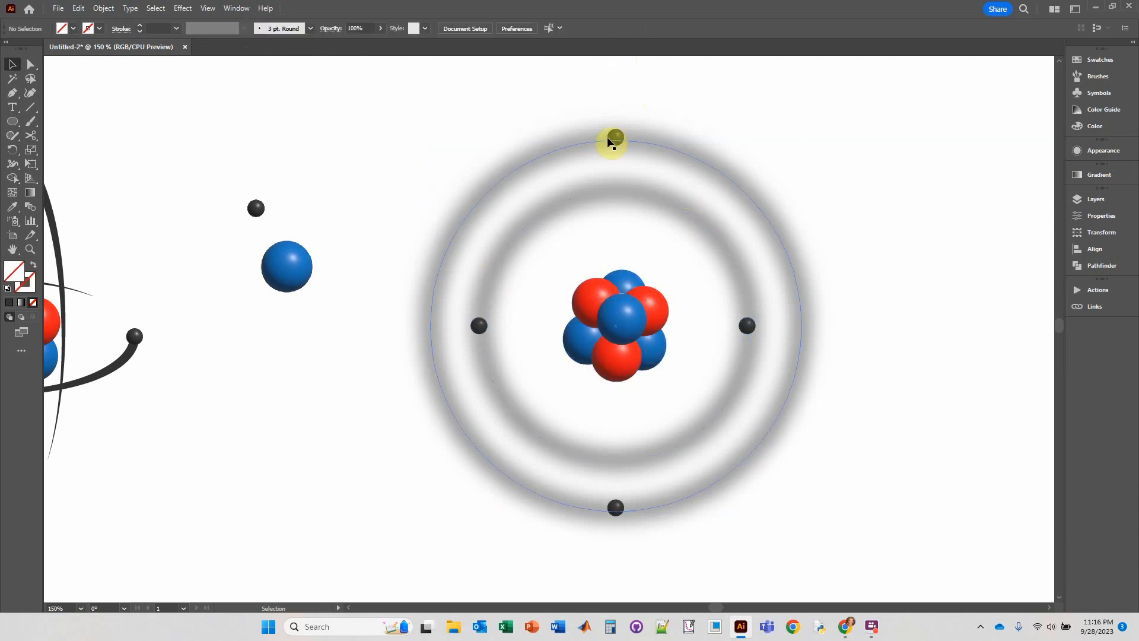
click(627, 93)
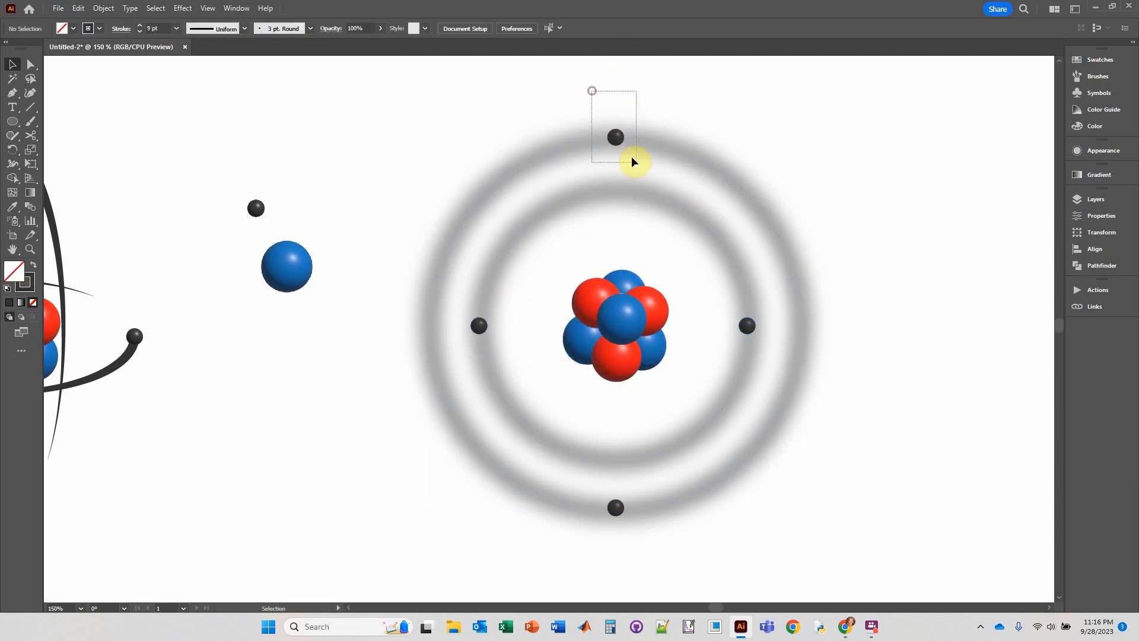
drag(632, 158, 637, 166)
shift+click(659, 143)
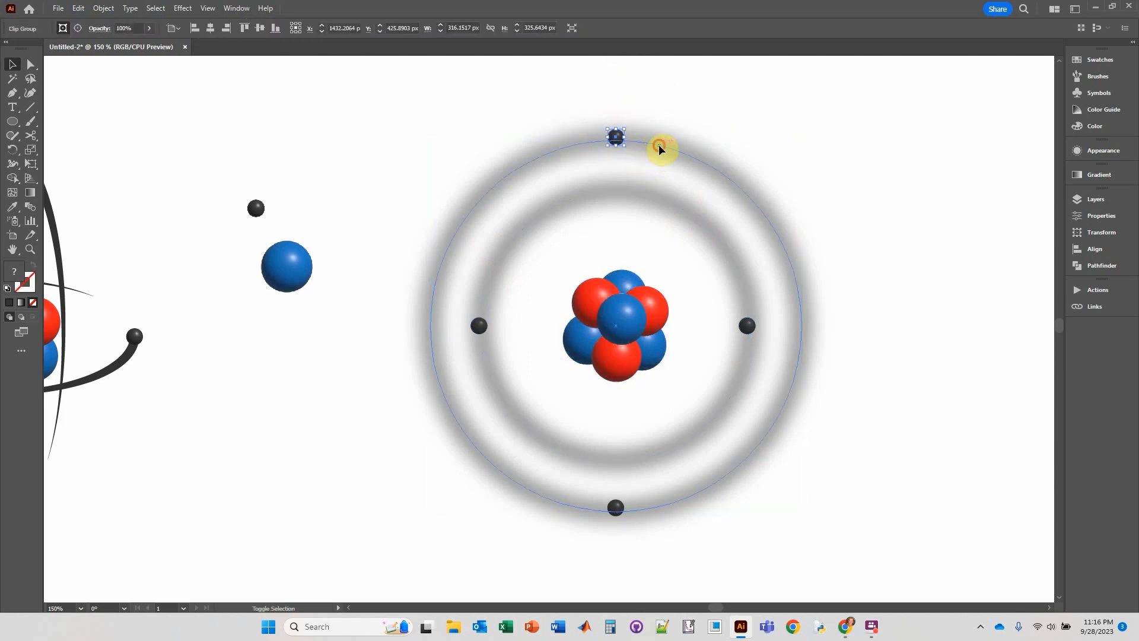
key(Down)
key(Down)
key(Down)
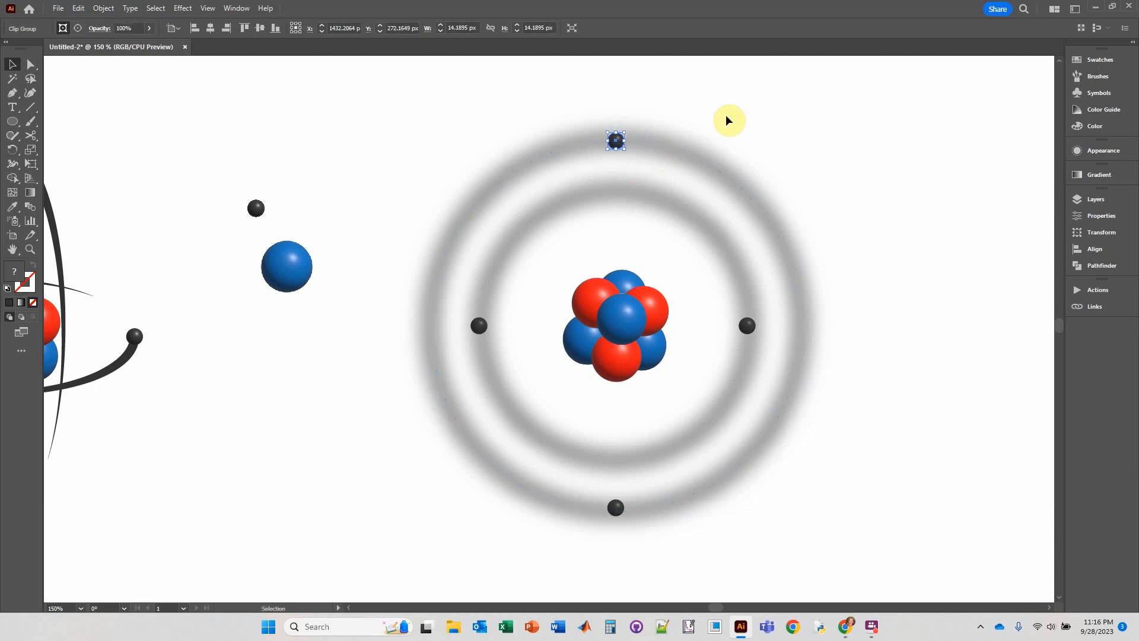
click(859, 315)
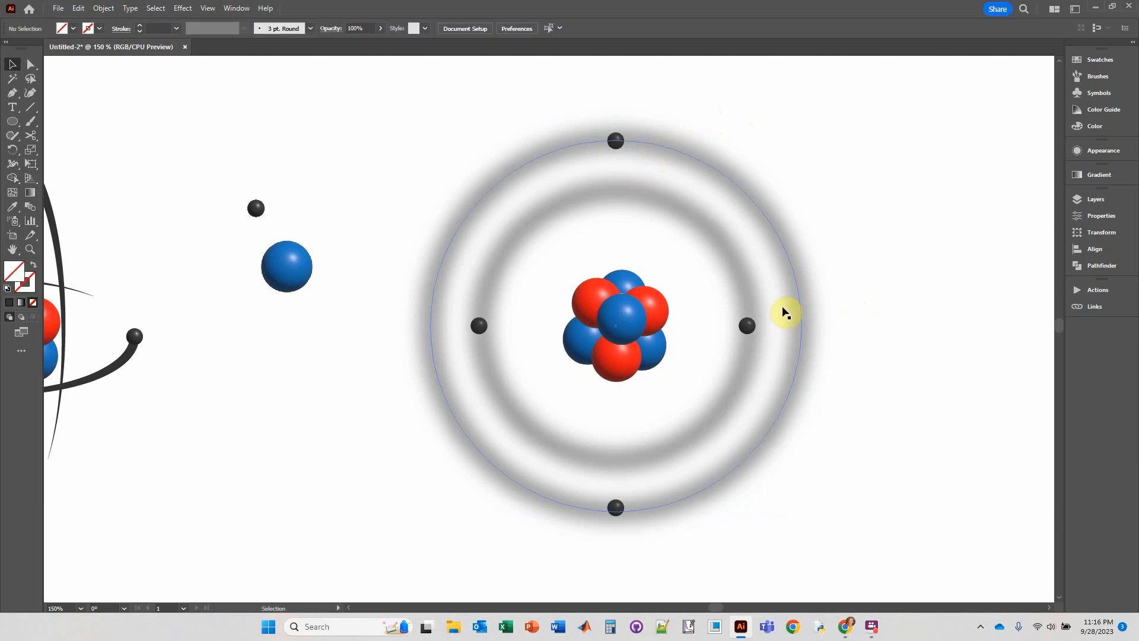
Select the inner blurred ring and show its appearance attributes.
scroll(813, 326, down, 2)
drag(811, 231, 766, 282)
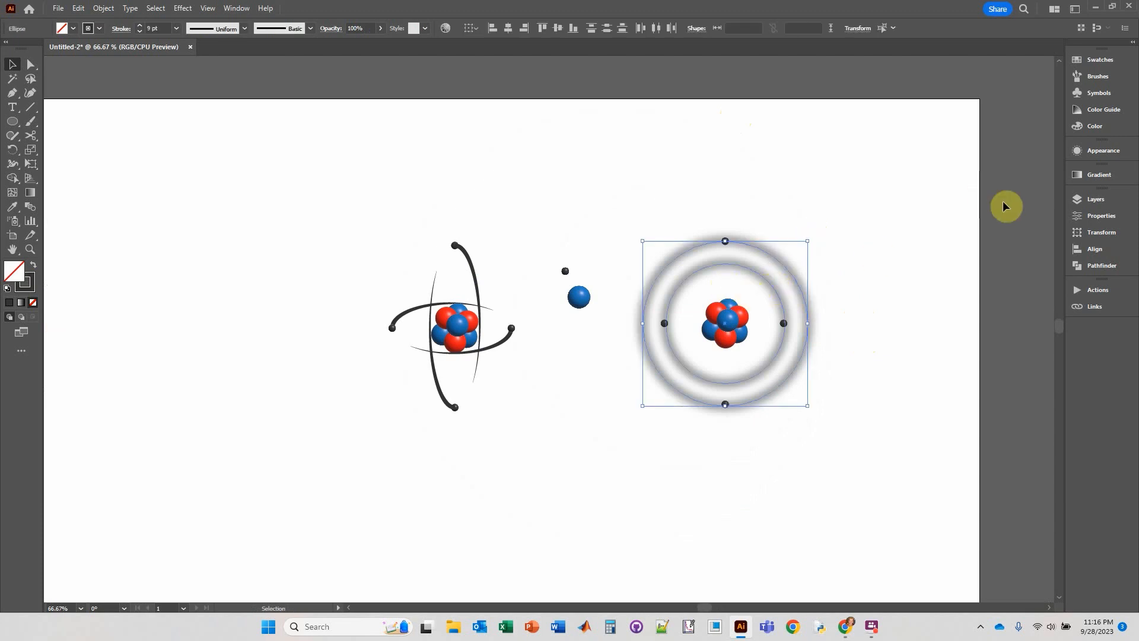
click(813, 267)
click(768, 289)
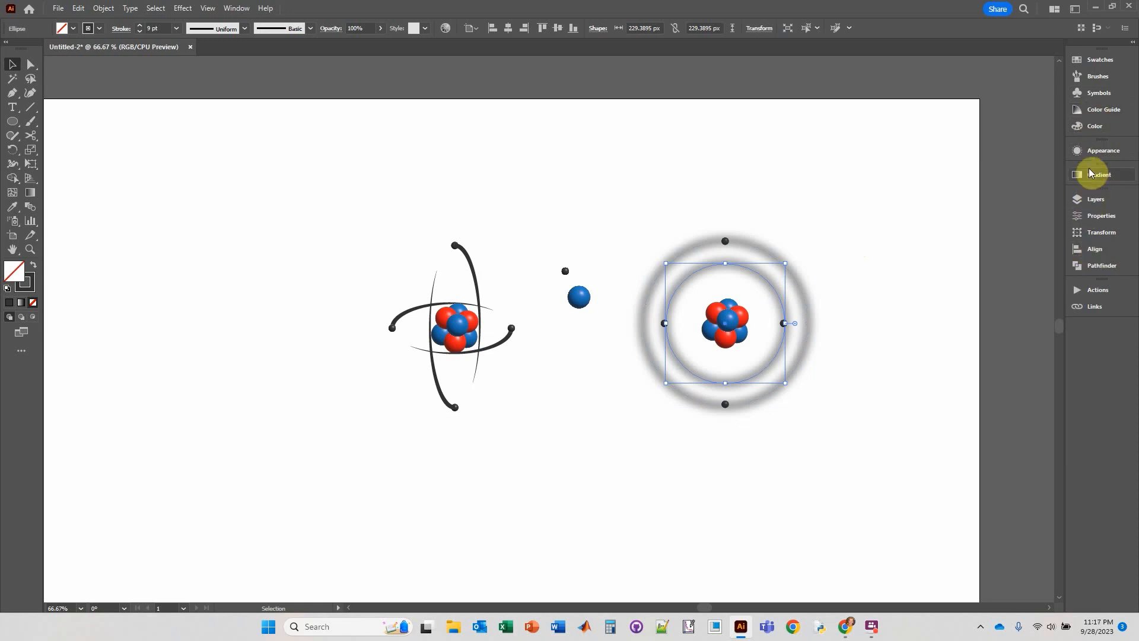
click(1092, 151)
click(972, 240)
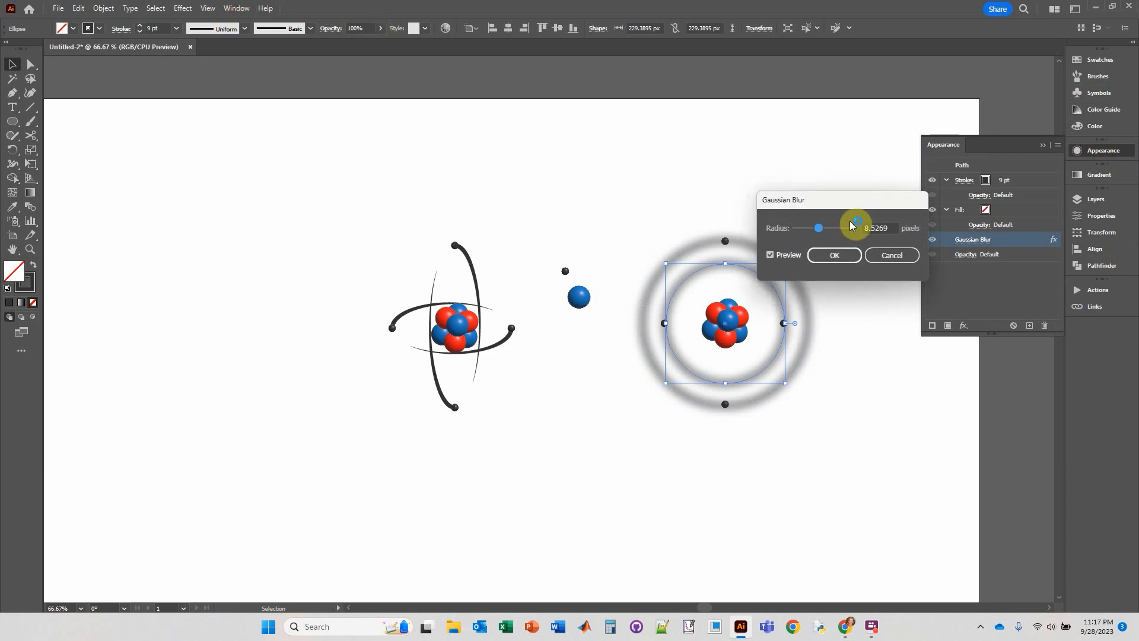
click(899, 256)
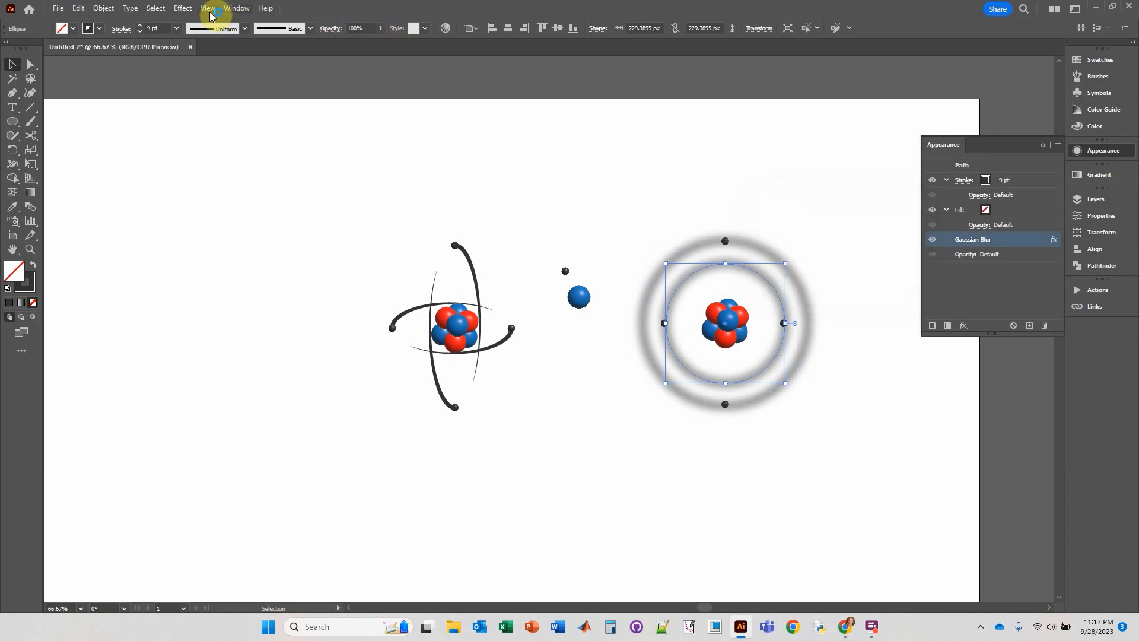
click(227, 17)
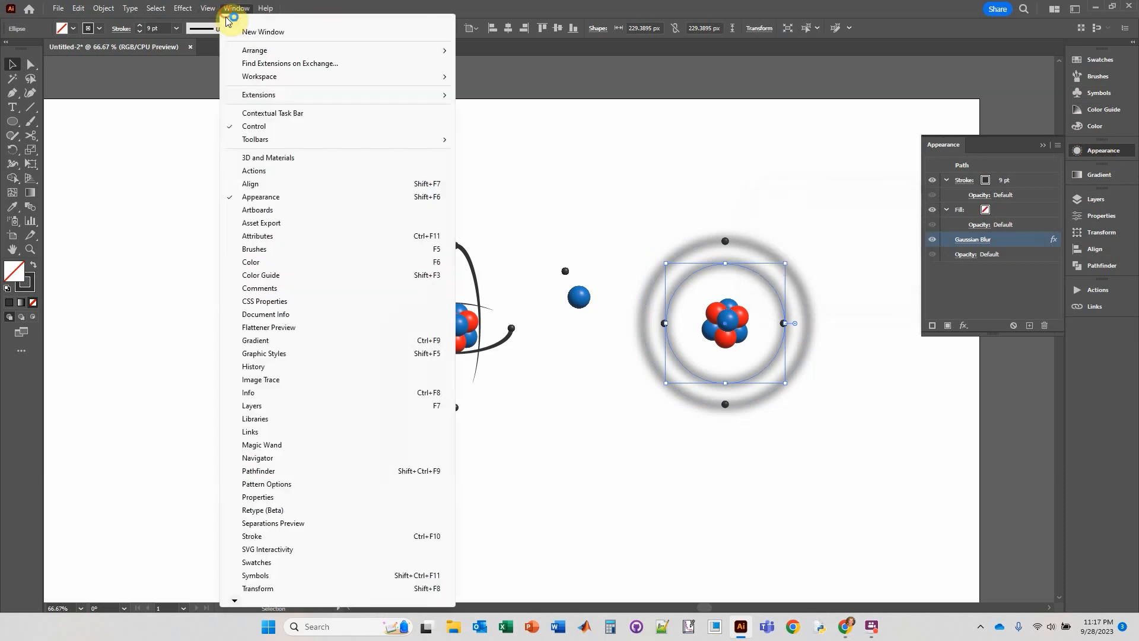
click(266, 199)
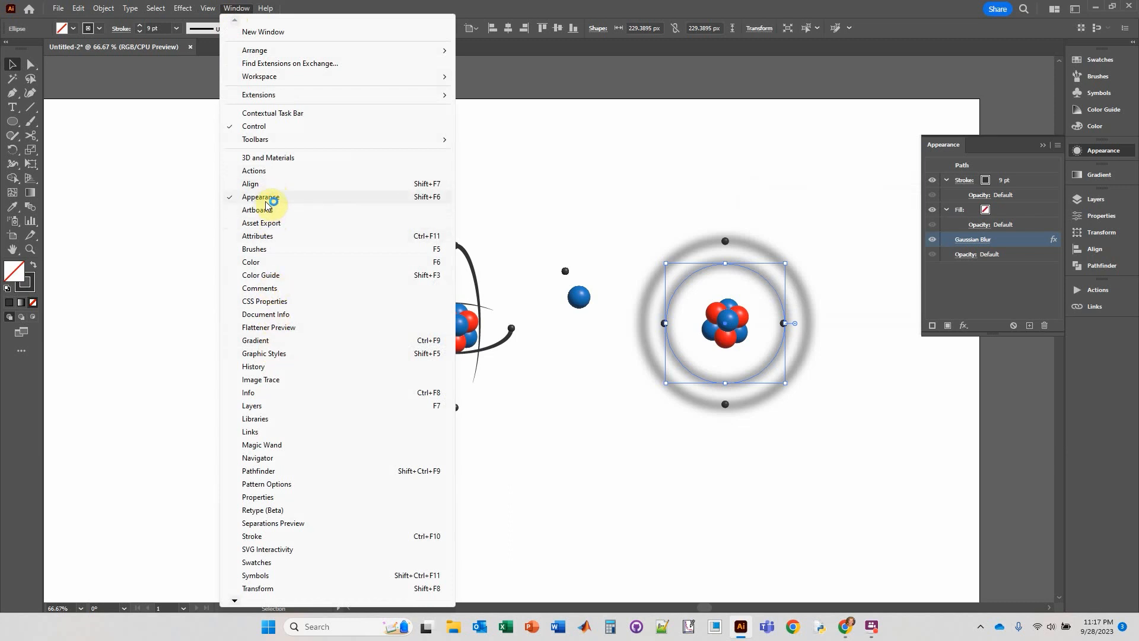
Increase the Gaussian Blur radius of the inner ring.
click(974, 240)
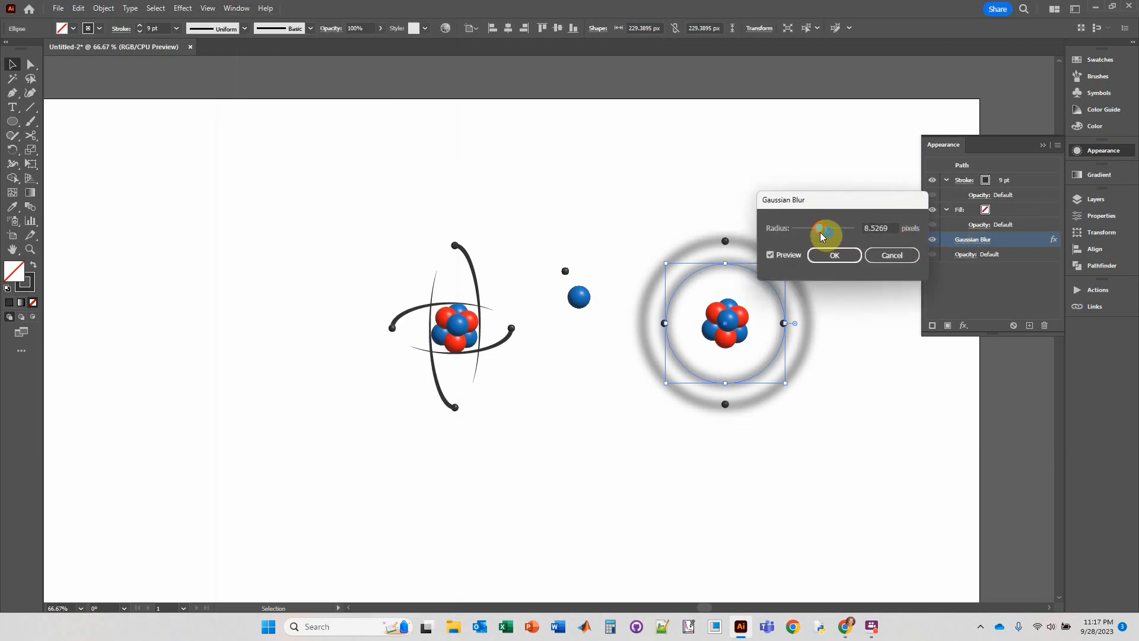
drag(818, 234, 825, 229)
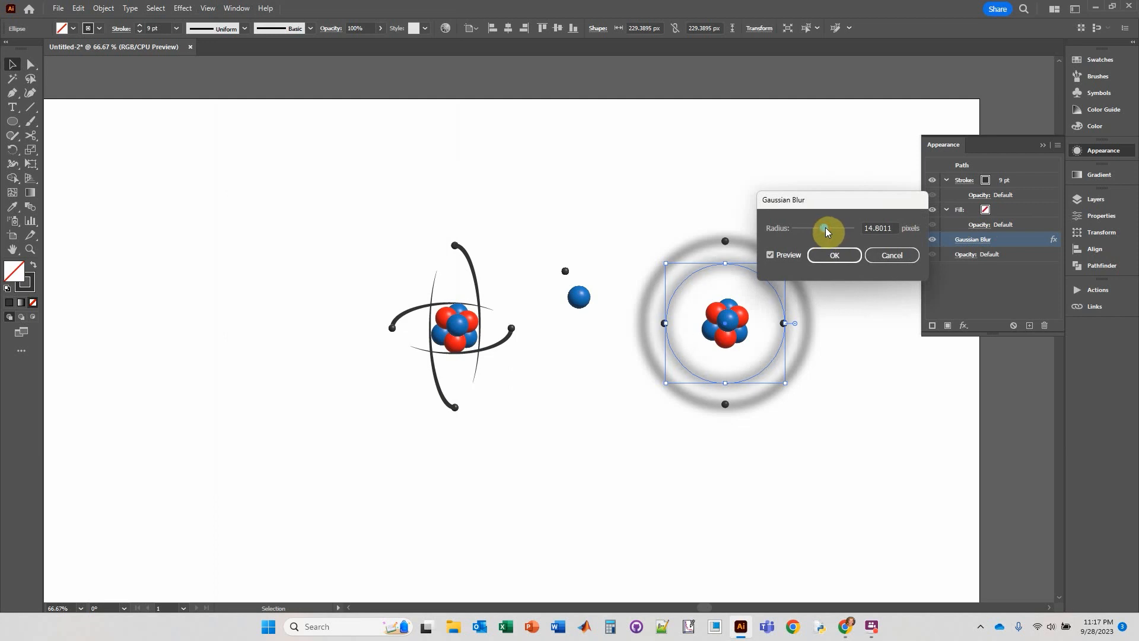
double_click(889, 230)
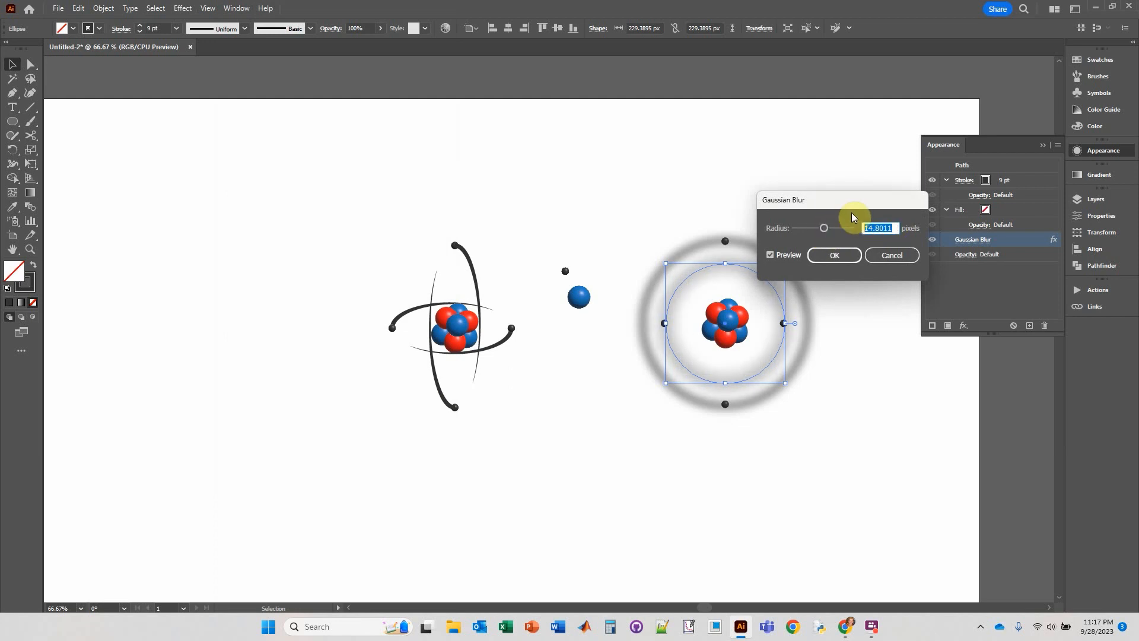
key(Return)
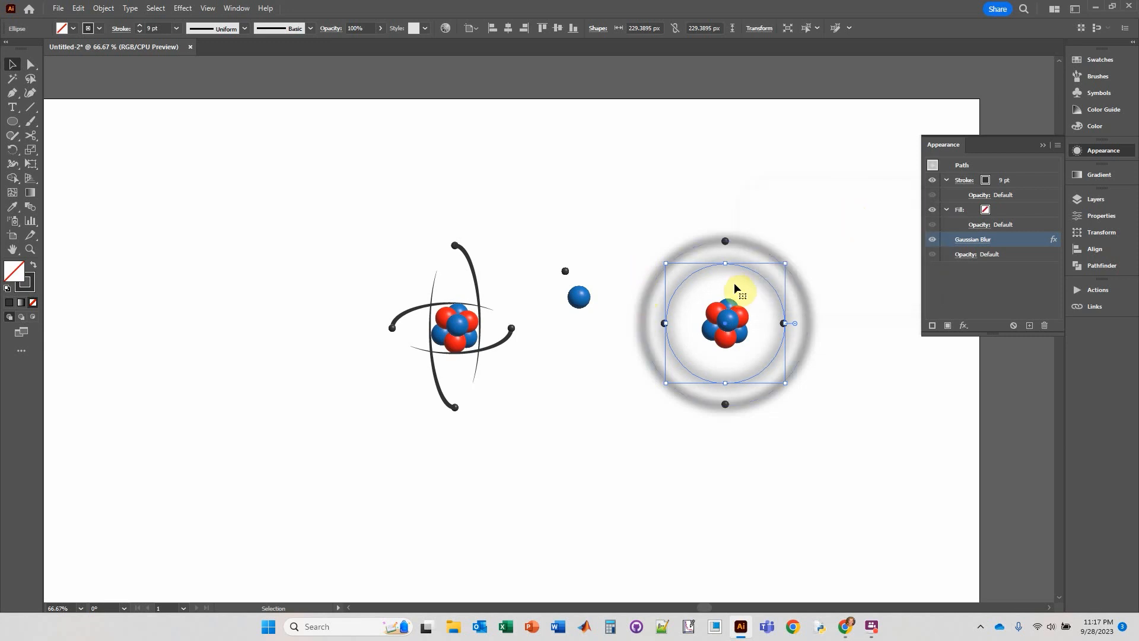
Set the outer ring's Gaussian Blur radius to 10 pixels.
click(753, 246)
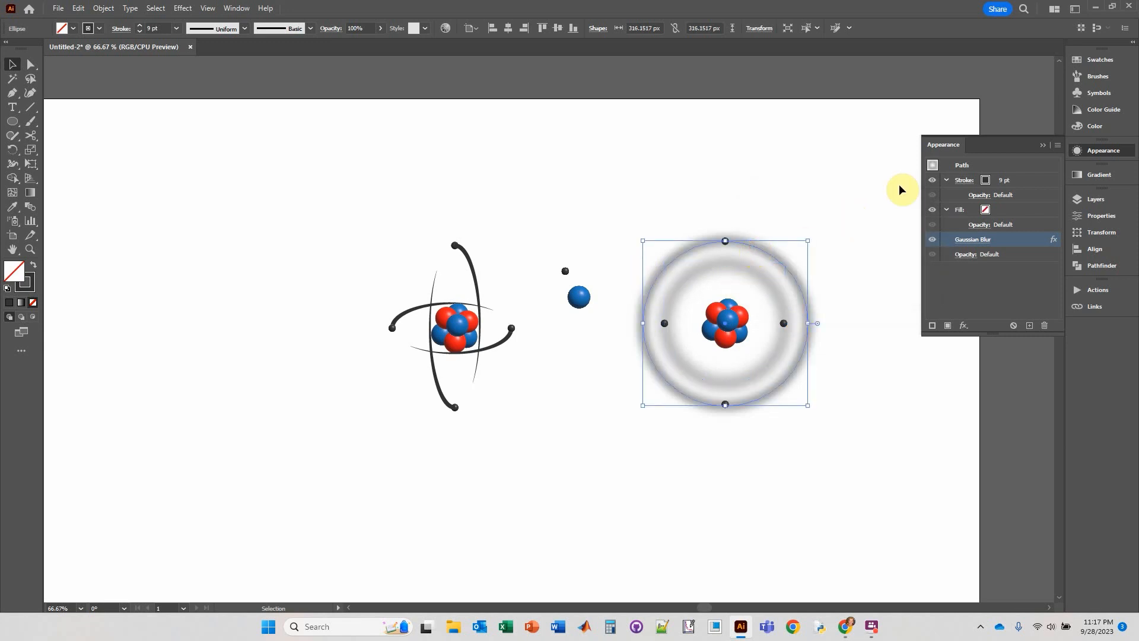
click(986, 241)
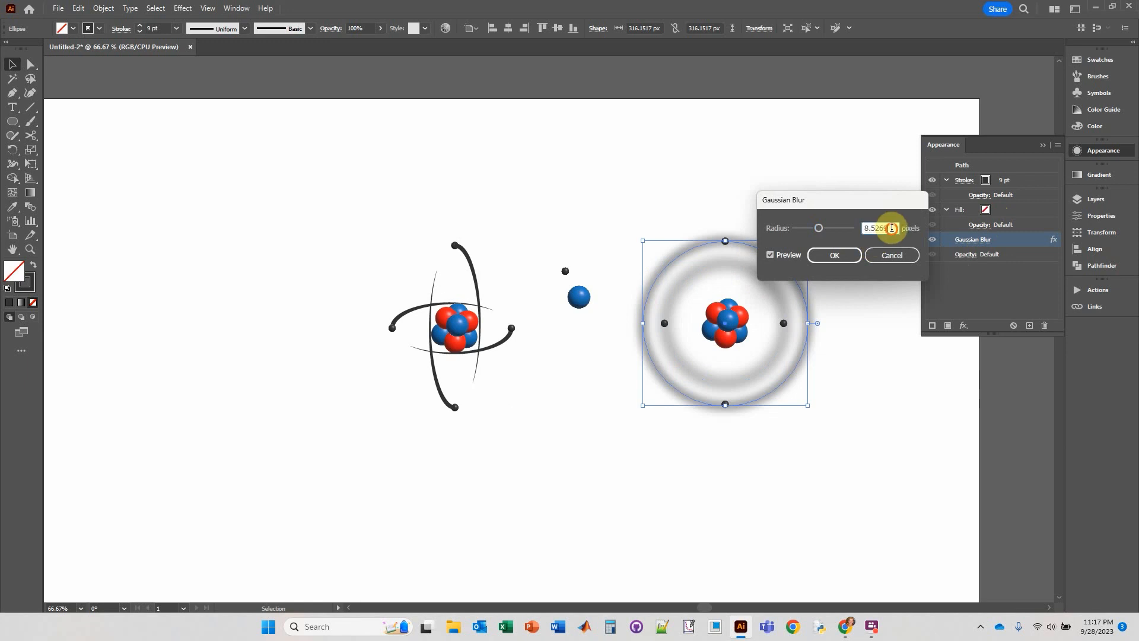
drag(892, 228, 841, 231)
text(10)
key(Return)
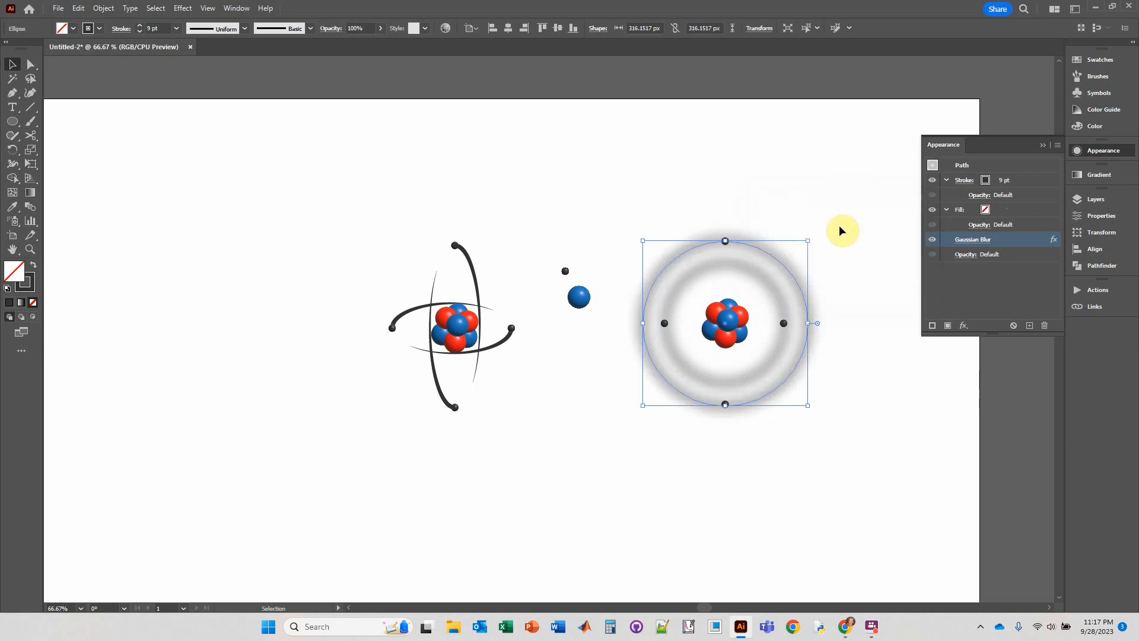
click(813, 212)
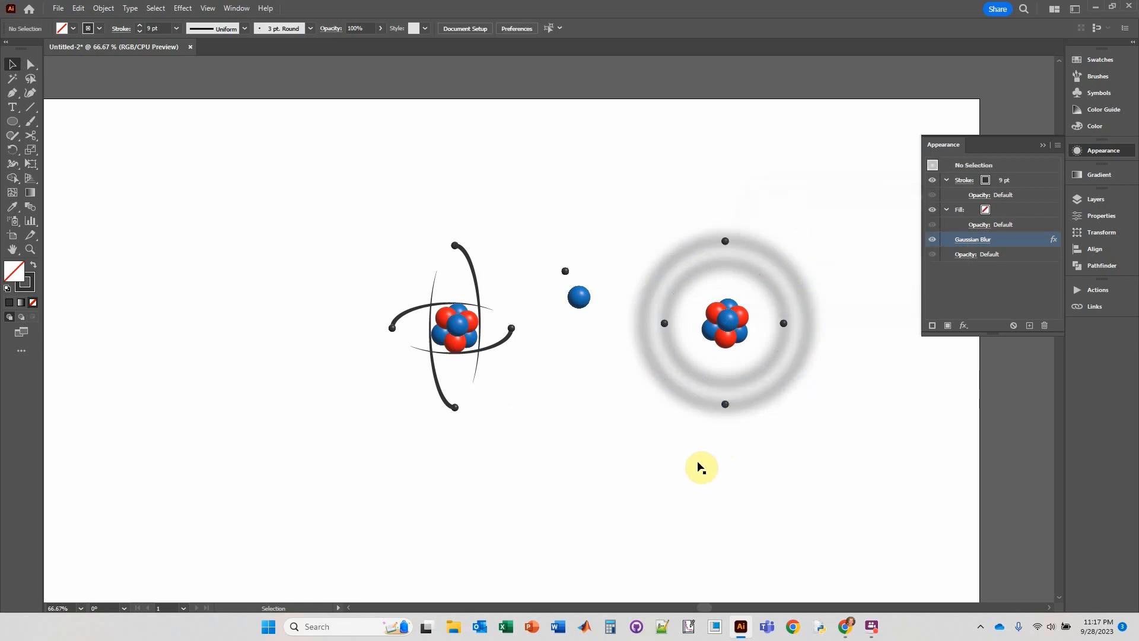
Move the spare blue and gray spheres from between the two atoms to the artboard's upper-right corner.
click(1043, 144)
drag(579, 297, 923, 165)
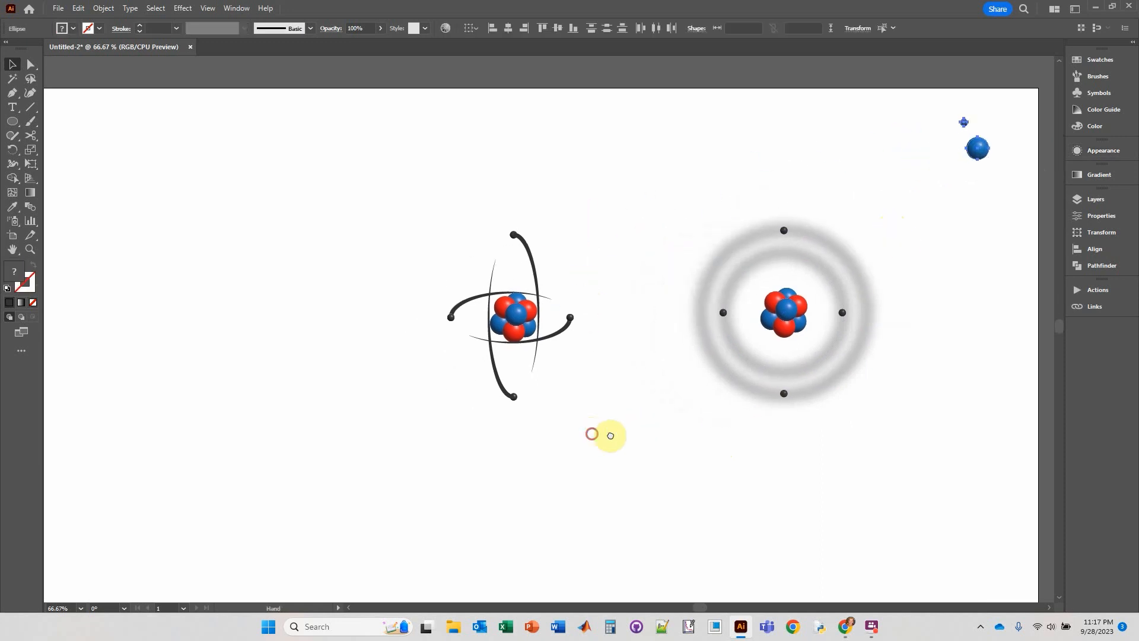
scroll(718, 342, up, 1)
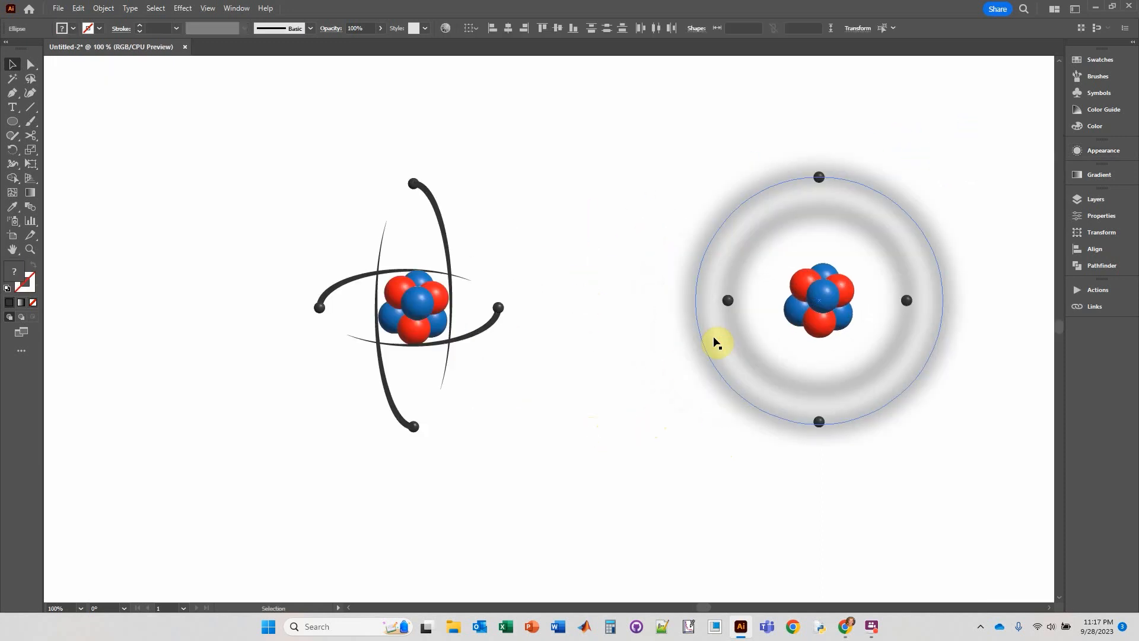